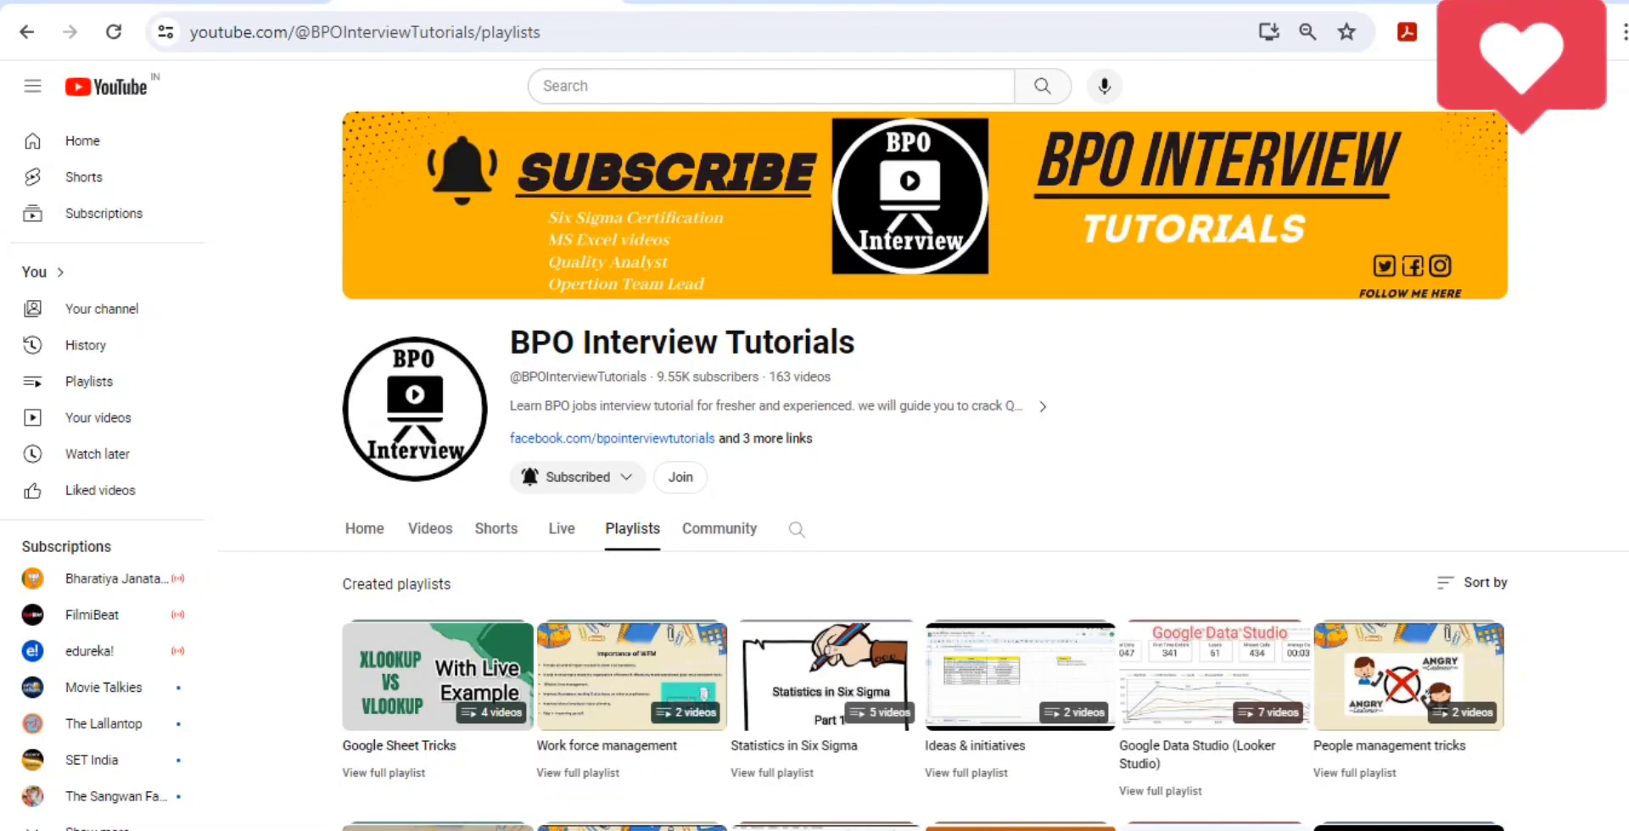
- Look over the channel's playlists and video count, and the title of the employee tenure table in the spreadsheet
{"action": "scroll", "coordinate": [924, 467], "scroll_direction": "down", "scroll_amount": 3}
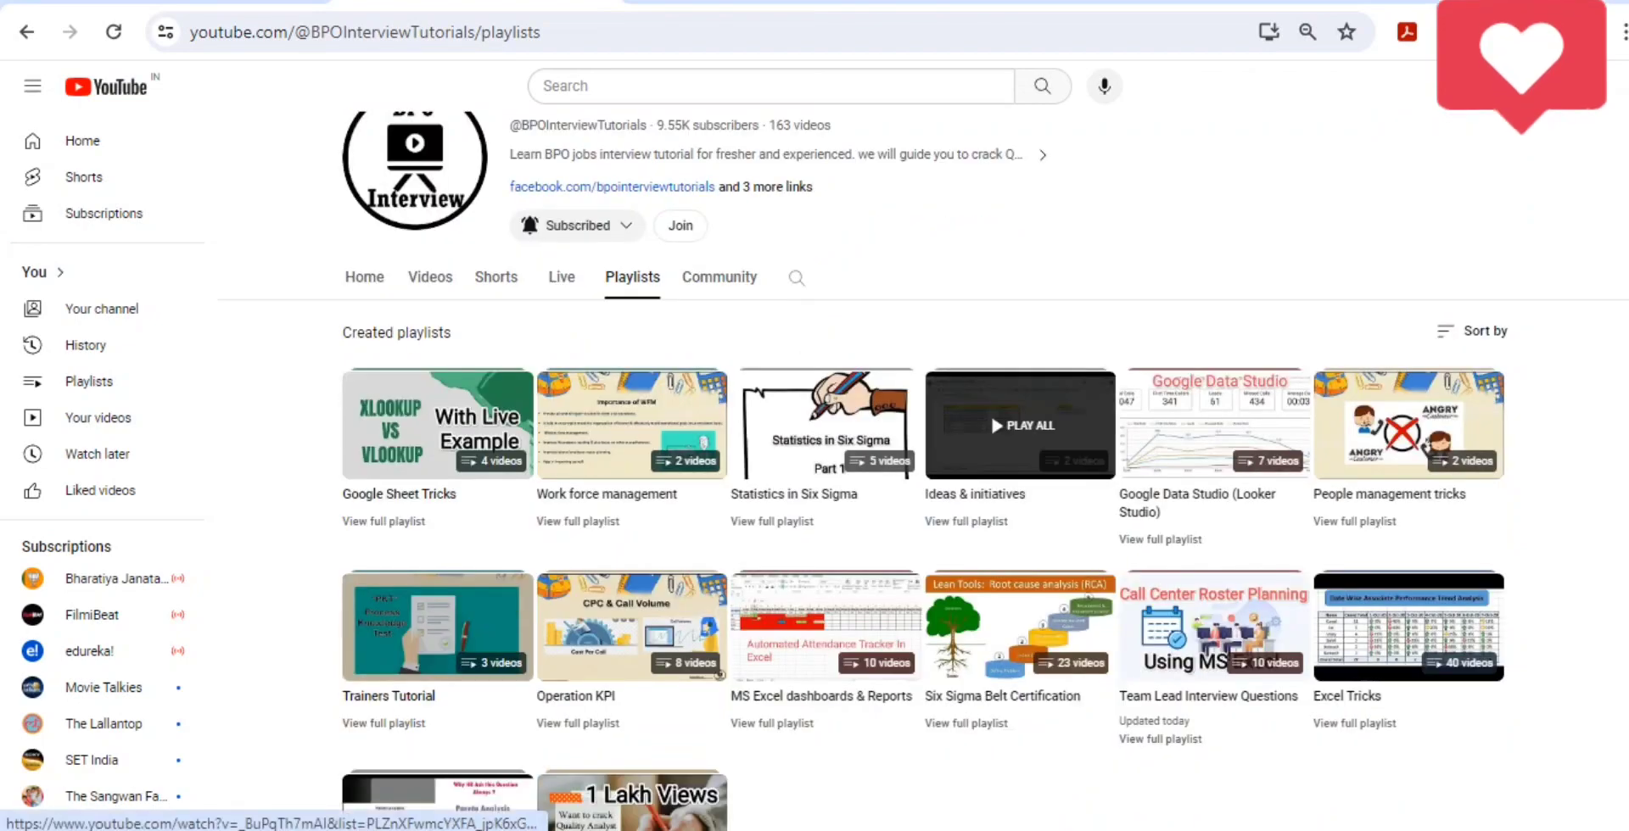
{"action": "scroll", "coordinate": [925, 466], "scroll_direction": "up", "scroll_amount": 3}
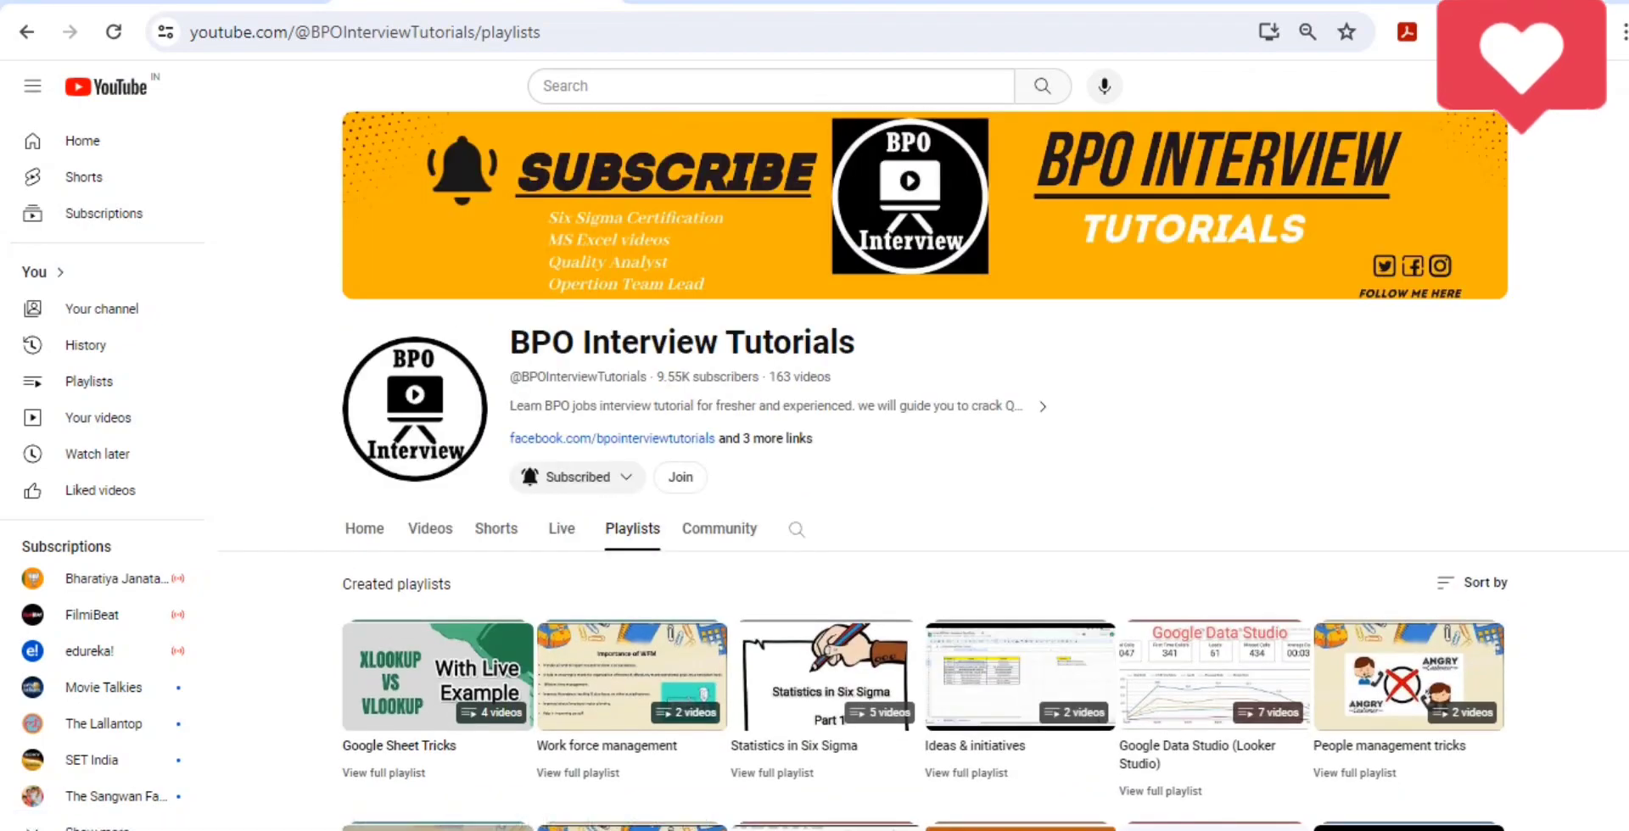
{"action": "key", "text": "ctrl+shift+Tab"}
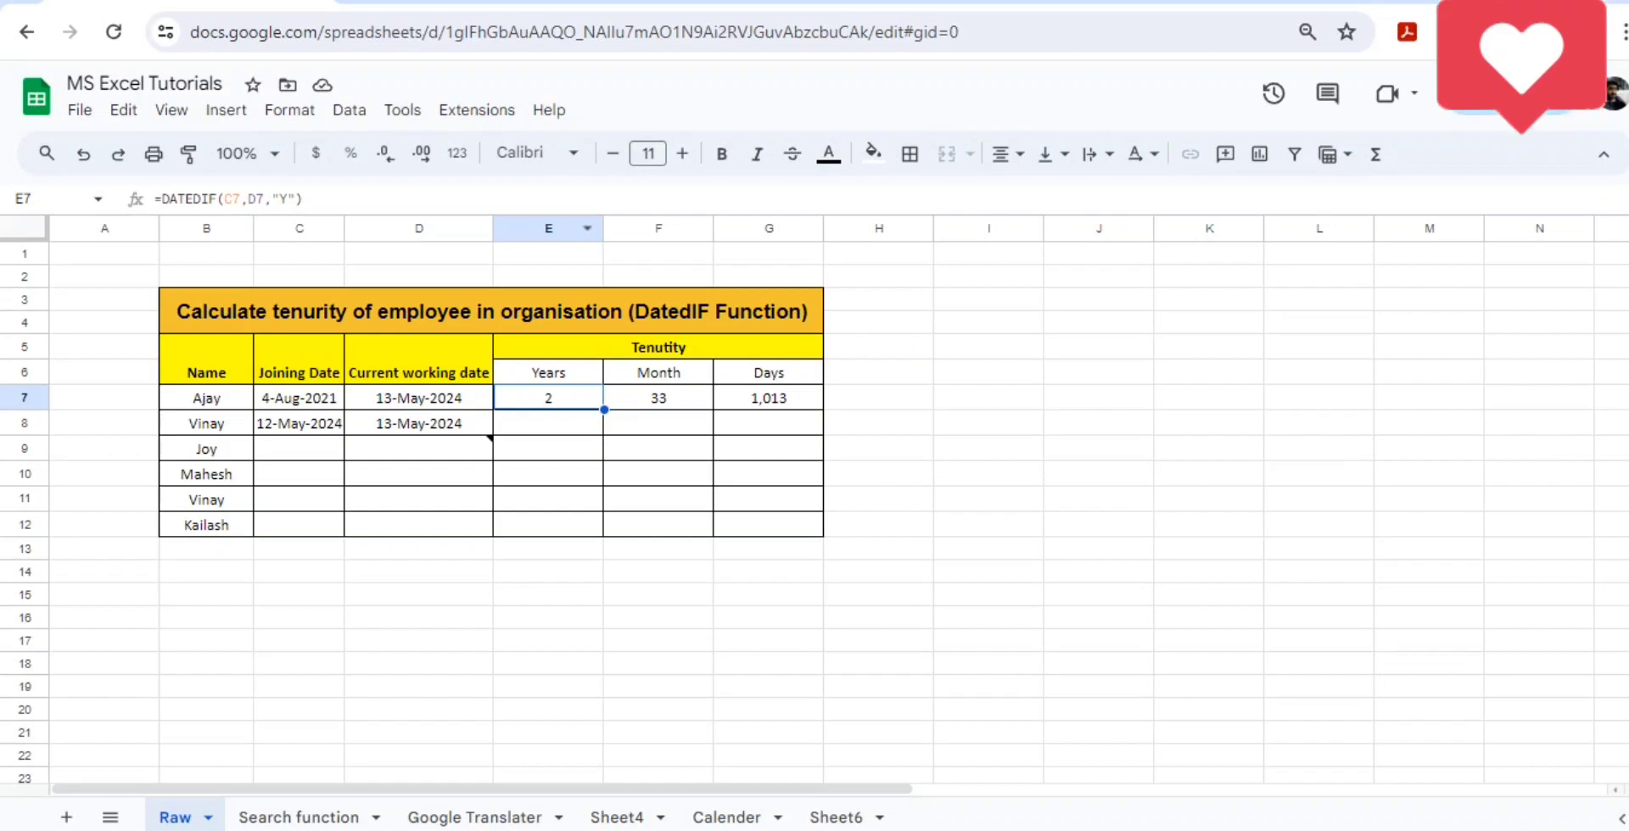
{"action": "double_click", "coordinate": [491, 311]}
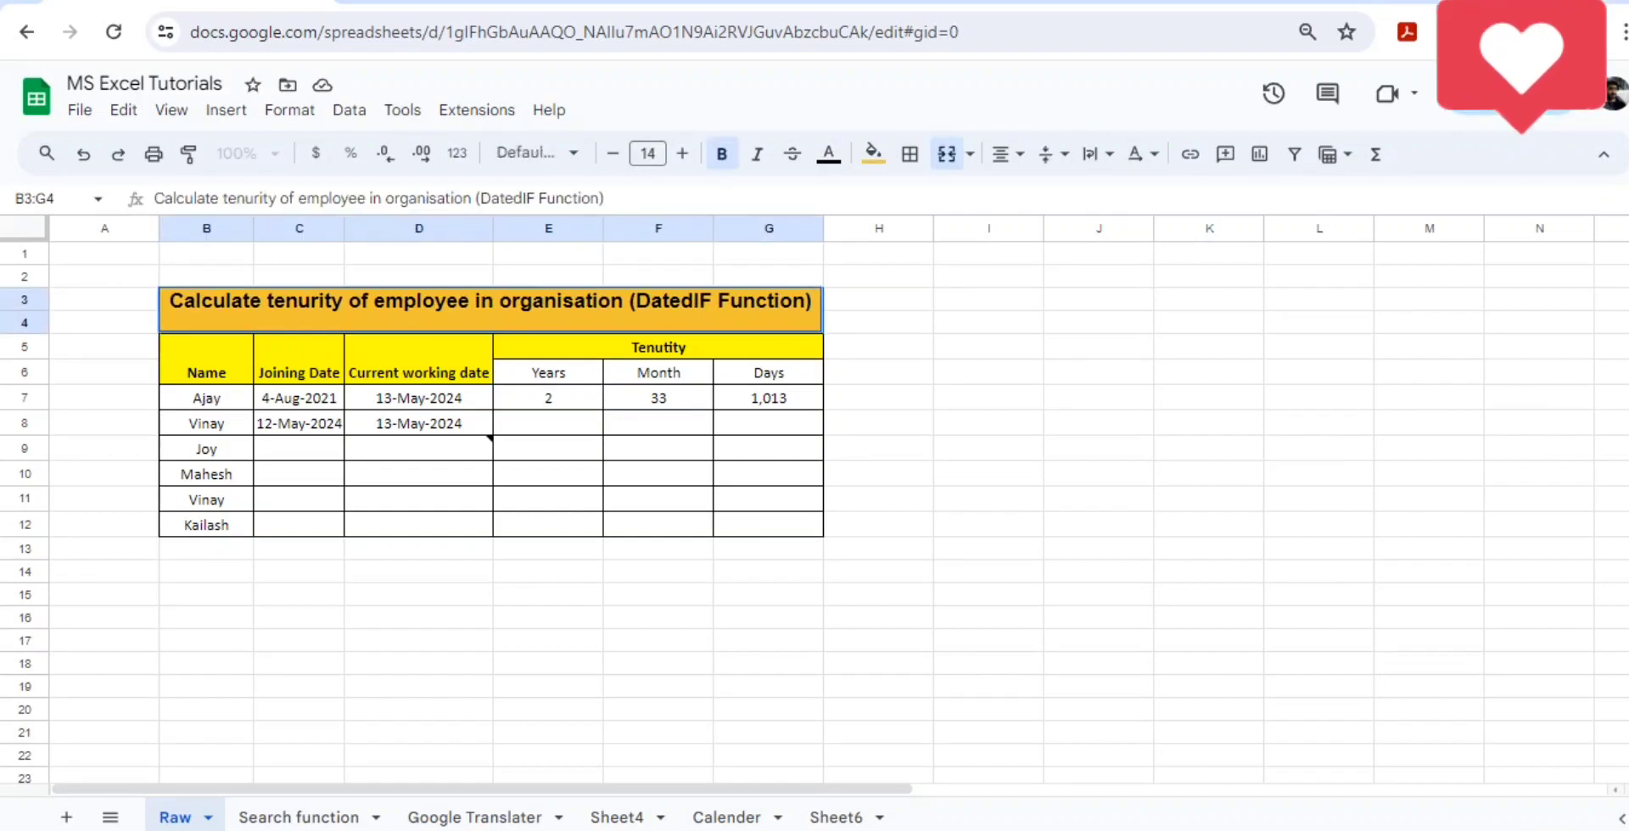
{"action": "key", "text": "ctrl+Tab"}
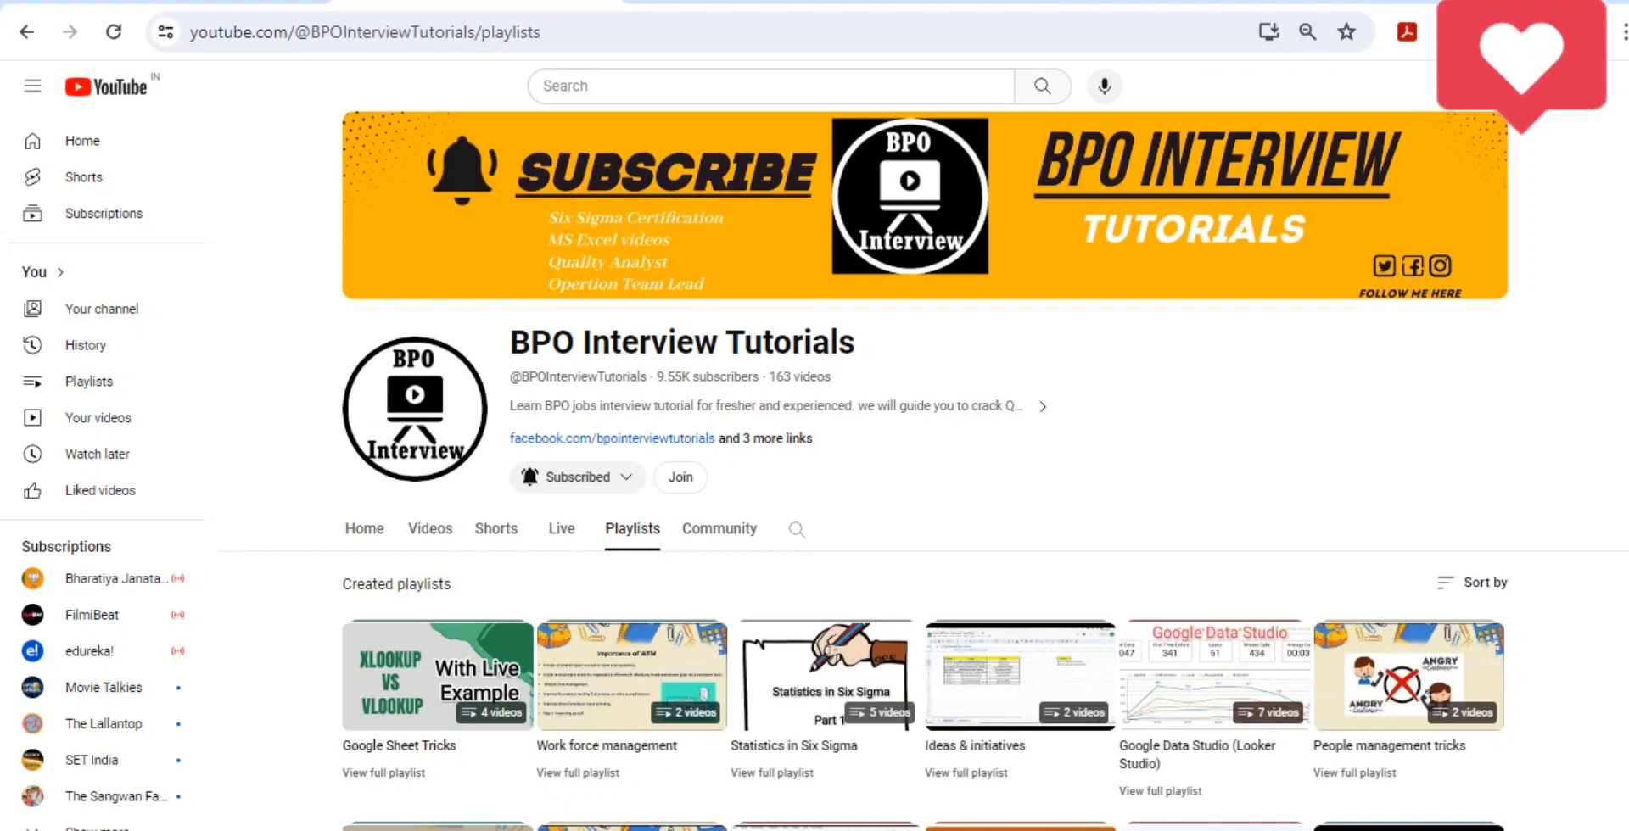
{"action": "scroll", "coordinate": [925, 467], "scroll_direction": "down", "scroll_amount": 5}
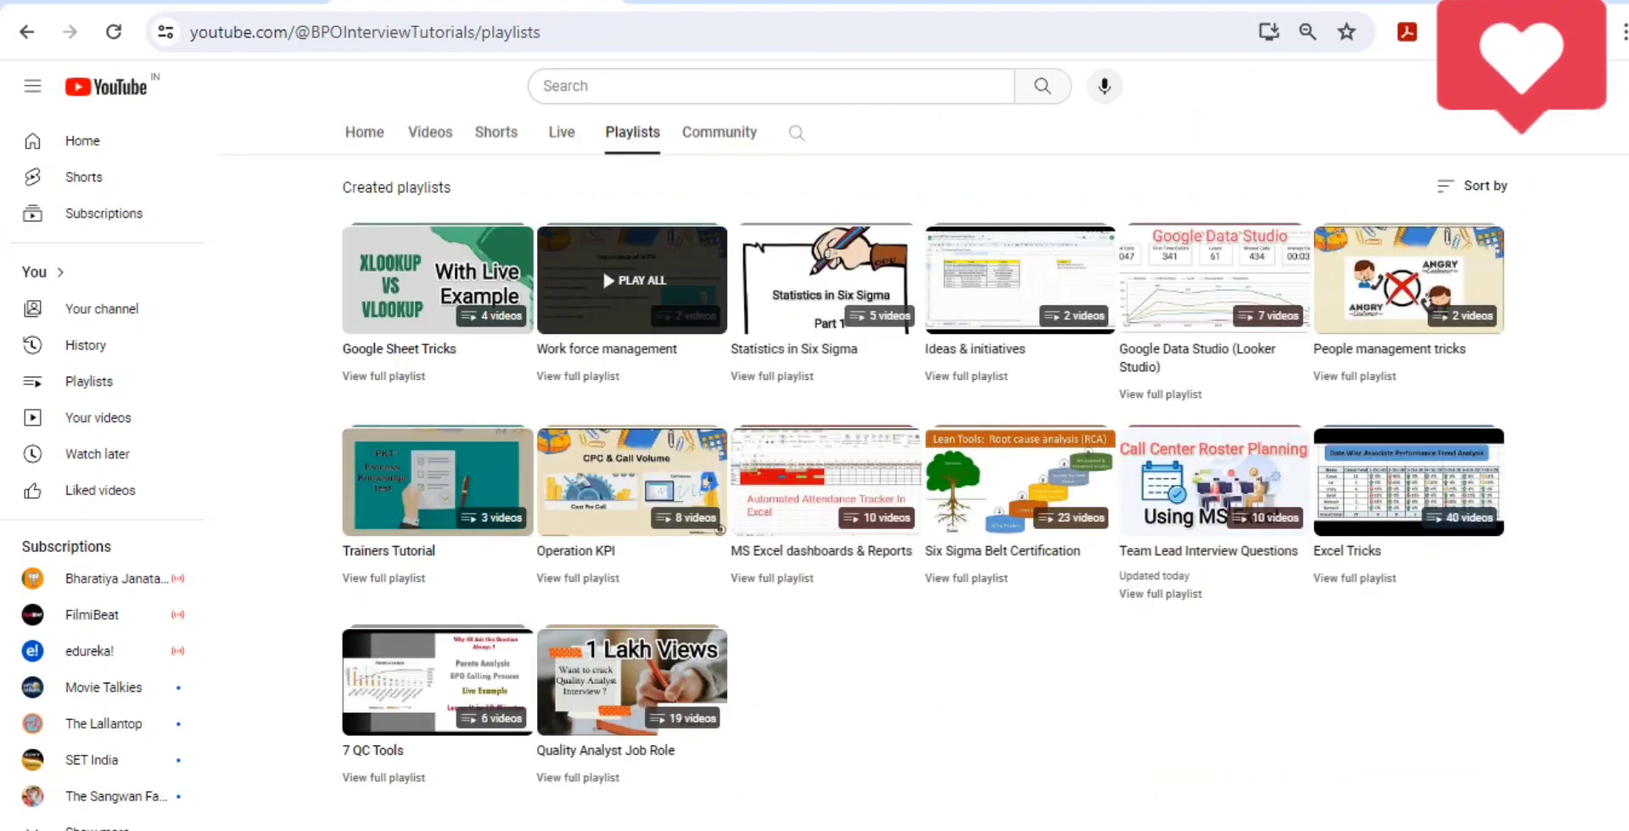
{"action": "scroll", "coordinate": [796, 267], "scroll_direction": "up", "scroll_amount": 5}
{"action": "double_click", "coordinate": [780, 377]}
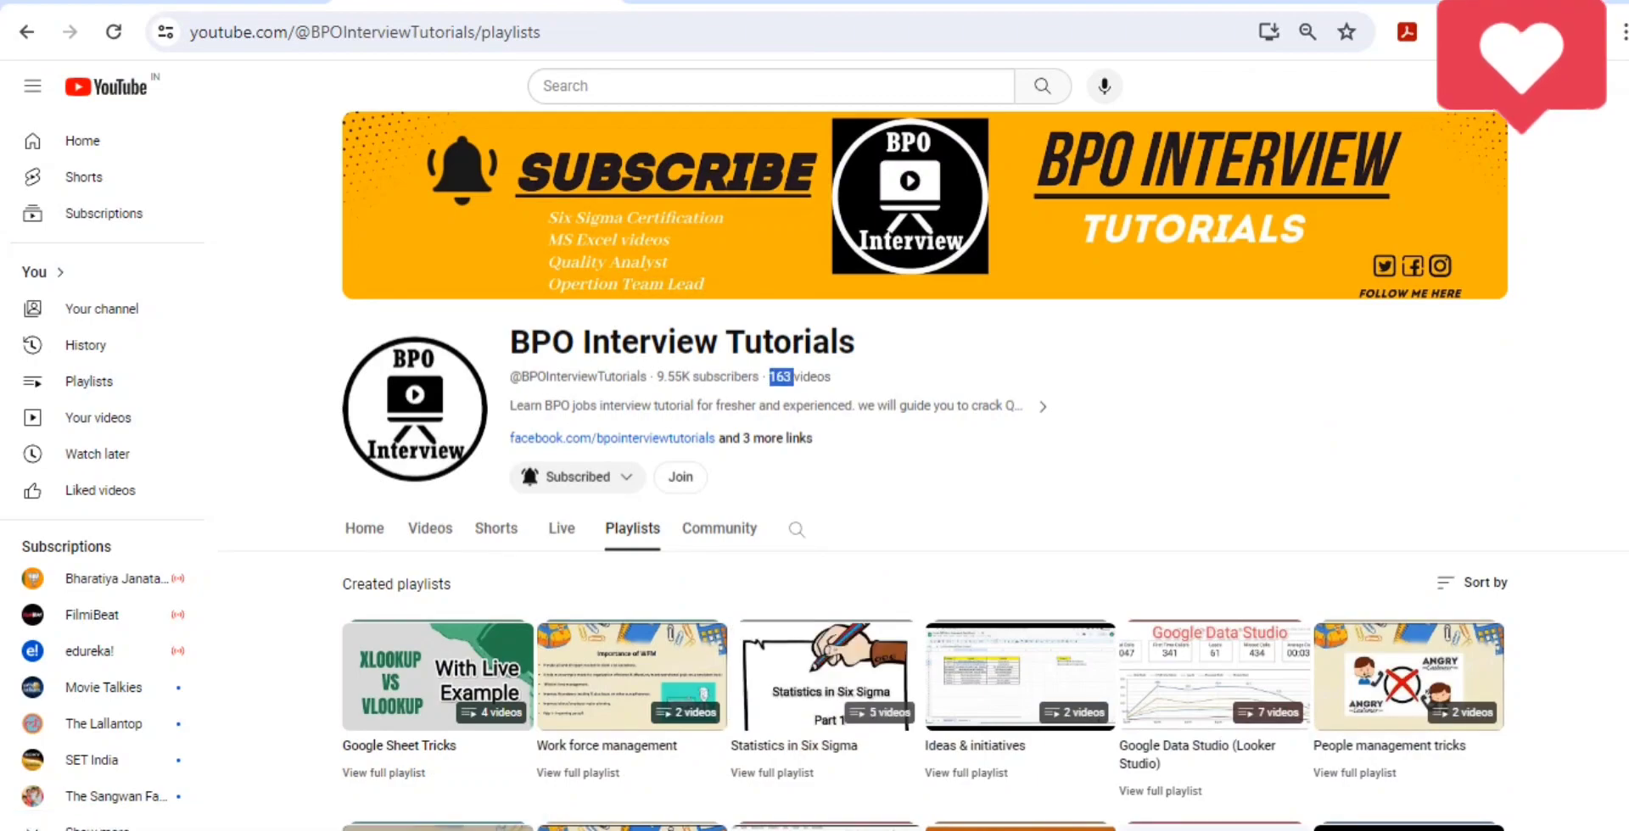
{"action": "scroll", "coordinate": [924, 467], "scroll_direction": "down", "scroll_amount": 5}
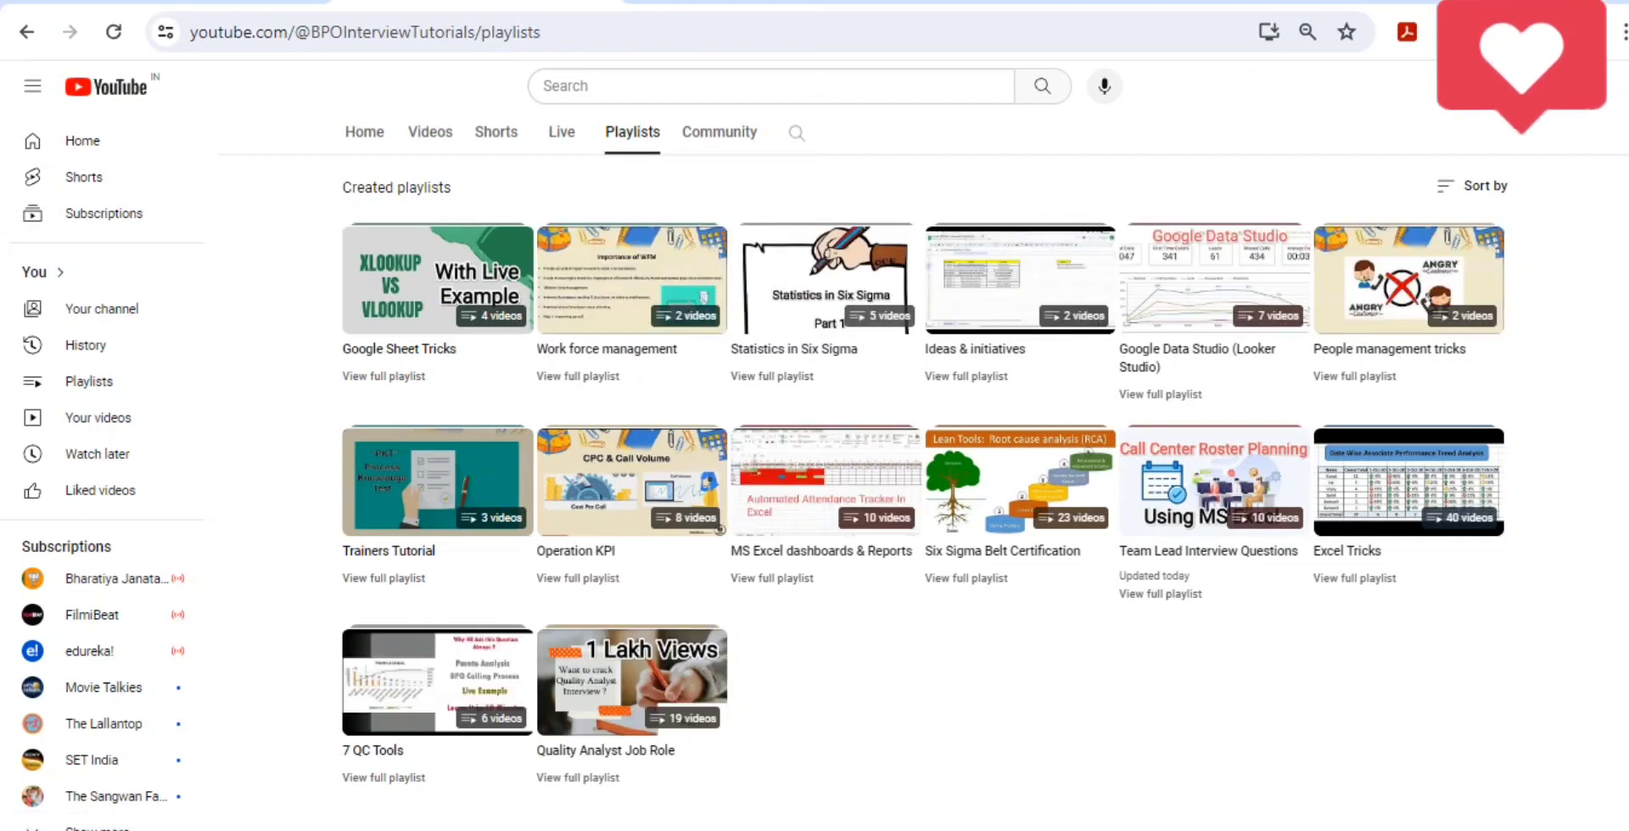
- Open the channel's Shorts and look through the list of Excel videos down to the end
{"action": "left_click", "coordinate": [496, 131]}
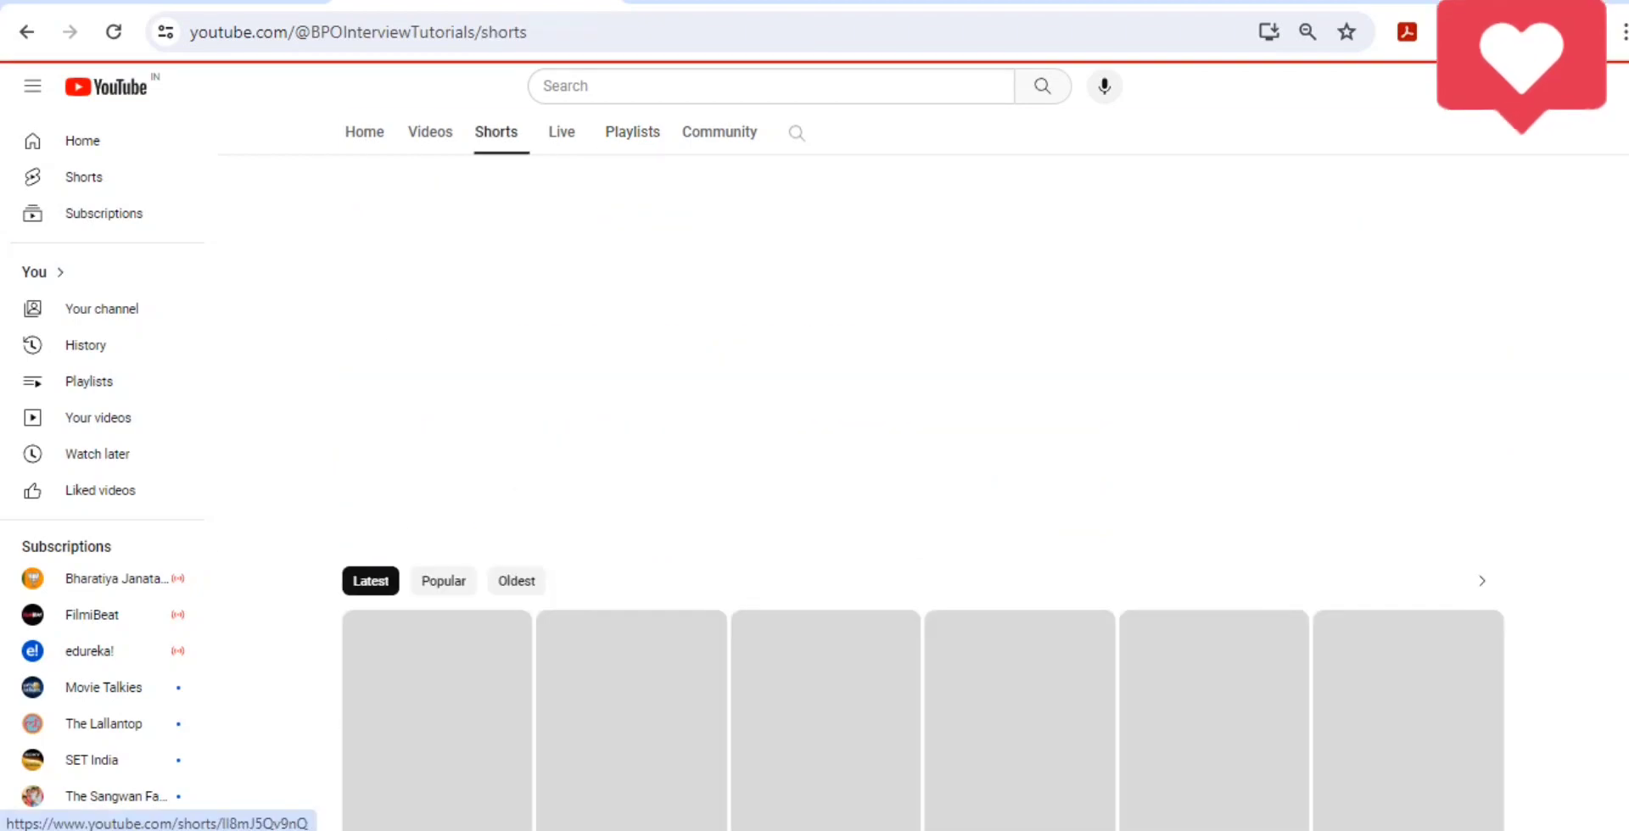
{"action": "scroll", "coordinate": [923, 424], "scroll_direction": "down", "scroll_amount": 5}
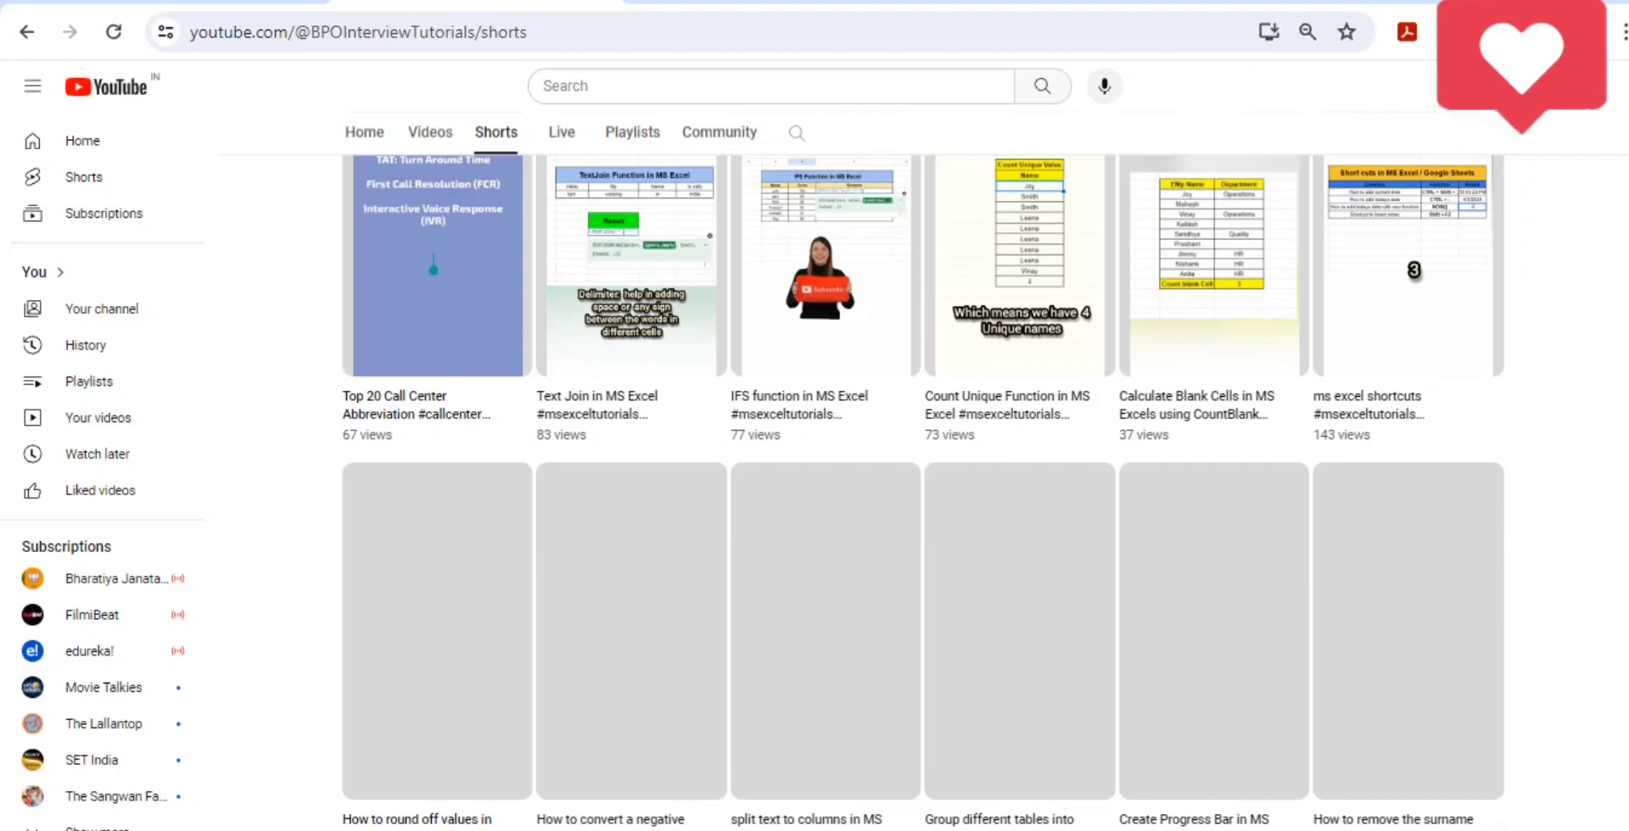
{"action": "scroll", "coordinate": [631, 255], "scroll_direction": "down", "scroll_amount": 1}
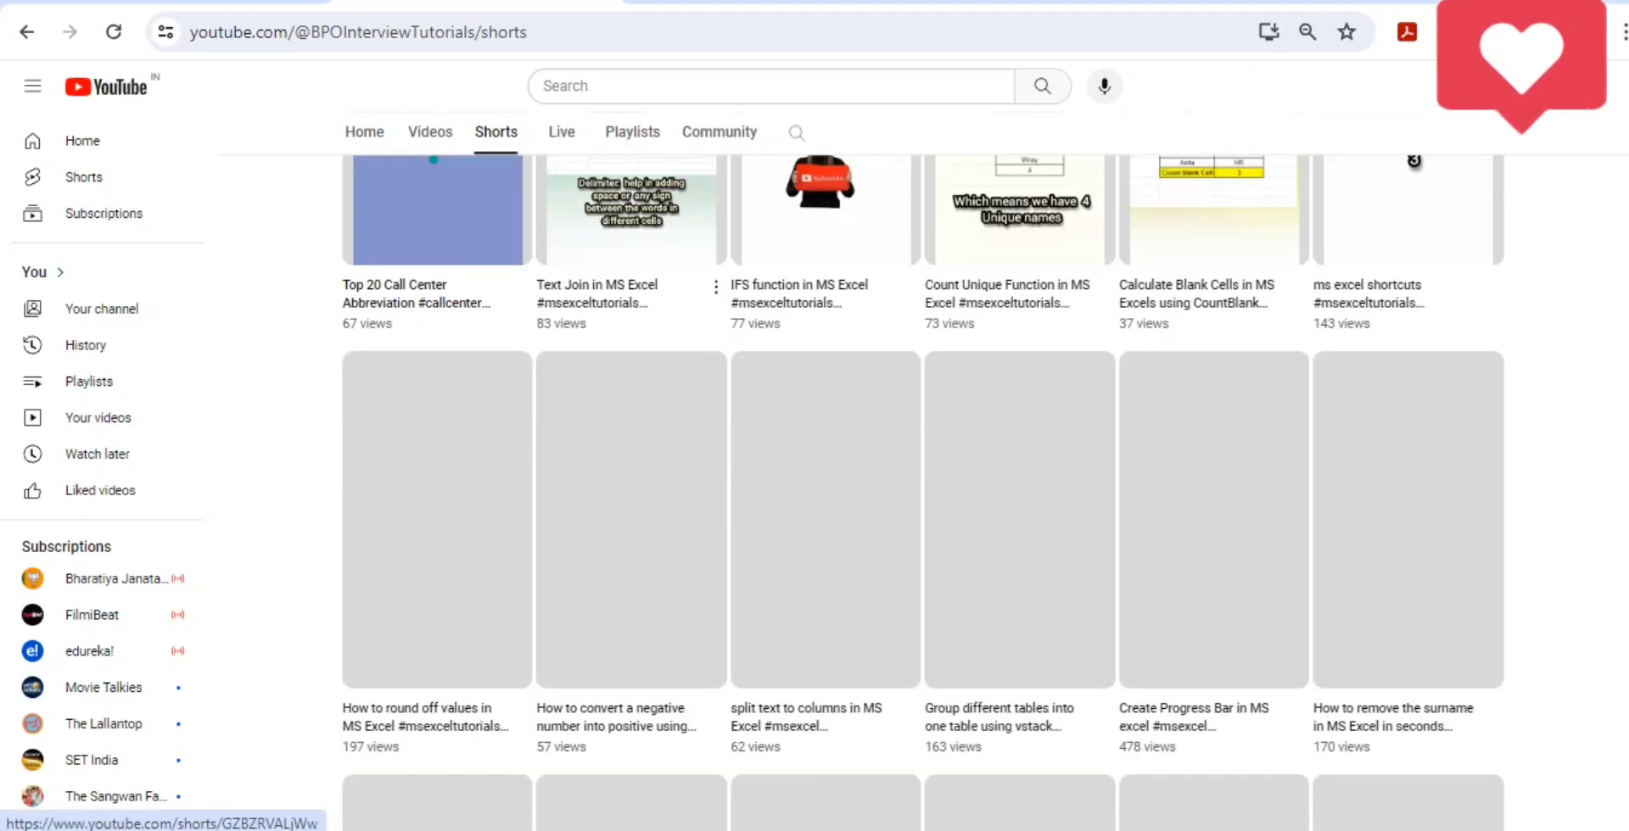
{"action": "scroll", "coordinate": [923, 475], "scroll_direction": "up", "scroll_amount": 5}
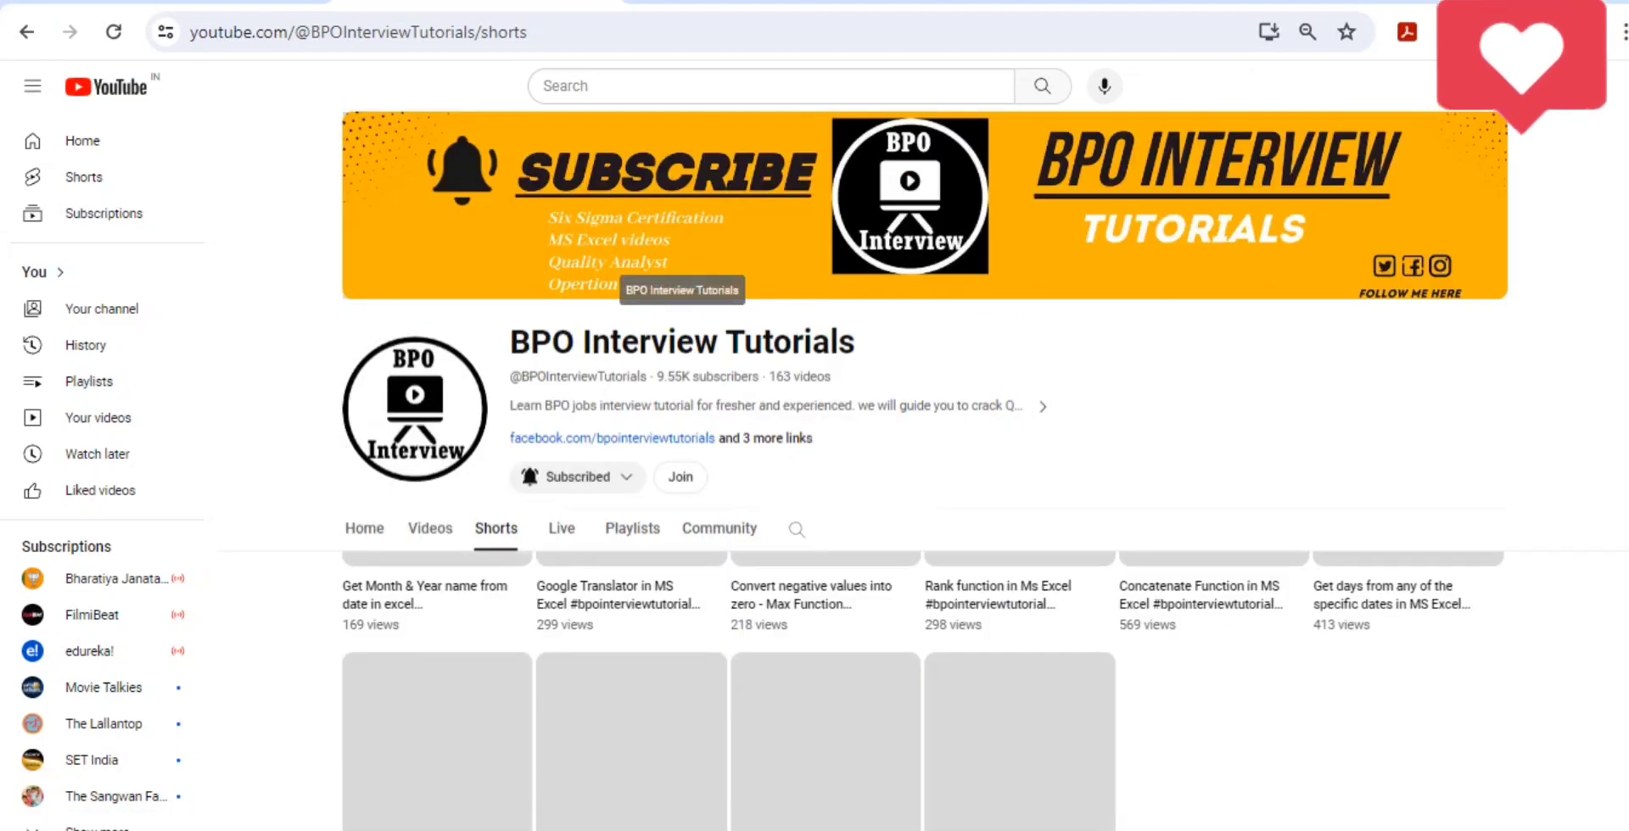
{"action": "scroll", "coordinate": [1233, 681], "scroll_direction": "down", "scroll_amount": 7}
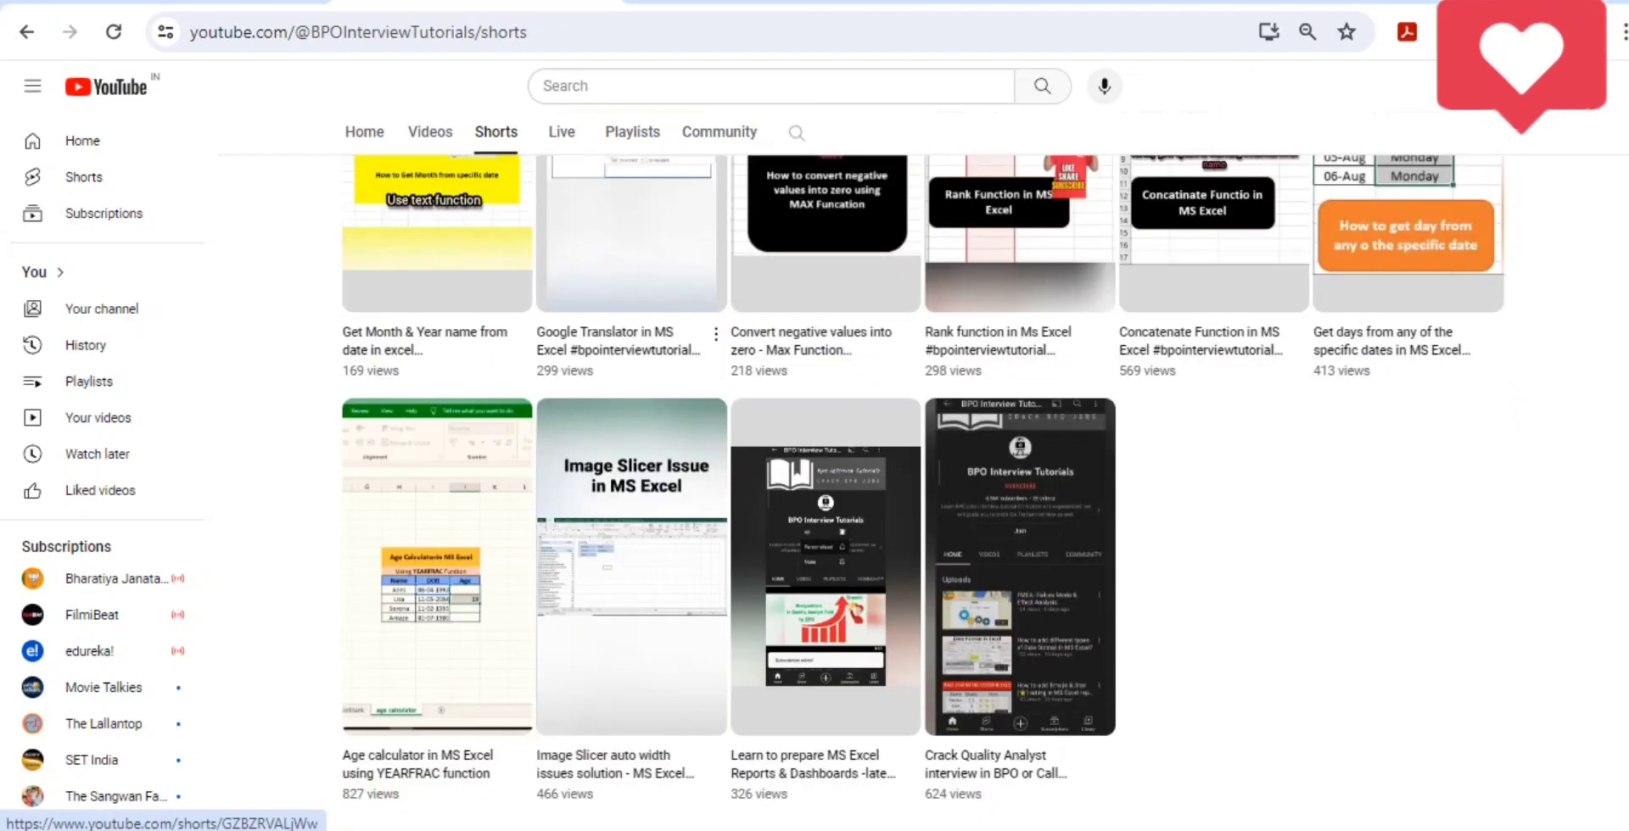
{"action": "scroll", "coordinate": [631, 254], "scroll_direction": "up", "scroll_amount": 15}
- Switch to the MS Excel Tutorials spreadsheet and clear the Years, Month and Days results in E7:G7
{"action": "left_click", "coordinate": [191, 2]}
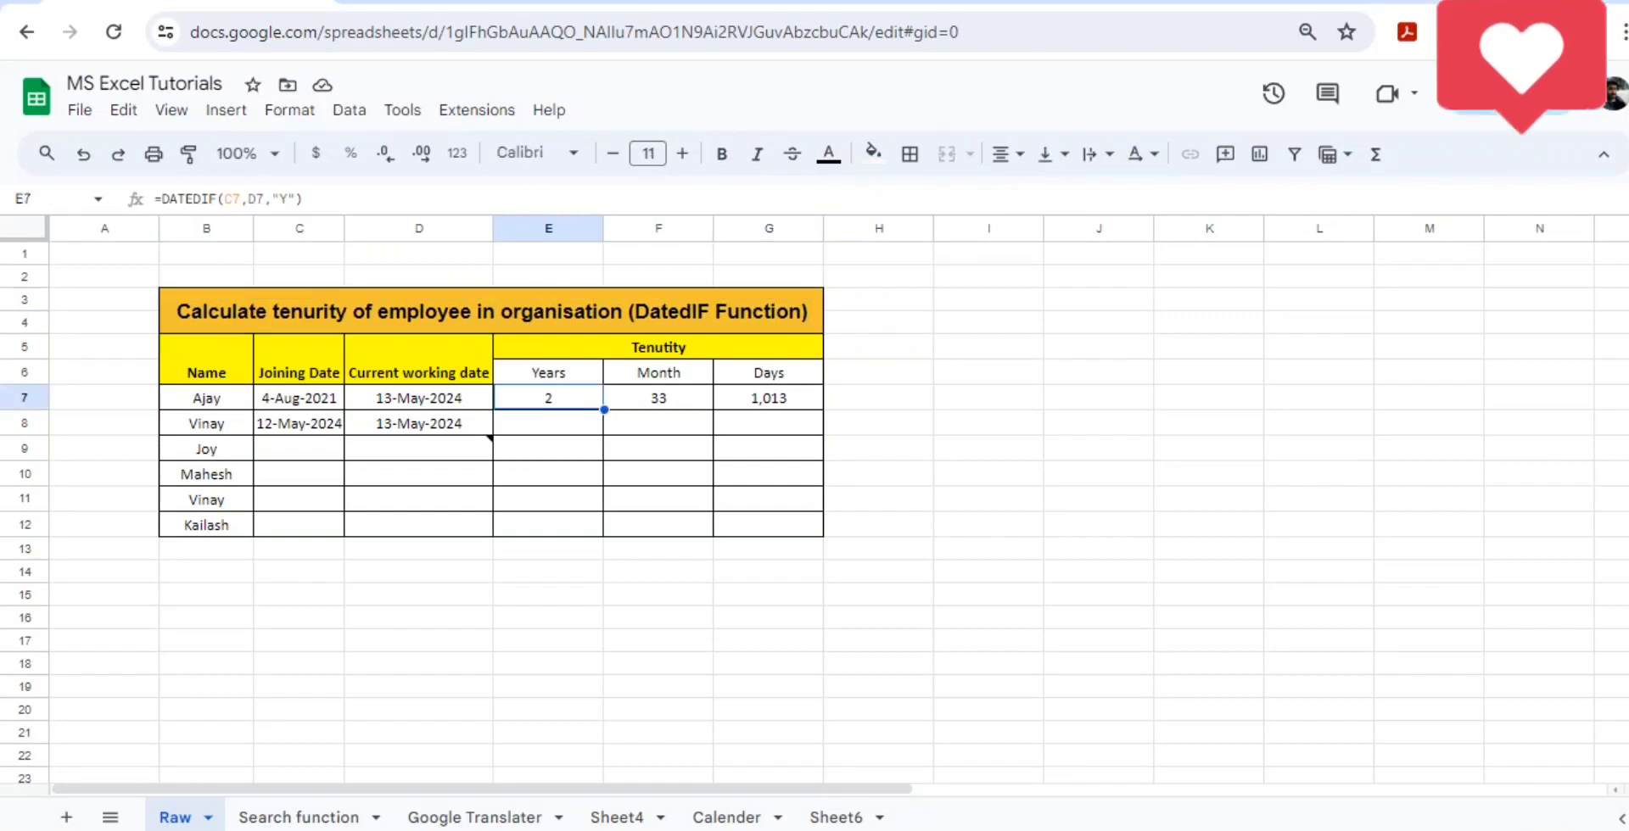
{"action": "key", "text": "shift+Right"}
{"action": "key", "text": "shift+Right"}
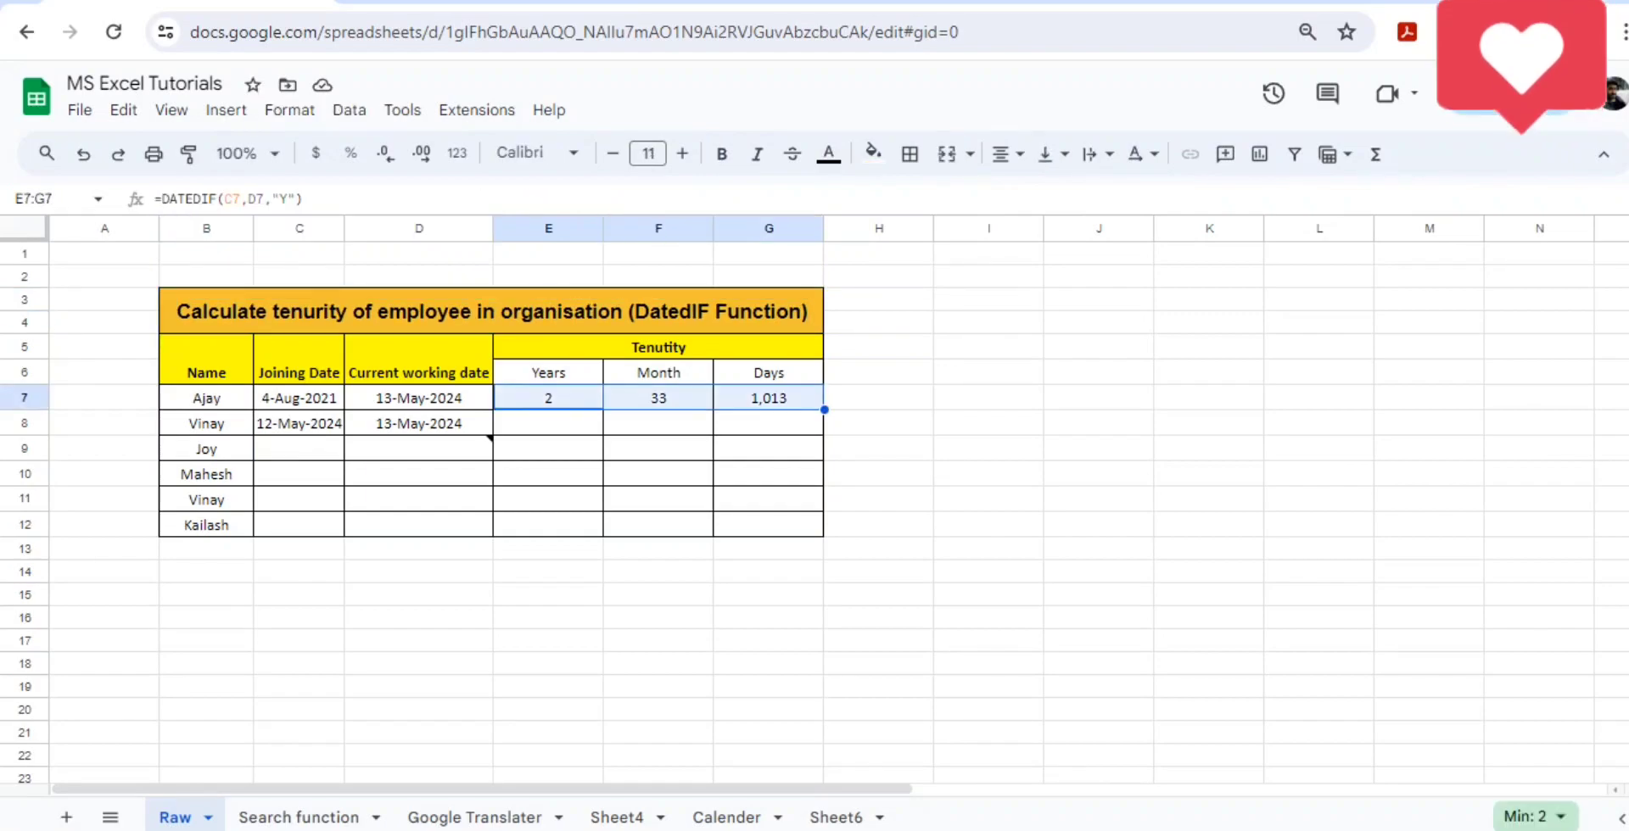
{"action": "key", "text": "Delete"}
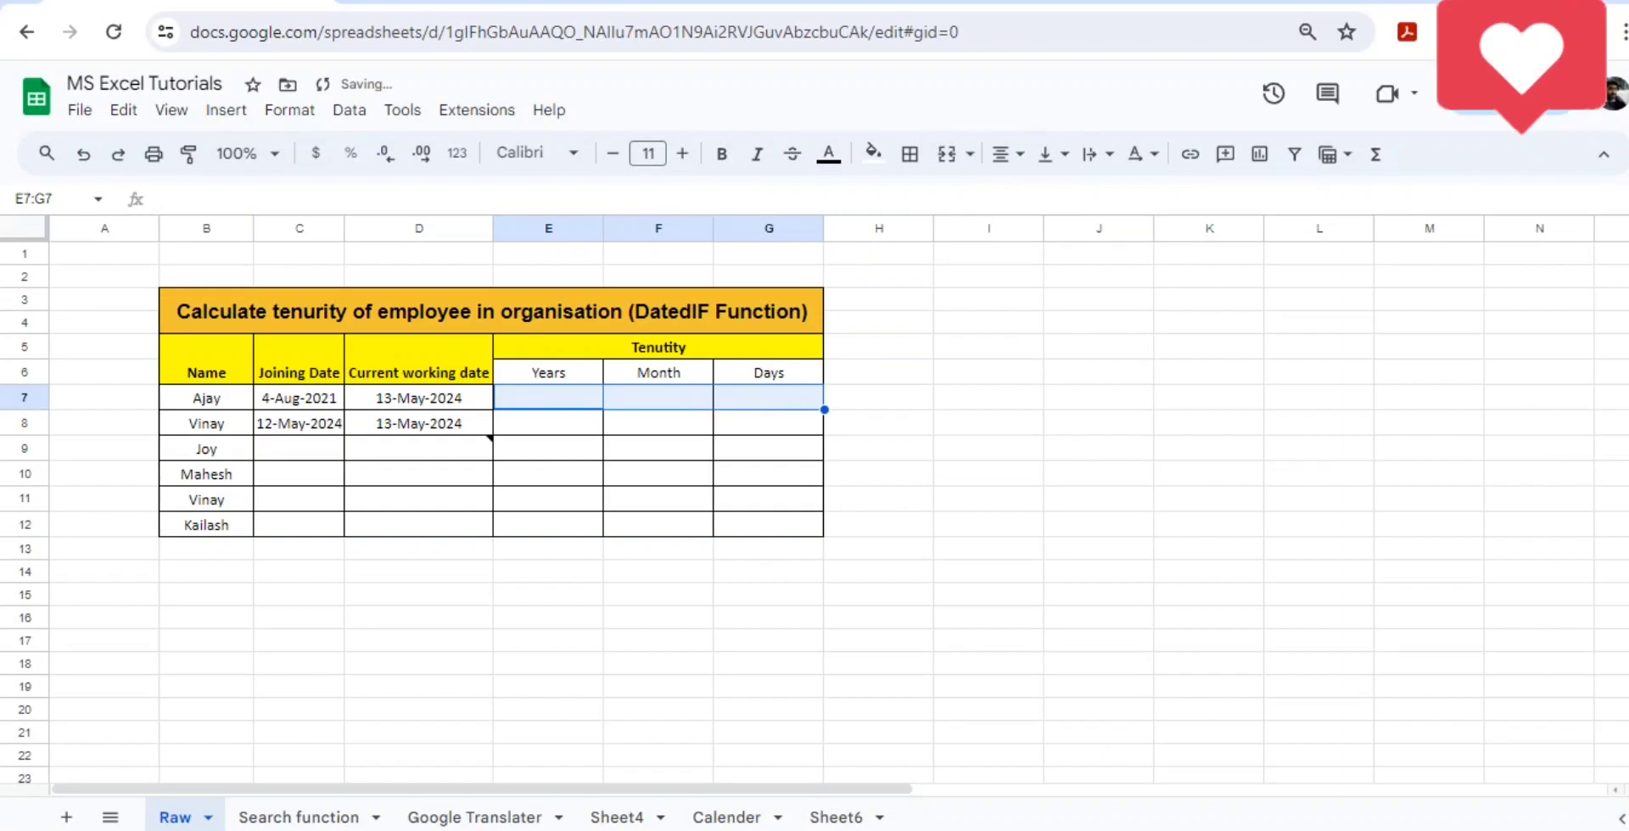
- Enter the formula =TODAY() as the current working date in cell D7
{"action": "key", "text": "Left"}
{"action": "key", "text": "Right"}
{"action": "key", "text": "Left"}
{"action": "key", "text": "Left"}
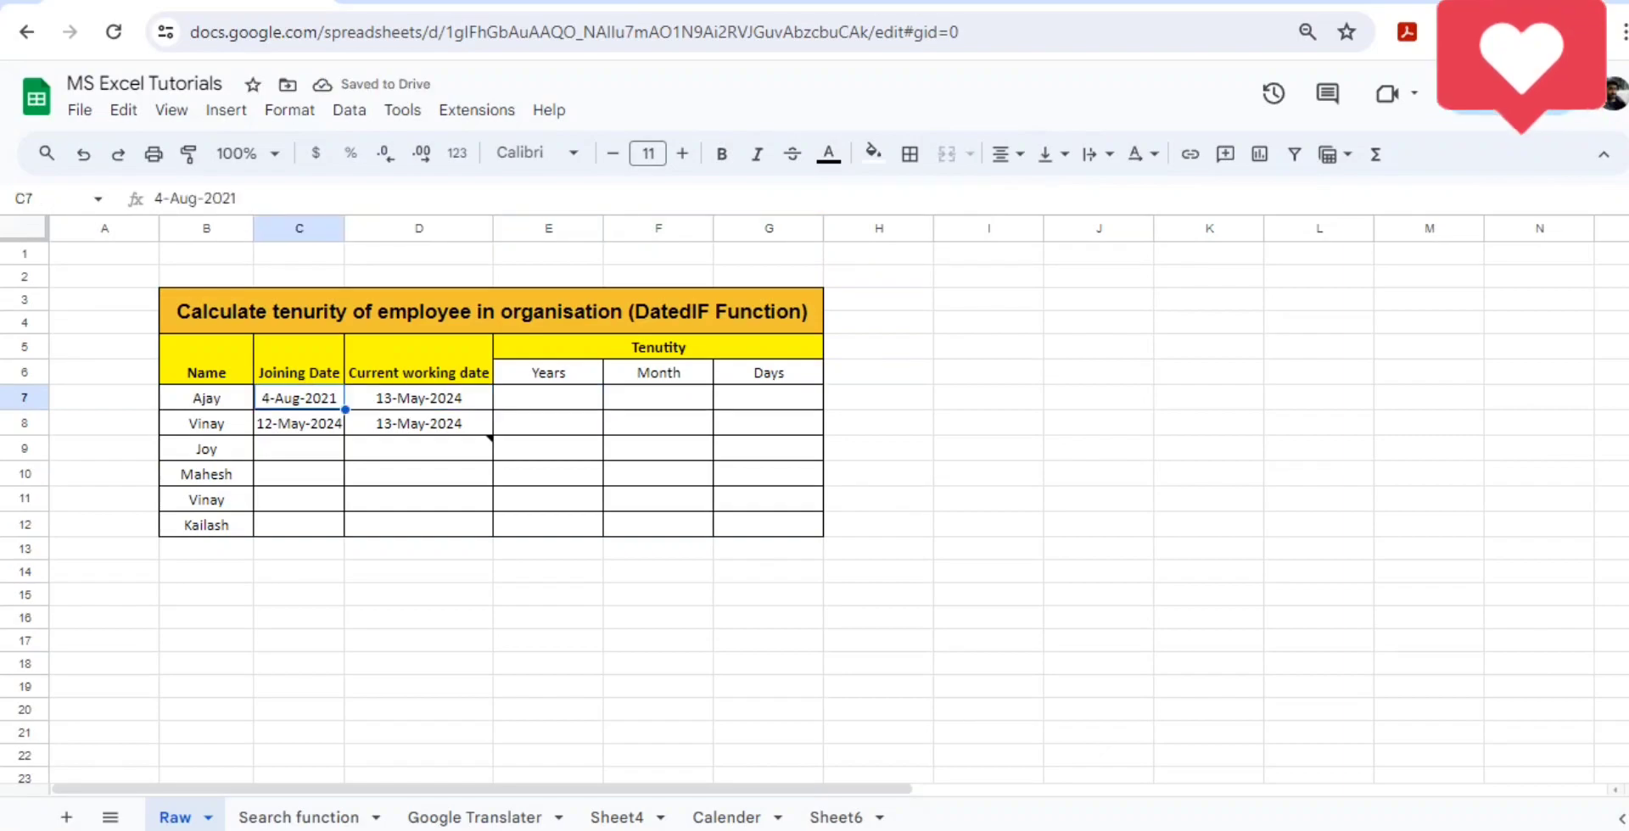
{"action": "key", "text": "shift+Right"}
{"action": "key", "text": "Left"}
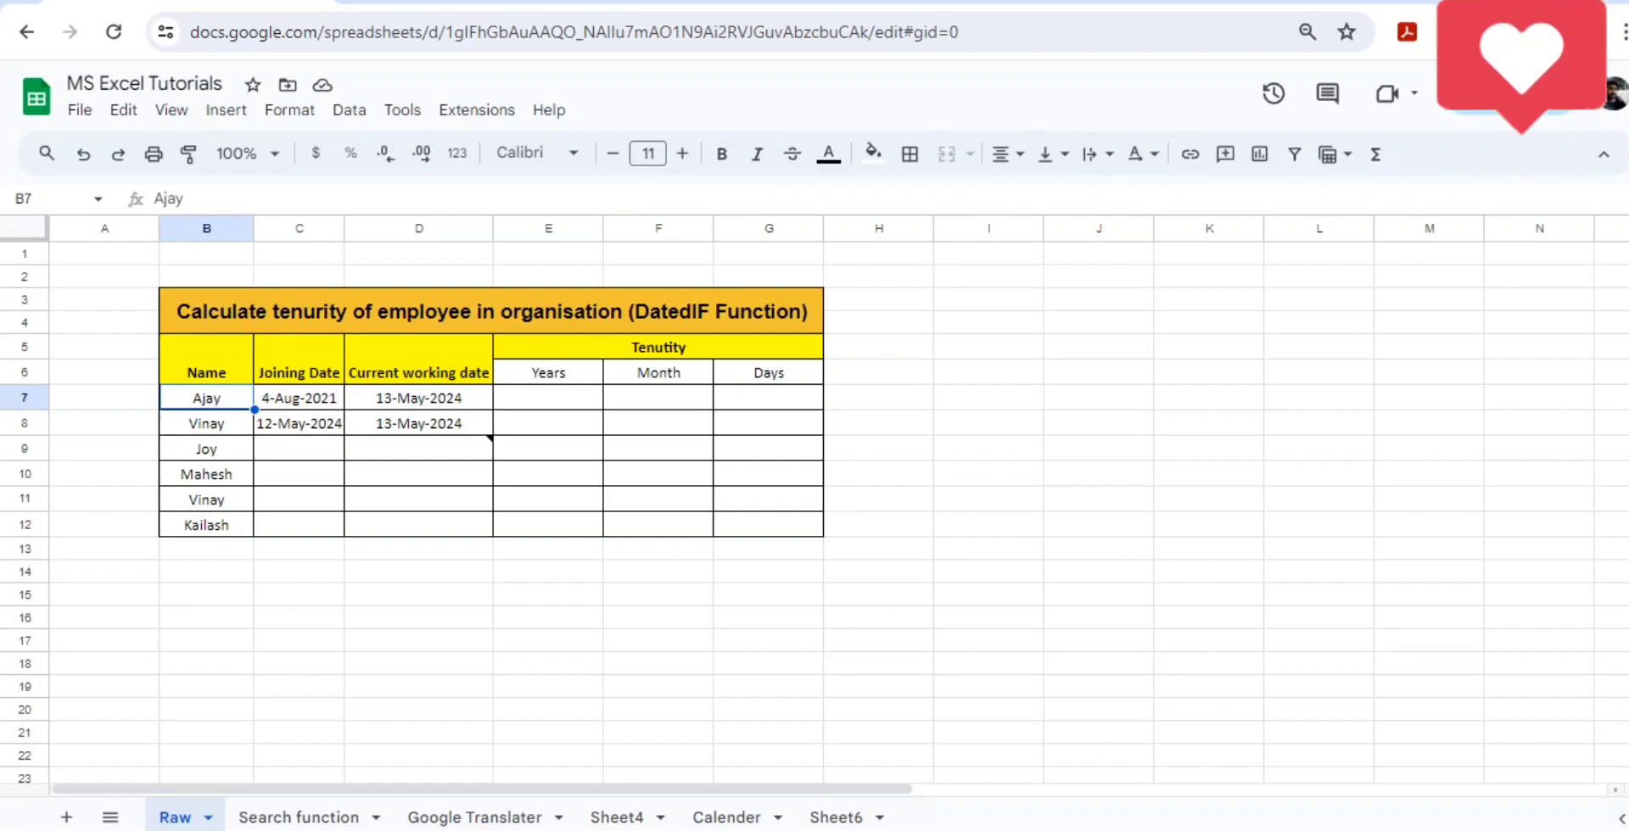
{"action": "key", "text": "Right"}
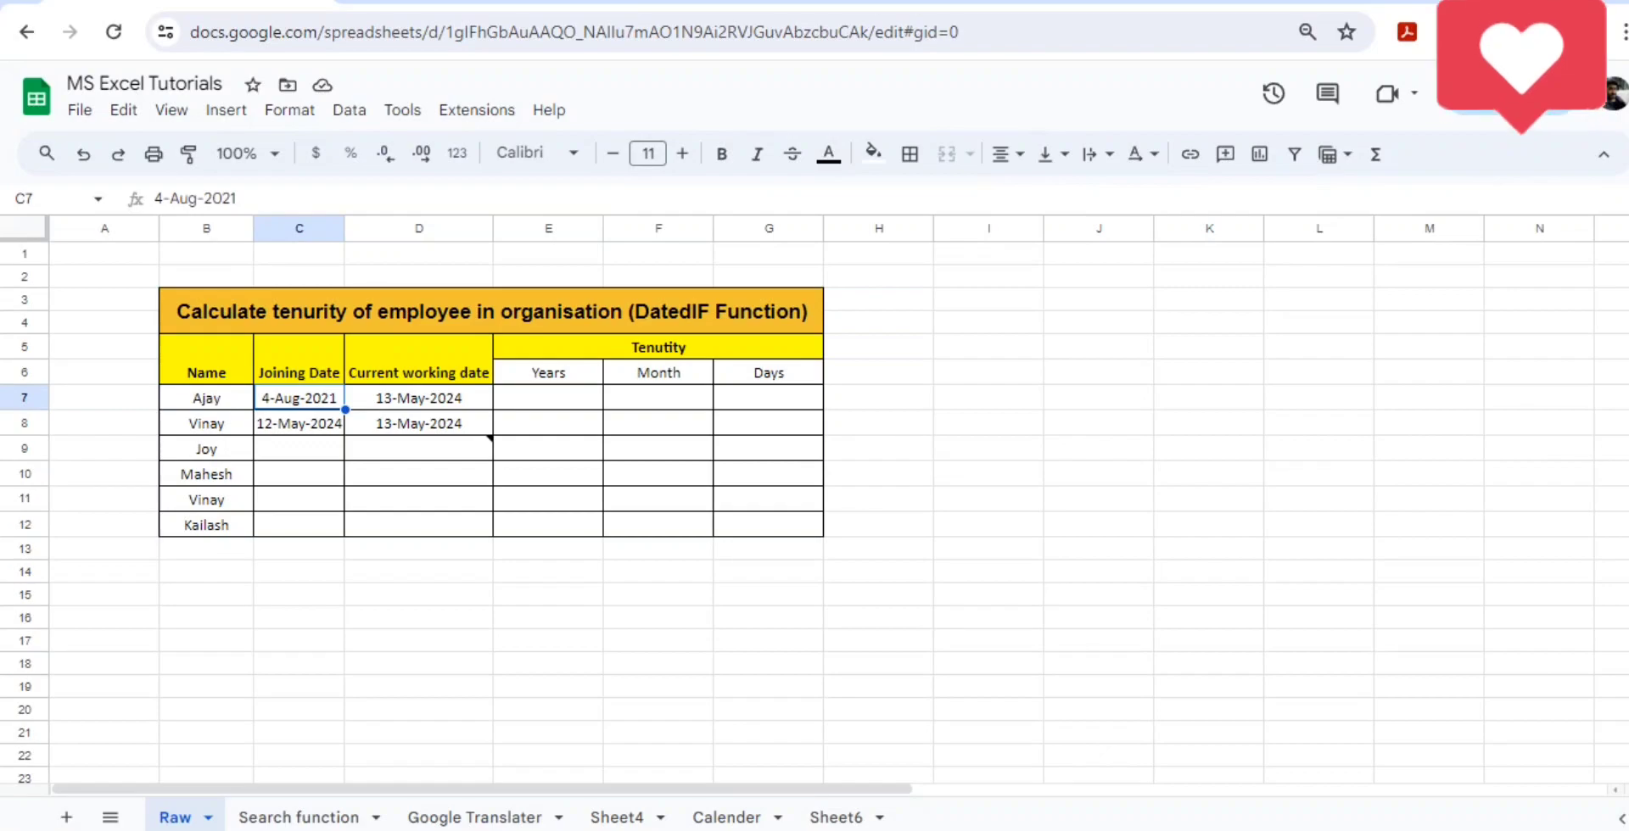
{"action": "key", "text": "Right"}
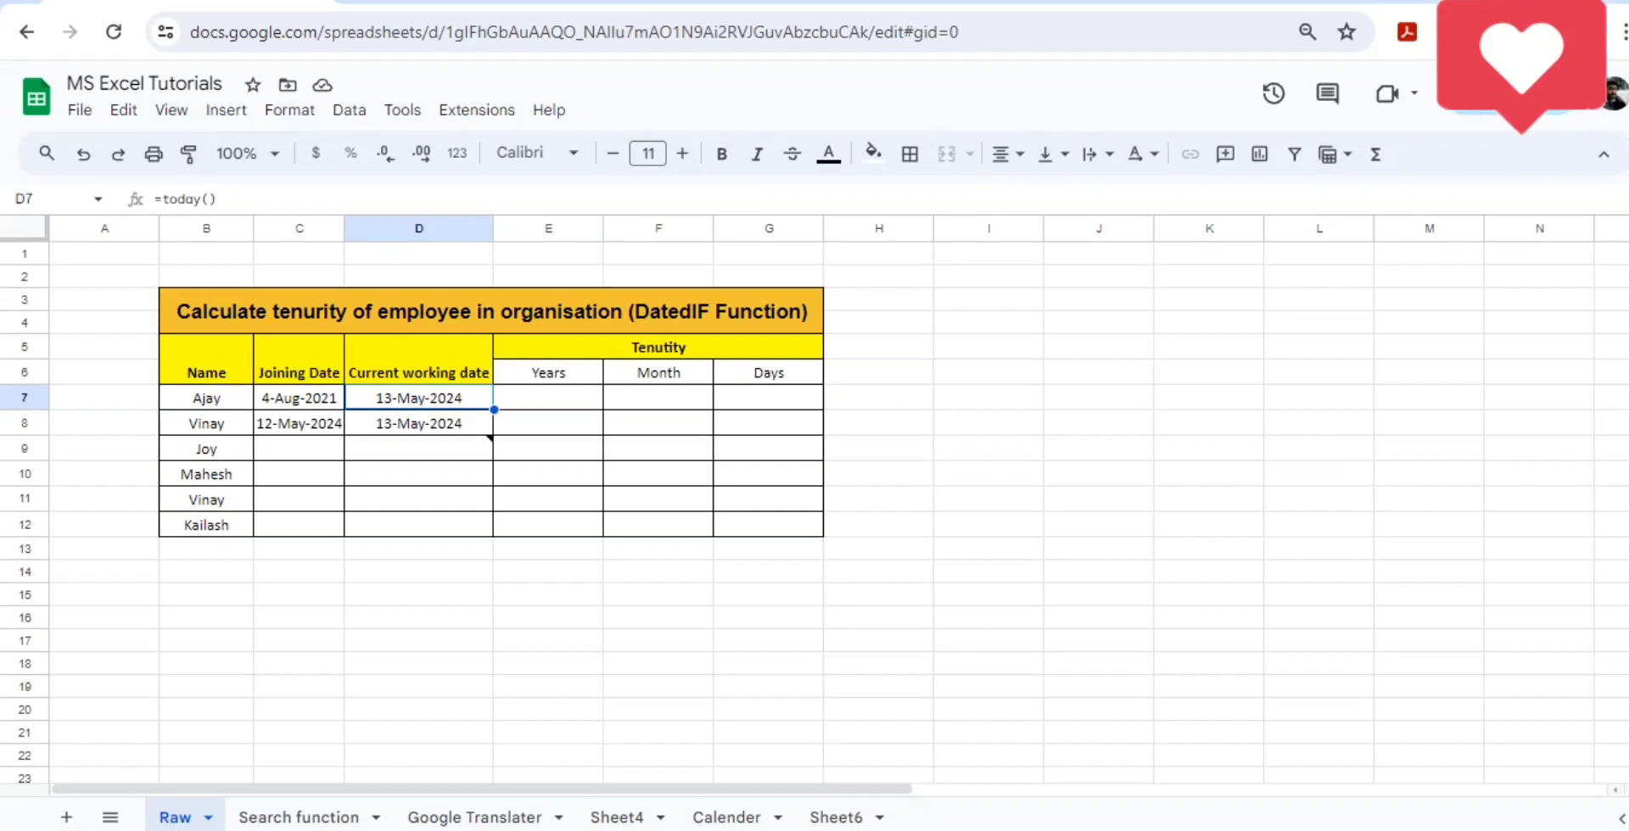
{"action": "type", "text": "=TO"}
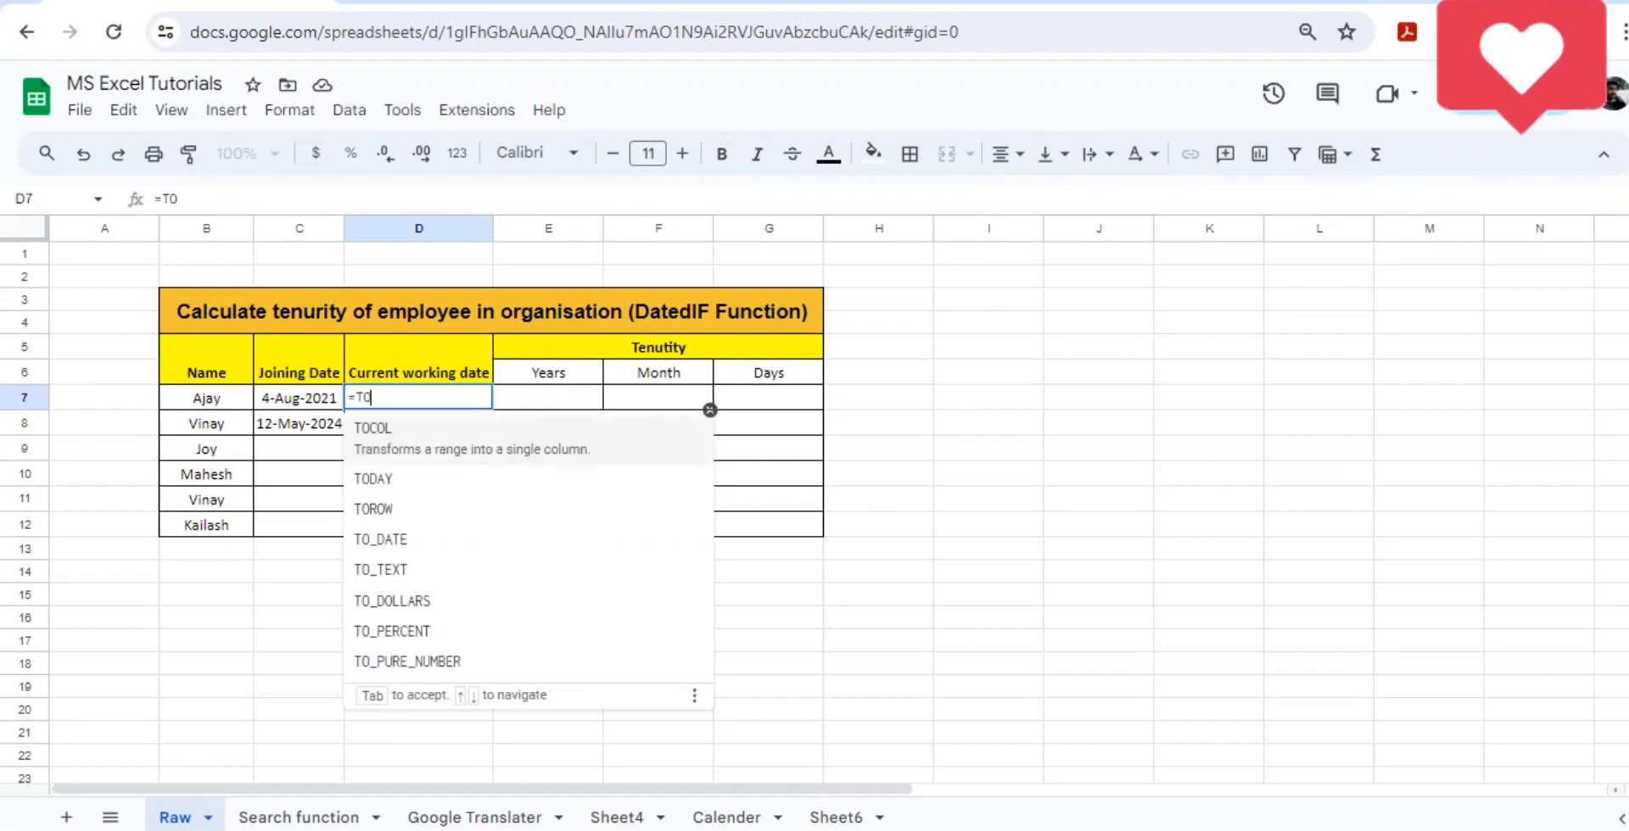
{"action": "type", "text": "DAY()"}
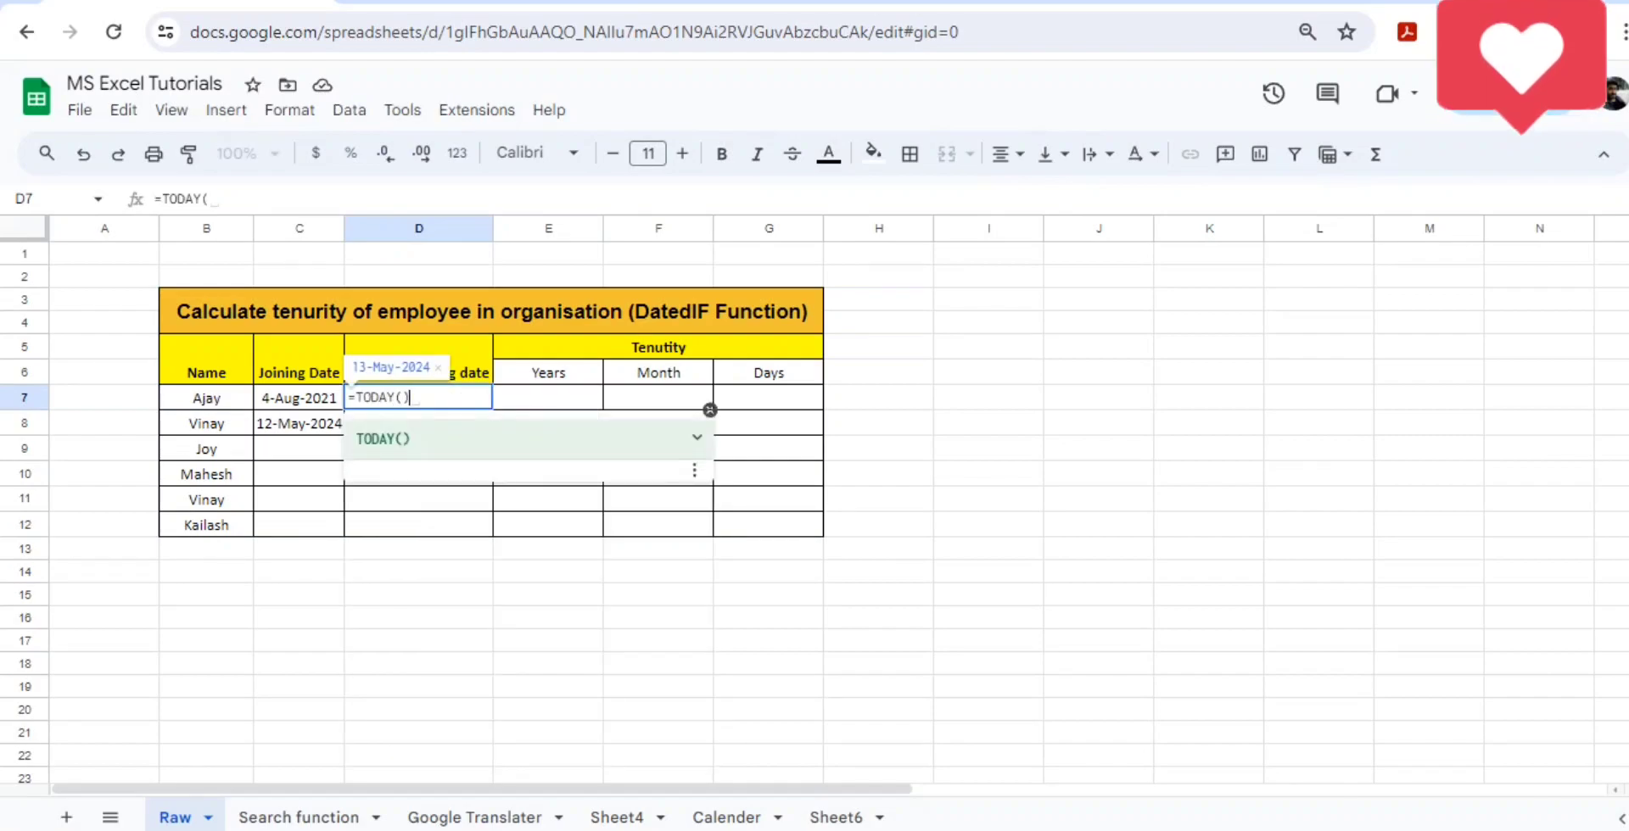
{"action": "key", "text": "ctrl+Return"}
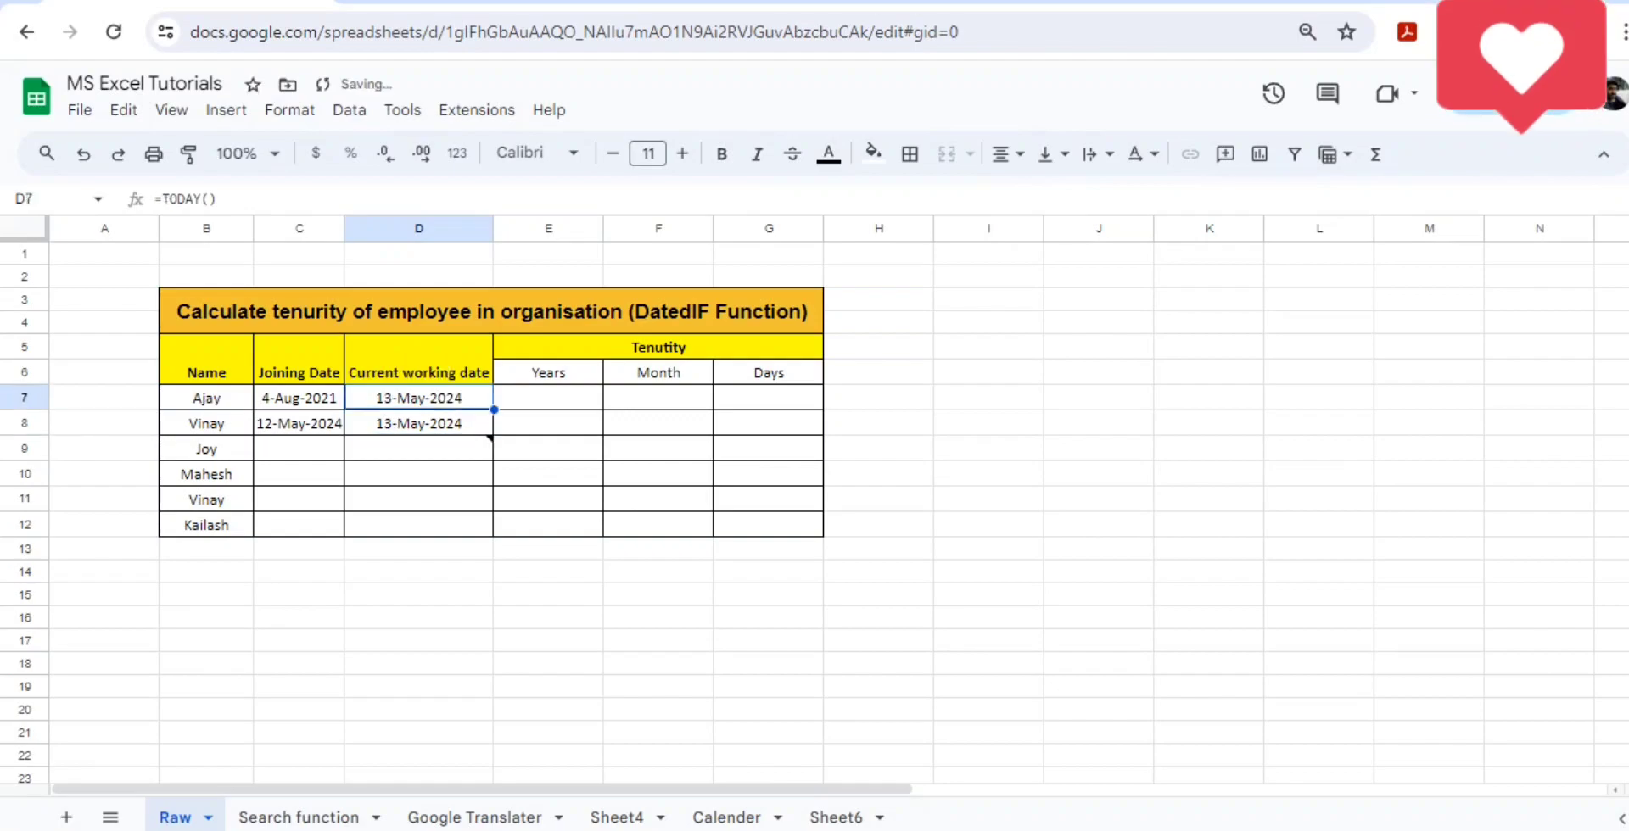
- Copy the current working date formula from D7 into all employee rows through D12
{"action": "key", "text": "ctrl+c"}
{"action": "key", "text": "shift+Down"}
{"action": "key", "text": "shift+Down"}
{"action": "key", "text": "shift+Down"}
{"action": "key", "text": "shift+Down"}
{"action": "key", "text": "shift+Down"}
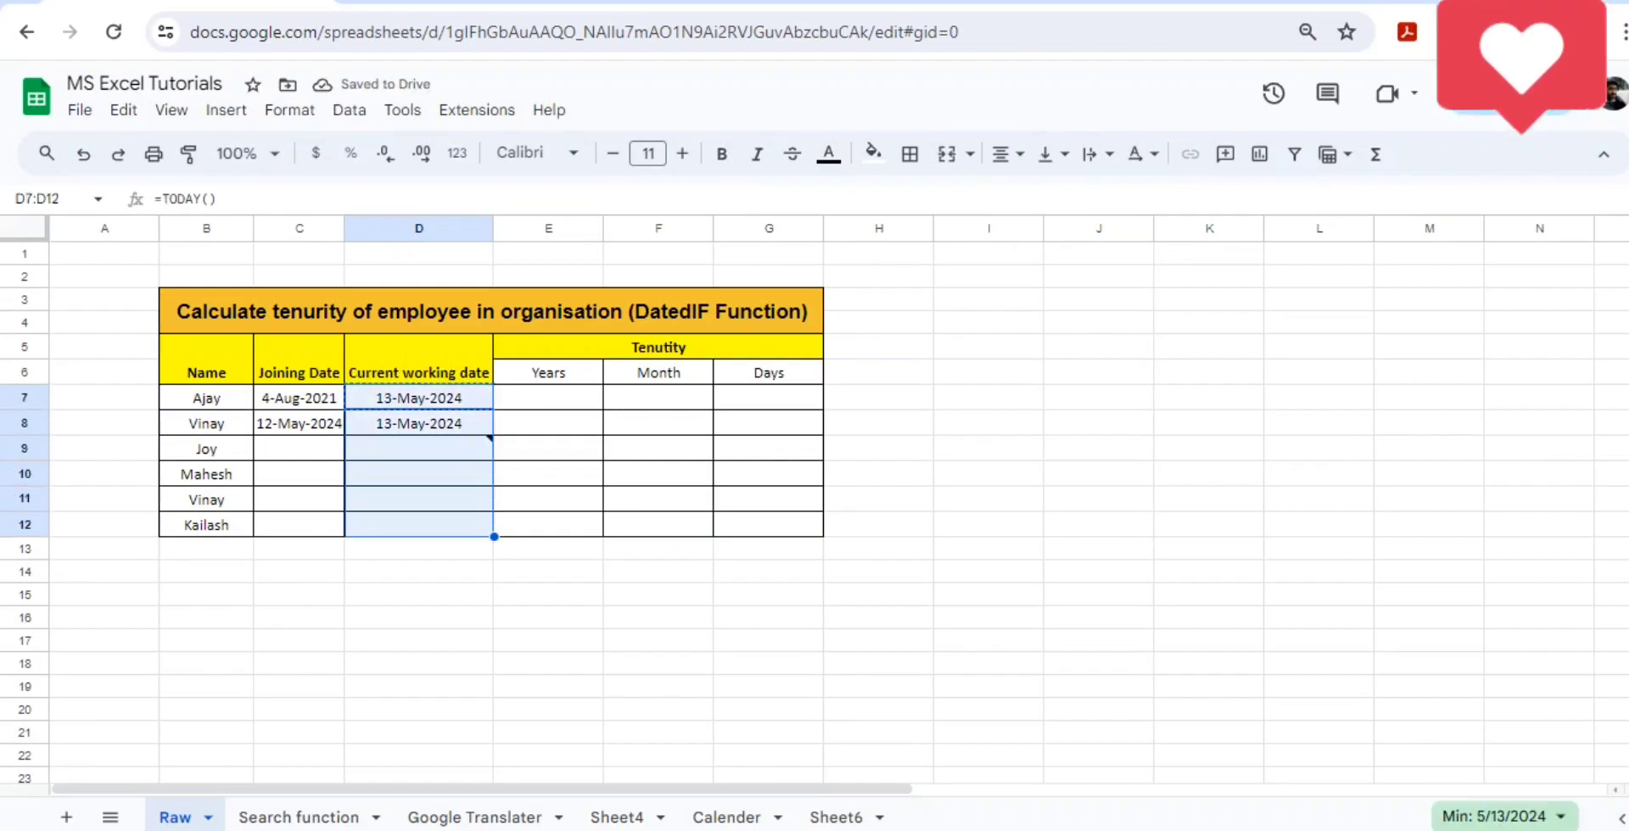
{"action": "key", "text": "ctrl+v"}
- Try to insert the current time as the joining date in C8 and change its year to 2011
{"action": "key", "text": "Left"}
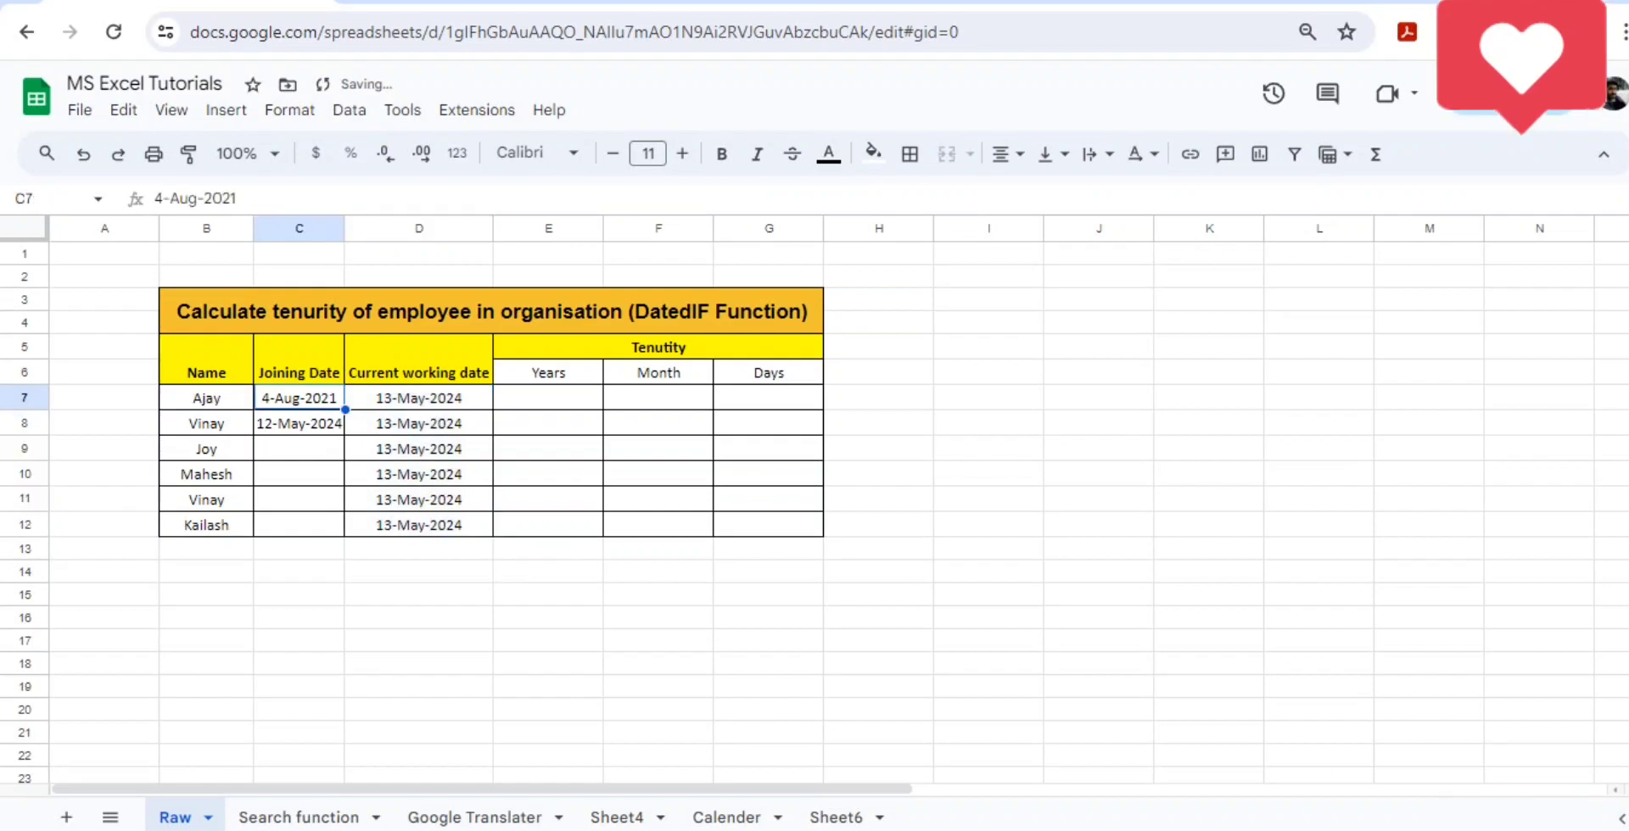
{"action": "key", "text": "Down"}
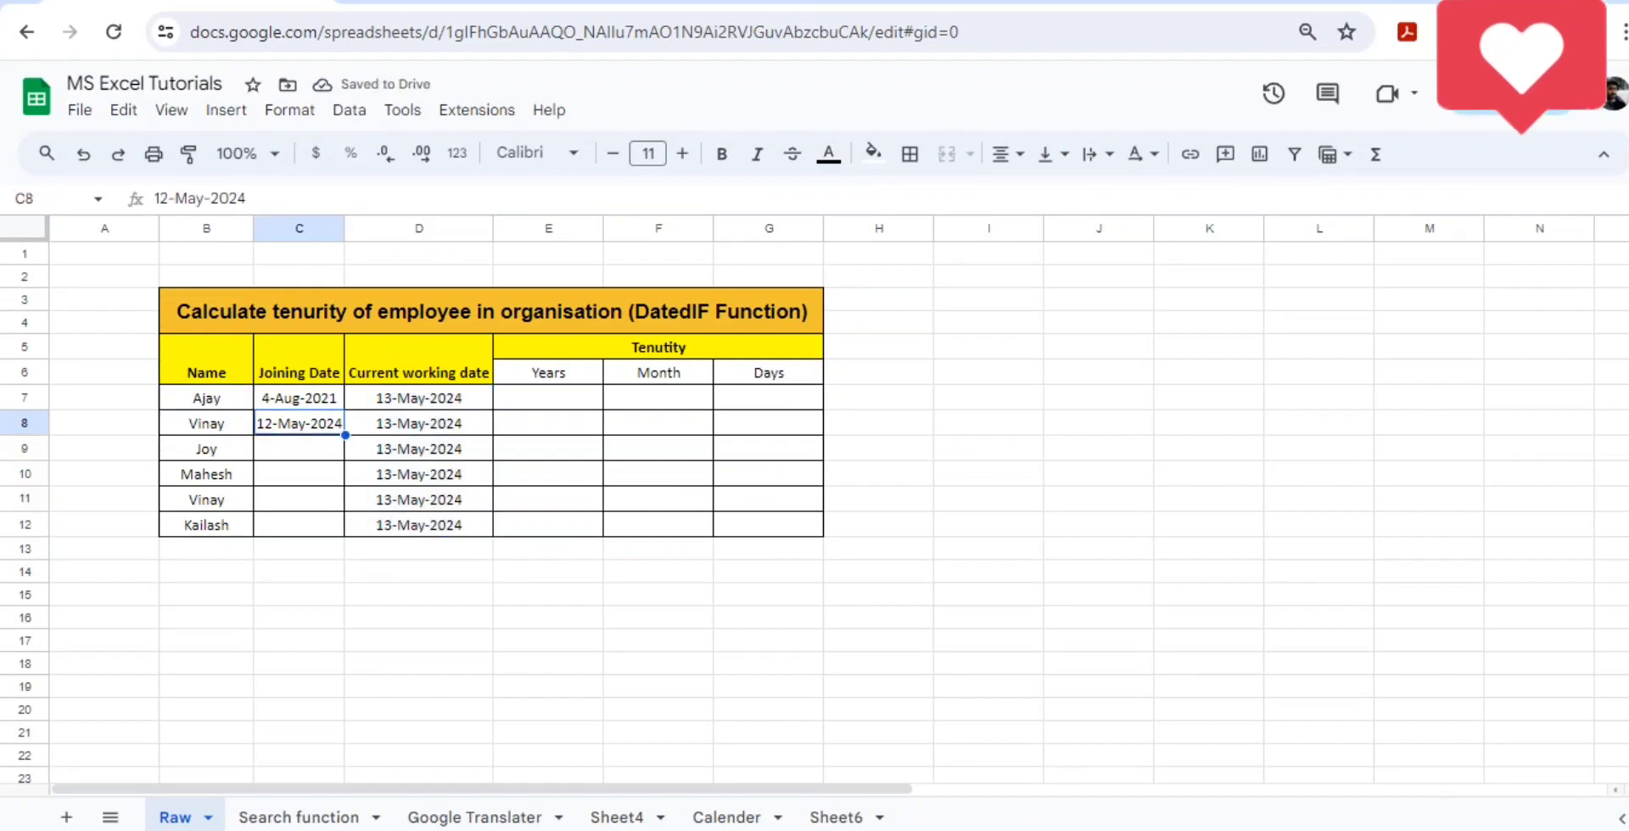
{"action": "key", "text": "ctrl+shift+semicolon"}
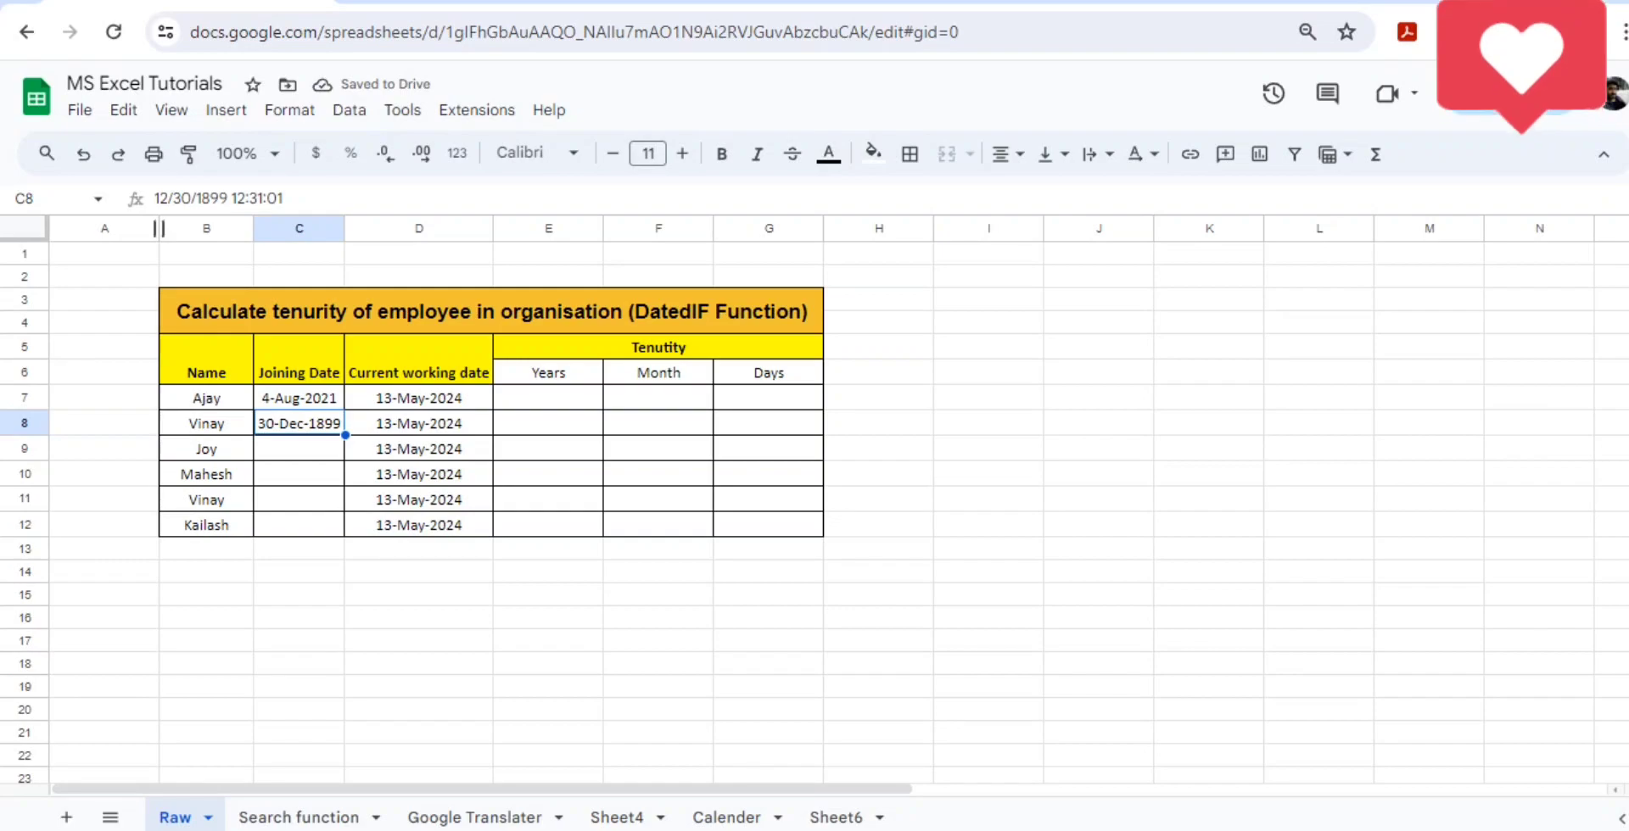
{"action": "double_click", "coordinate": [212, 198]}
{"action": "type", "text": "20"}
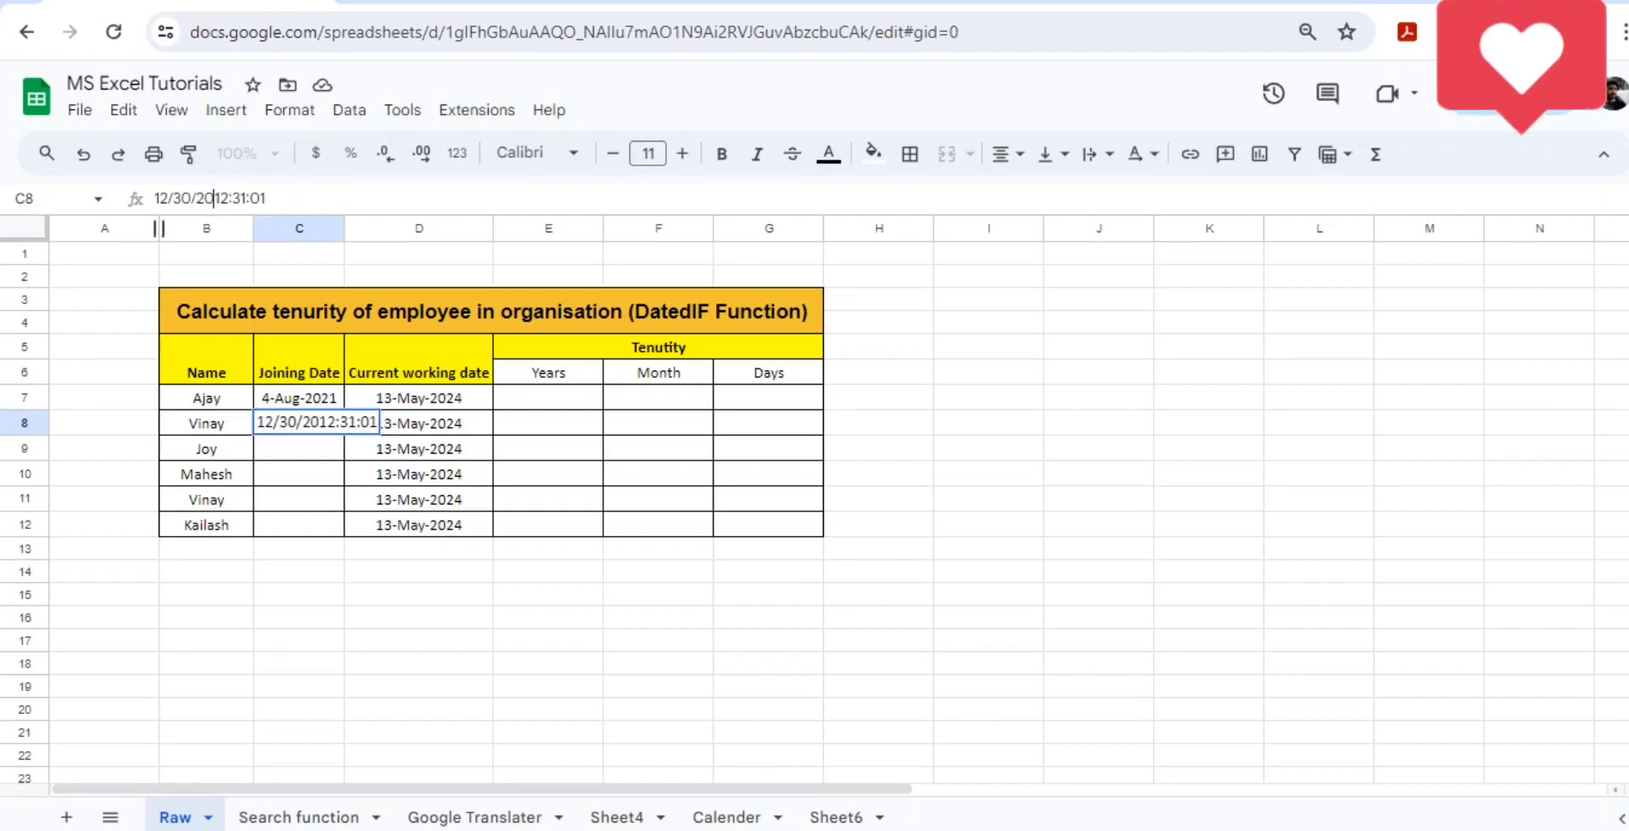
{"action": "type", "text": "11"}
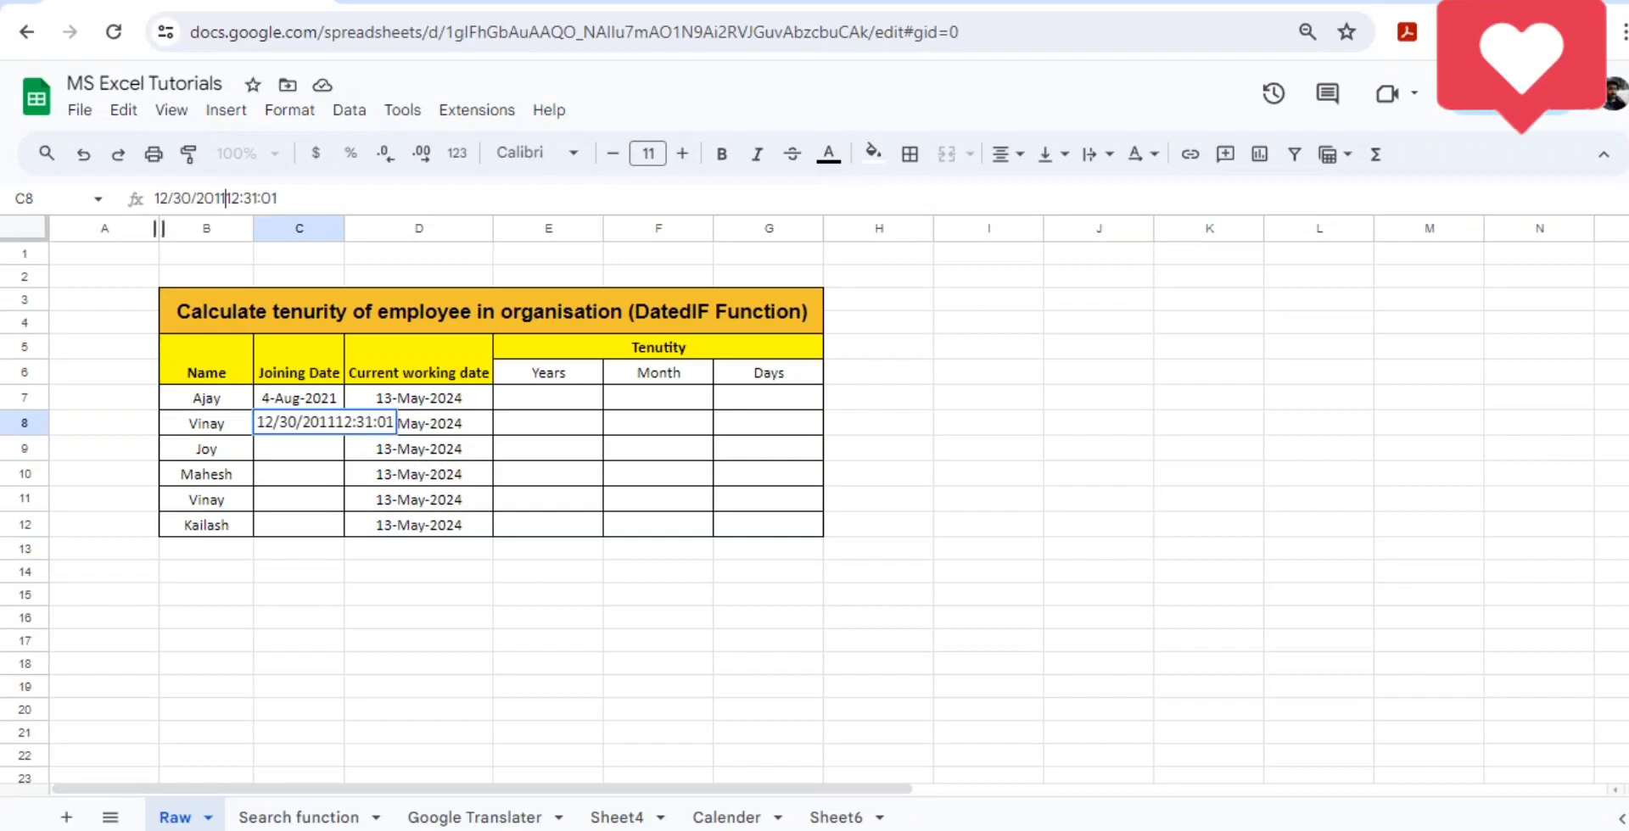
{"action": "key", "text": "alt+space"}
{"action": "key", "text": "Escape"}
{"action": "key", "text": "shift+Left"}
{"action": "key", "text": "shift+Left"}
{"action": "key", "text": "shift+Left"}
{"action": "key", "text": "shift+Left"}
{"action": "key", "text": "shift+Left"}
{"action": "key", "text": "shift+Left"}
{"action": "key", "text": "shift+Left"}
{"action": "key", "text": "shift+Left"}
{"action": "key", "text": "Return"}
- Copy the joining date from C7 into C8 and change its year to 2022
{"action": "key", "text": "Up"}
{"action": "key", "text": "ctrl+c"}
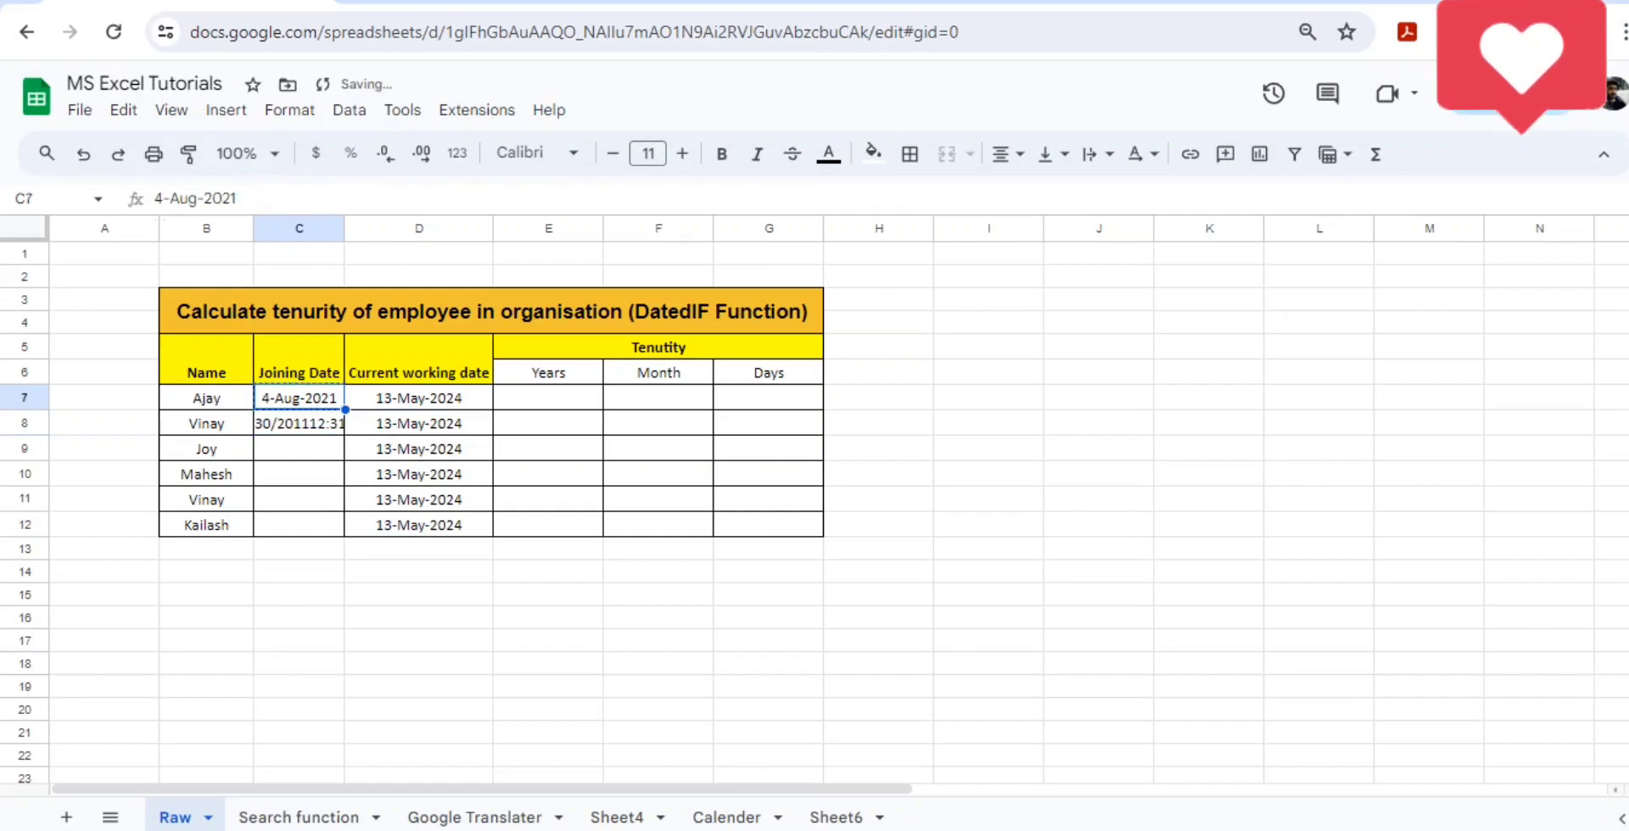
{"action": "key", "text": "Down"}
{"action": "key", "text": "ctrl+v"}
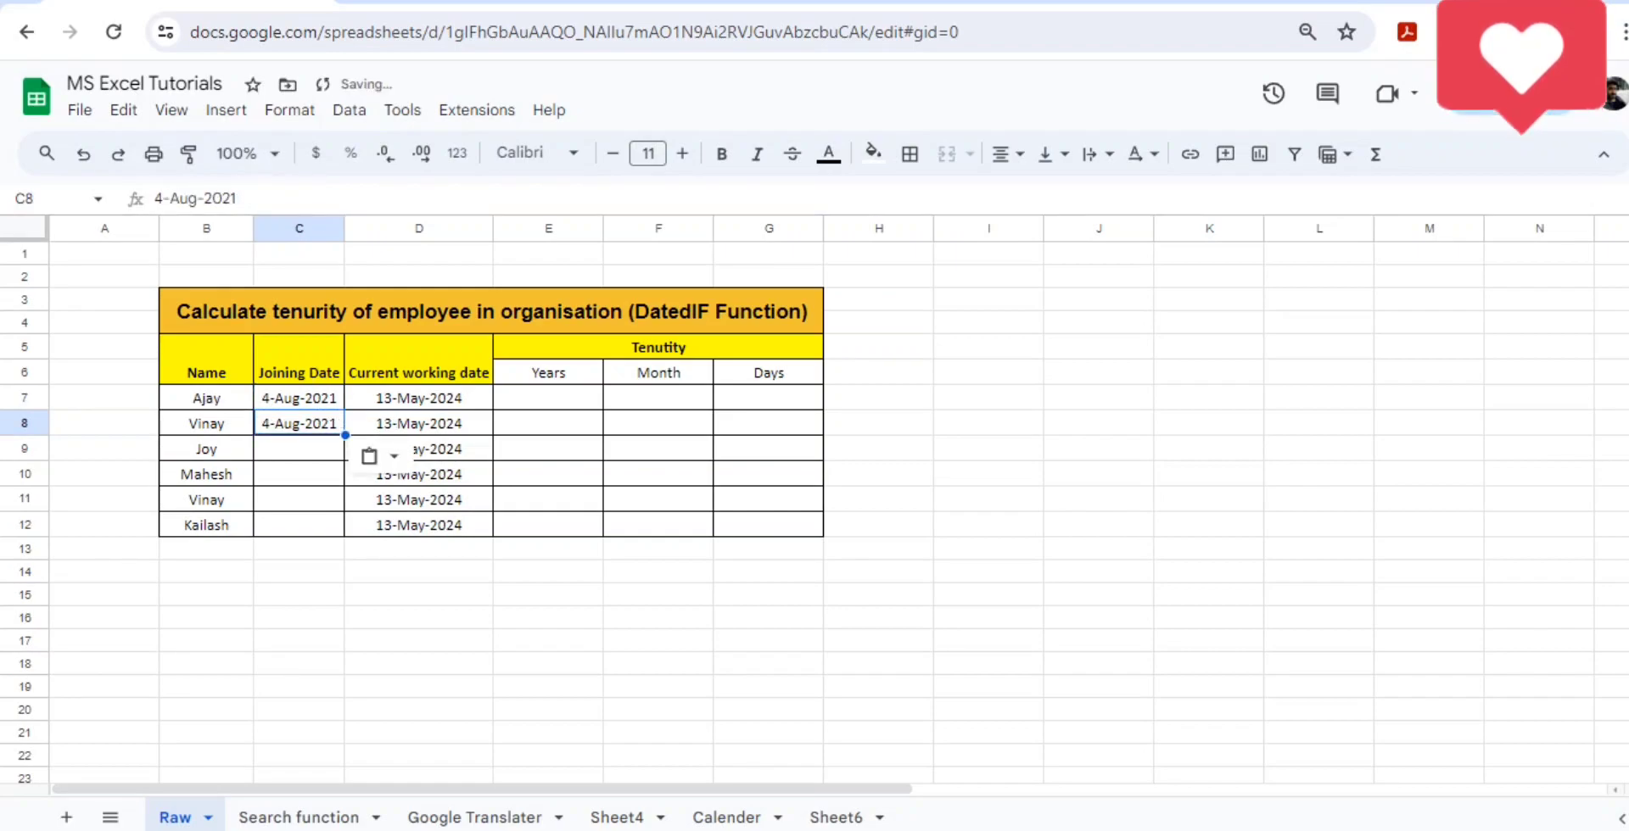
{"action": "key", "text": "F2"}
{"action": "key", "text": "BackSpace"}
{"action": "type", "text": "2"}
- Change the month of the joining date in C8 to Feb
{"action": "key", "text": "Left"}
{"action": "key", "text": "Left"}
{"action": "key", "text": "Left"}
{"action": "key", "text": "Left"}
{"action": "key", "text": "Left"}
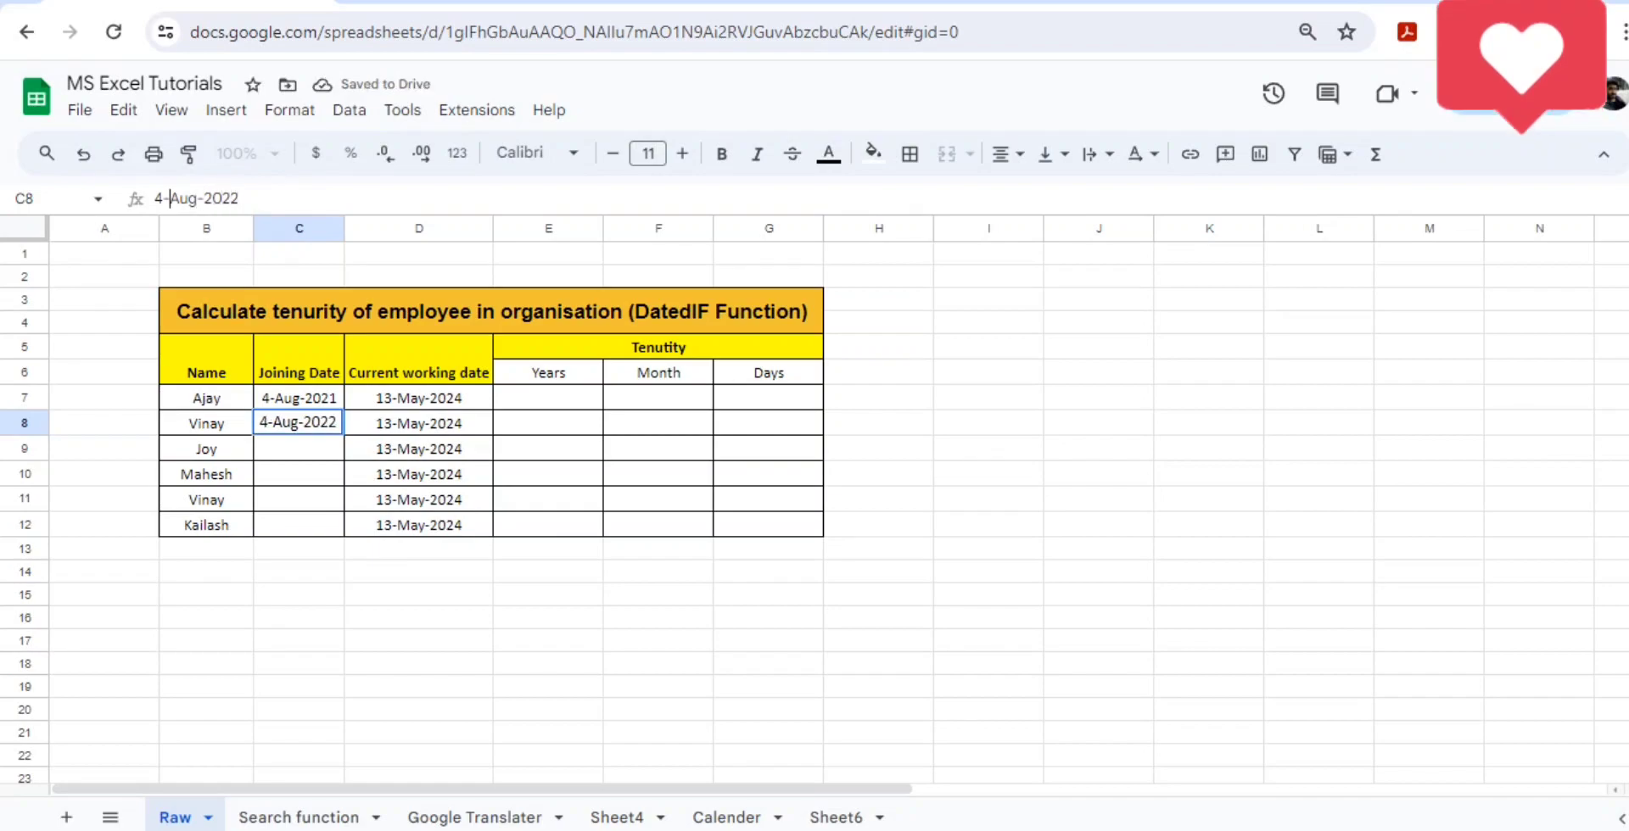
{"action": "key", "text": "Right"}
{"action": "key", "text": "Right"}
{"action": "key", "text": "Right"}
{"action": "key", "text": "Right"}
{"action": "key", "text": "Right"}
{"action": "key", "text": "Left"}
{"action": "key", "text": "Left"}
{"action": "key", "text": "Left"}
{"action": "key", "text": "Left"}
{"action": "key", "text": "Left"}
{"action": "key", "text": "shift+Left"}
{"action": "key", "text": "shift+Left"}
{"action": "key", "text": "shift+Left"}
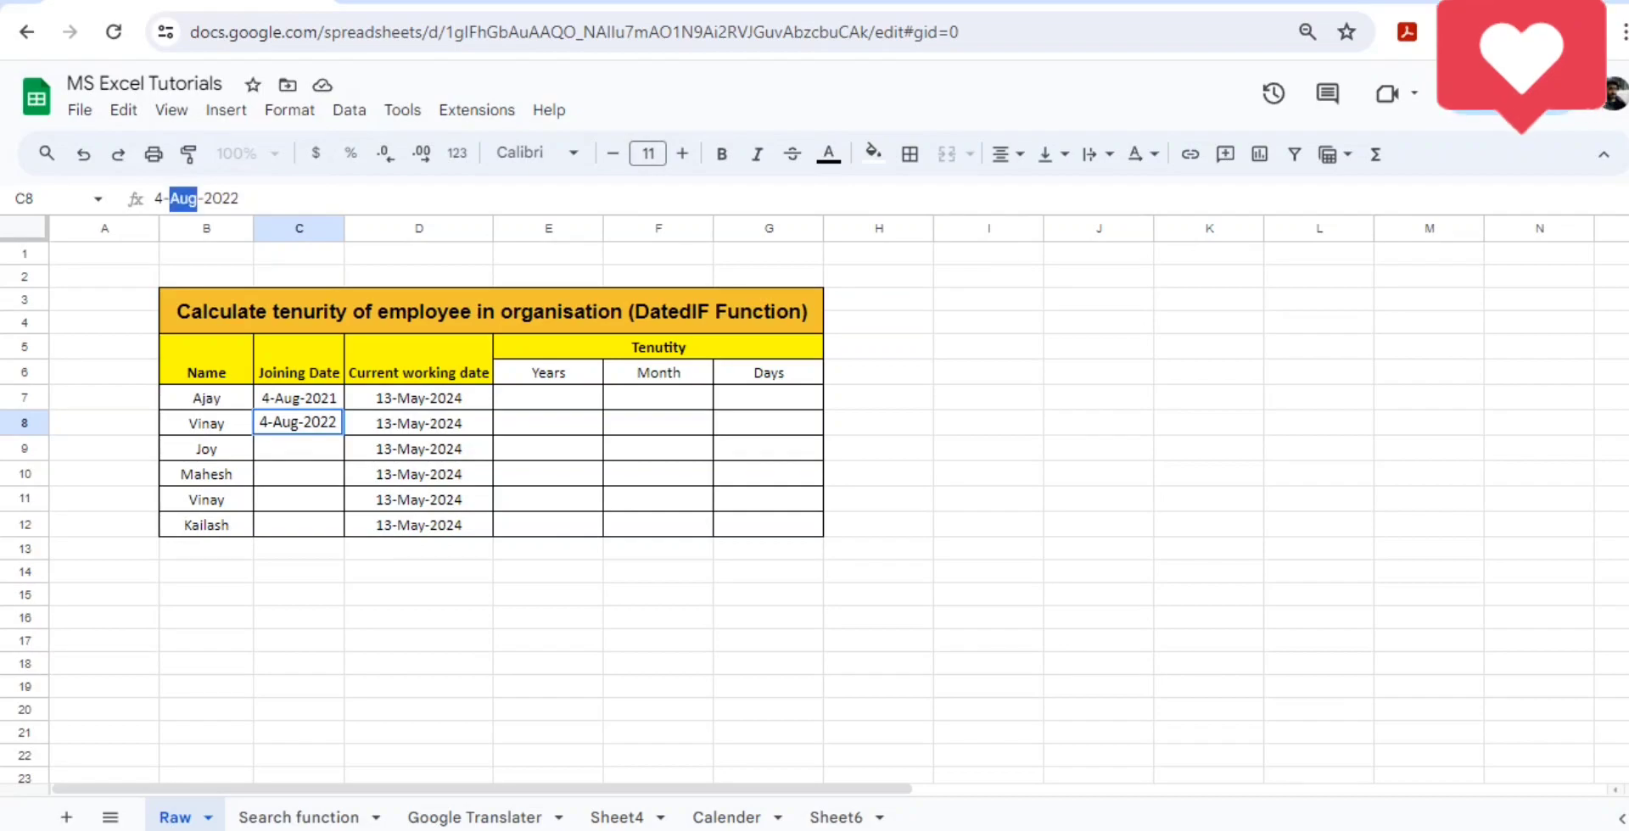
{"action": "type", "text": "sE"}
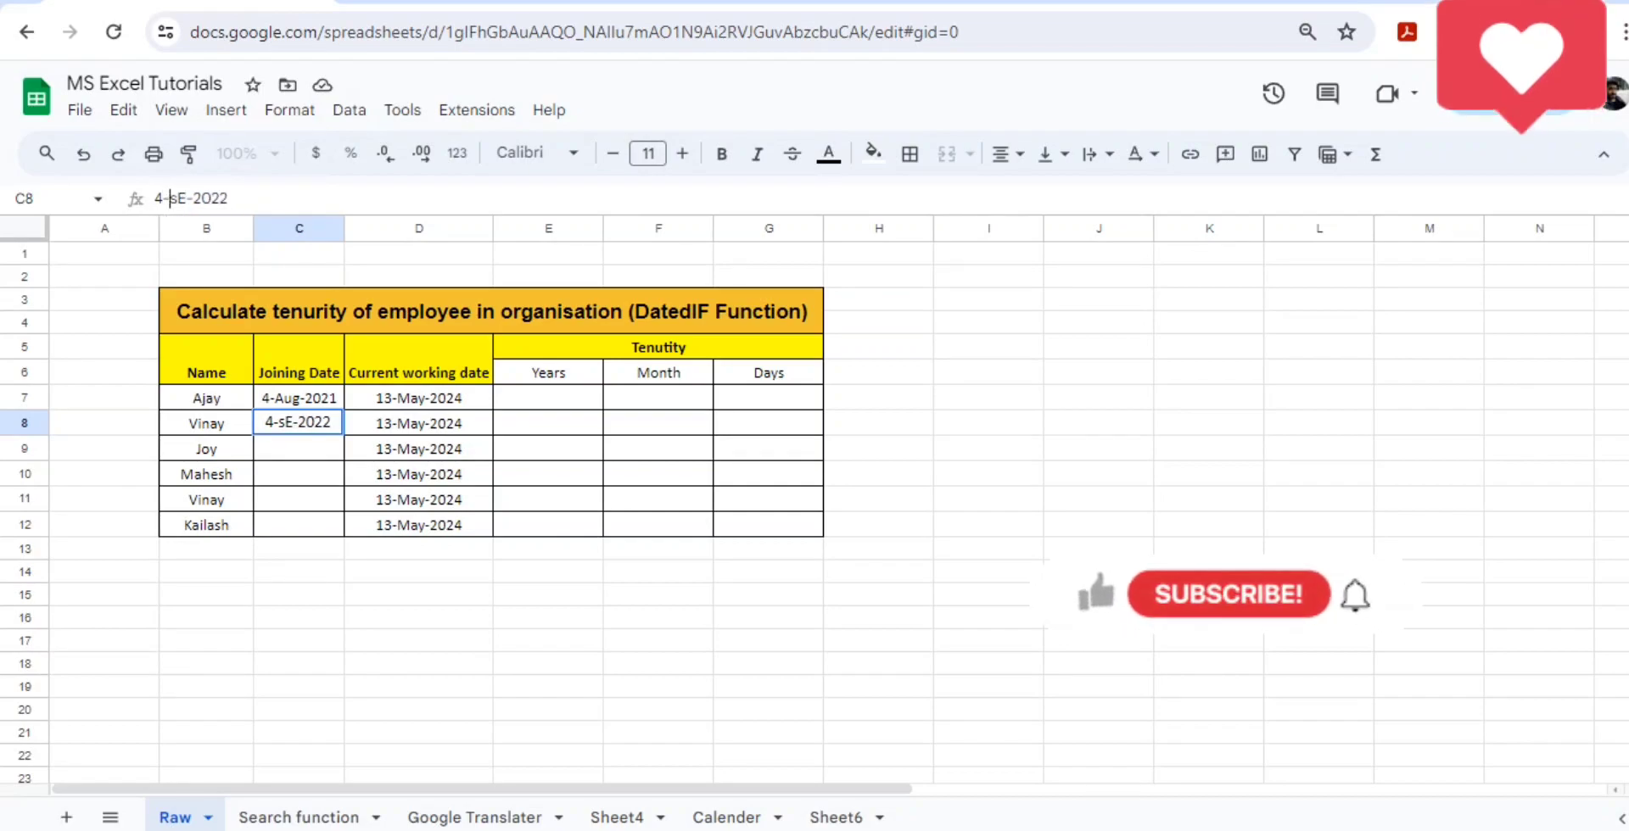
{"action": "key", "text": "BackSpace"}
{"action": "key", "text": "BackSpace"}
{"action": "type", "text": "fB"}
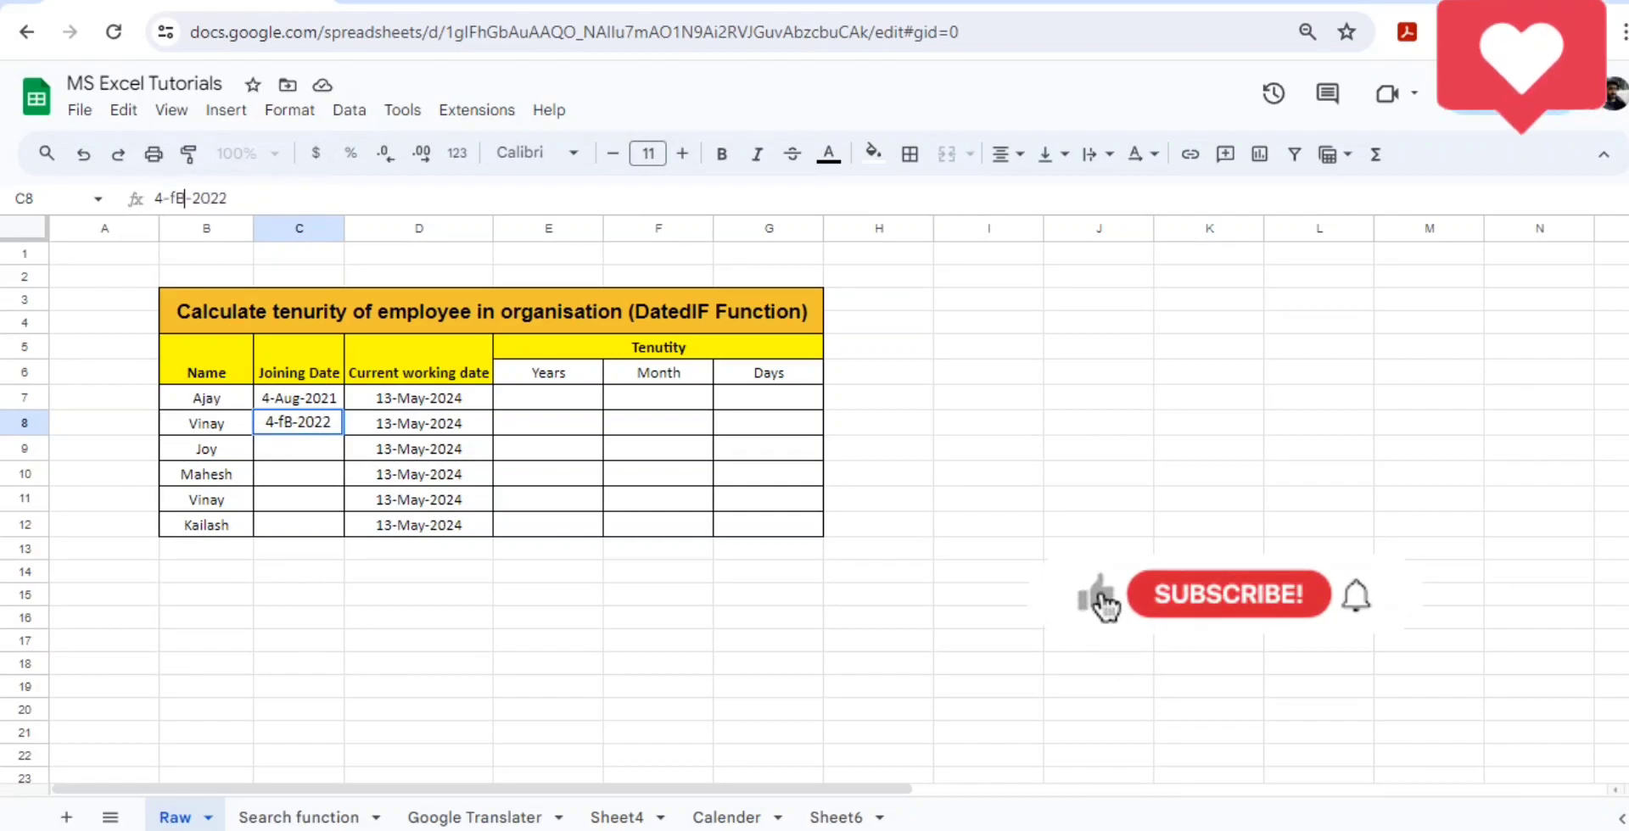
{"action": "type", "text": "EB"}
{"action": "key", "text": "BackSpace"}
{"action": "key", "text": "BackSpace"}
{"action": "key", "text": "BackSpace"}
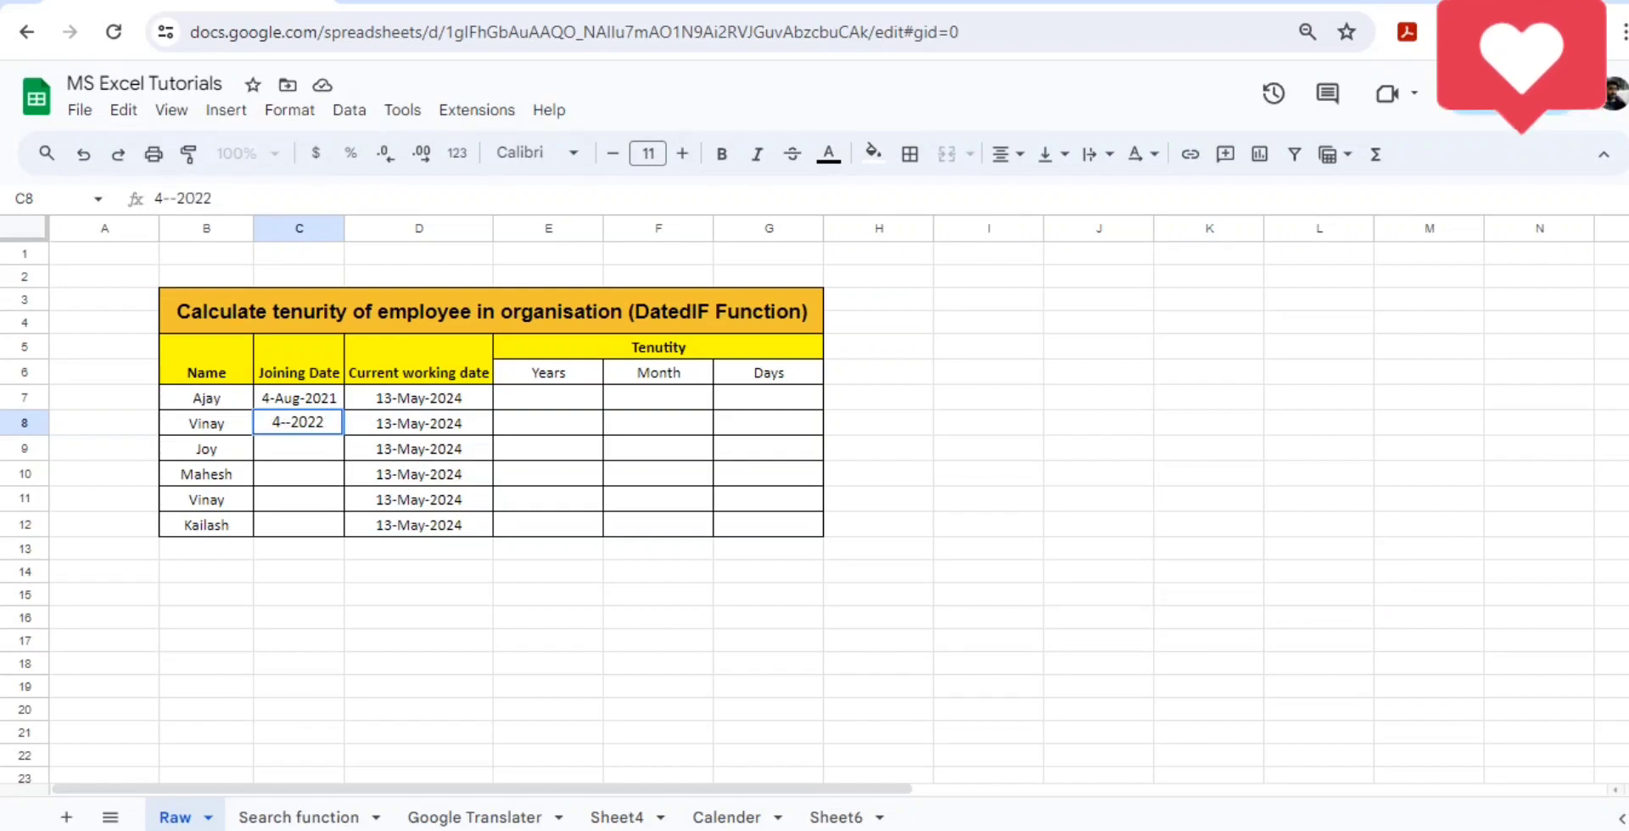
{"action": "type", "text": "Feb"}
- Set the day of the joining date in C8 to 1
{"action": "key", "text": "Left"}
{"action": "key", "text": "Left"}
{"action": "key", "text": "Left"}
{"action": "key", "text": "Left"}
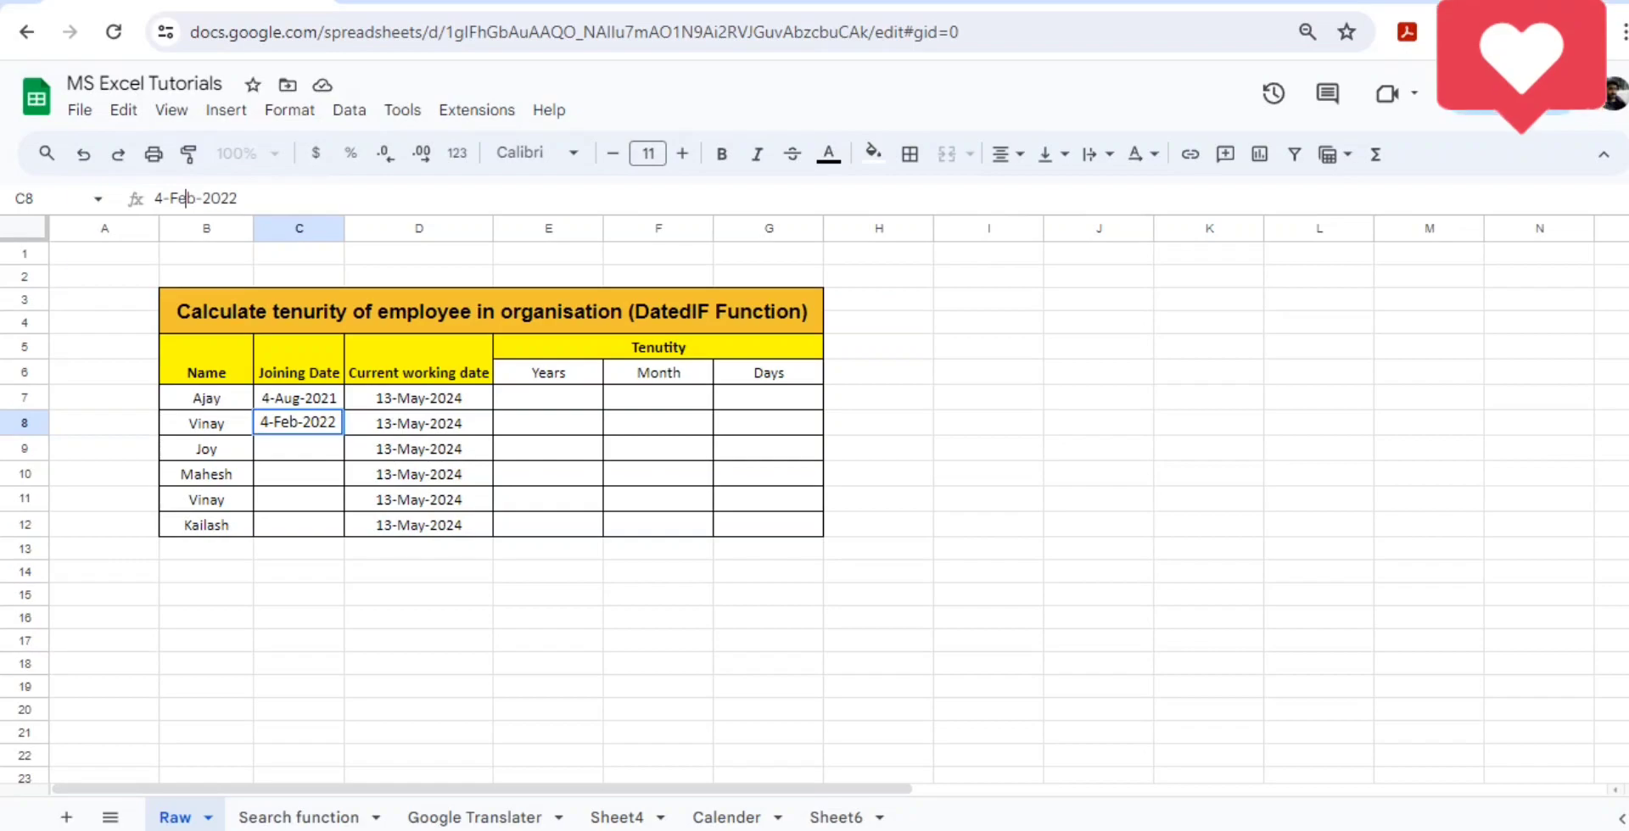
{"action": "key", "text": "BackSpace"}
{"action": "type", "text": "1"}
{"action": "key", "text": "Tab"}
{"action": "key", "text": "Left"}
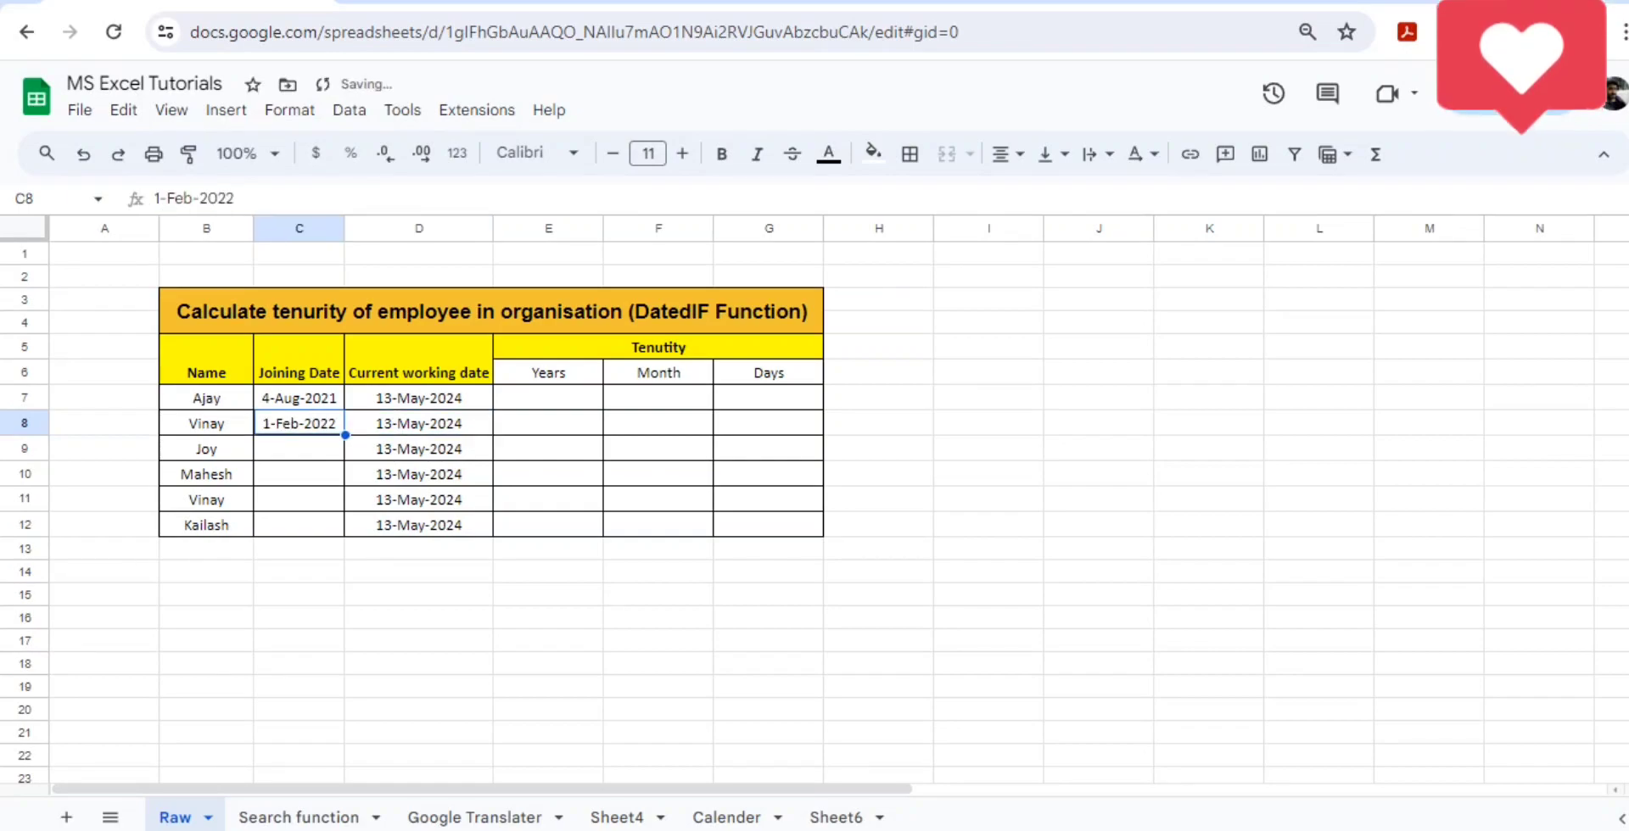
{"action": "key", "text": "Down"}
{"action": "key", "text": "Down"}
{"action": "key", "text": "Down"}
{"action": "key", "text": "Up"}
{"action": "key", "text": "Up"}
{"action": "key", "text": "Up"}
{"action": "key", "text": "Up"}
{"action": "key", "text": "Up"}
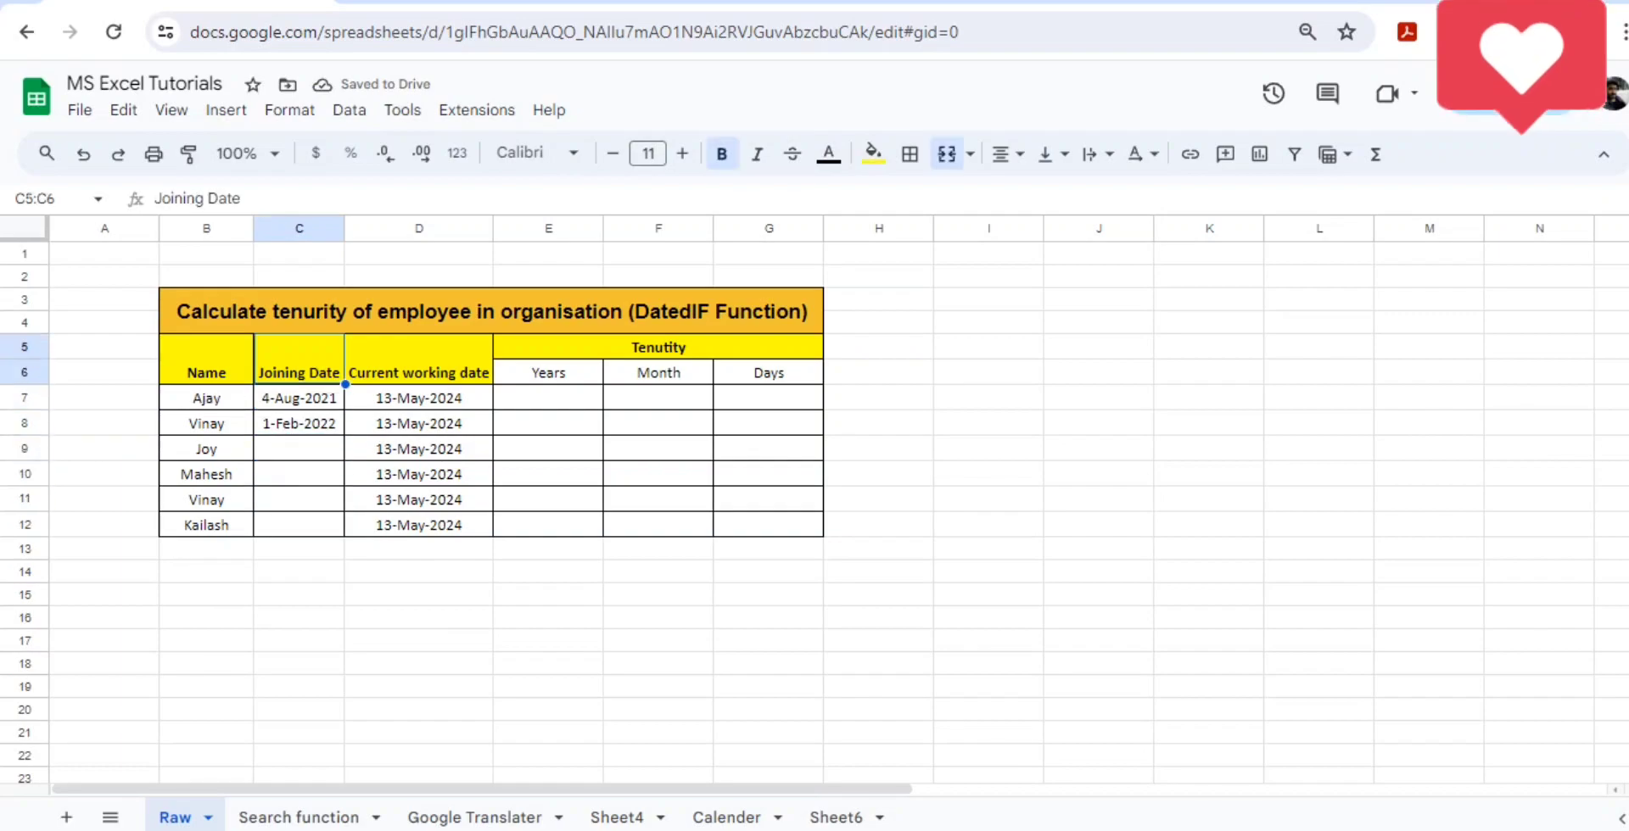
- Enter the formula =datedif(C7,D7,"Y") in E7 to calculate the first employee's tenure in years
{"action": "key", "text": "Right"}
{"action": "key", "text": "Right"}
{"action": "key", "text": "Right"}
{"action": "key", "text": "Down"}
{"action": "key", "text": "Down"}
{"action": "key", "text": "Left"}
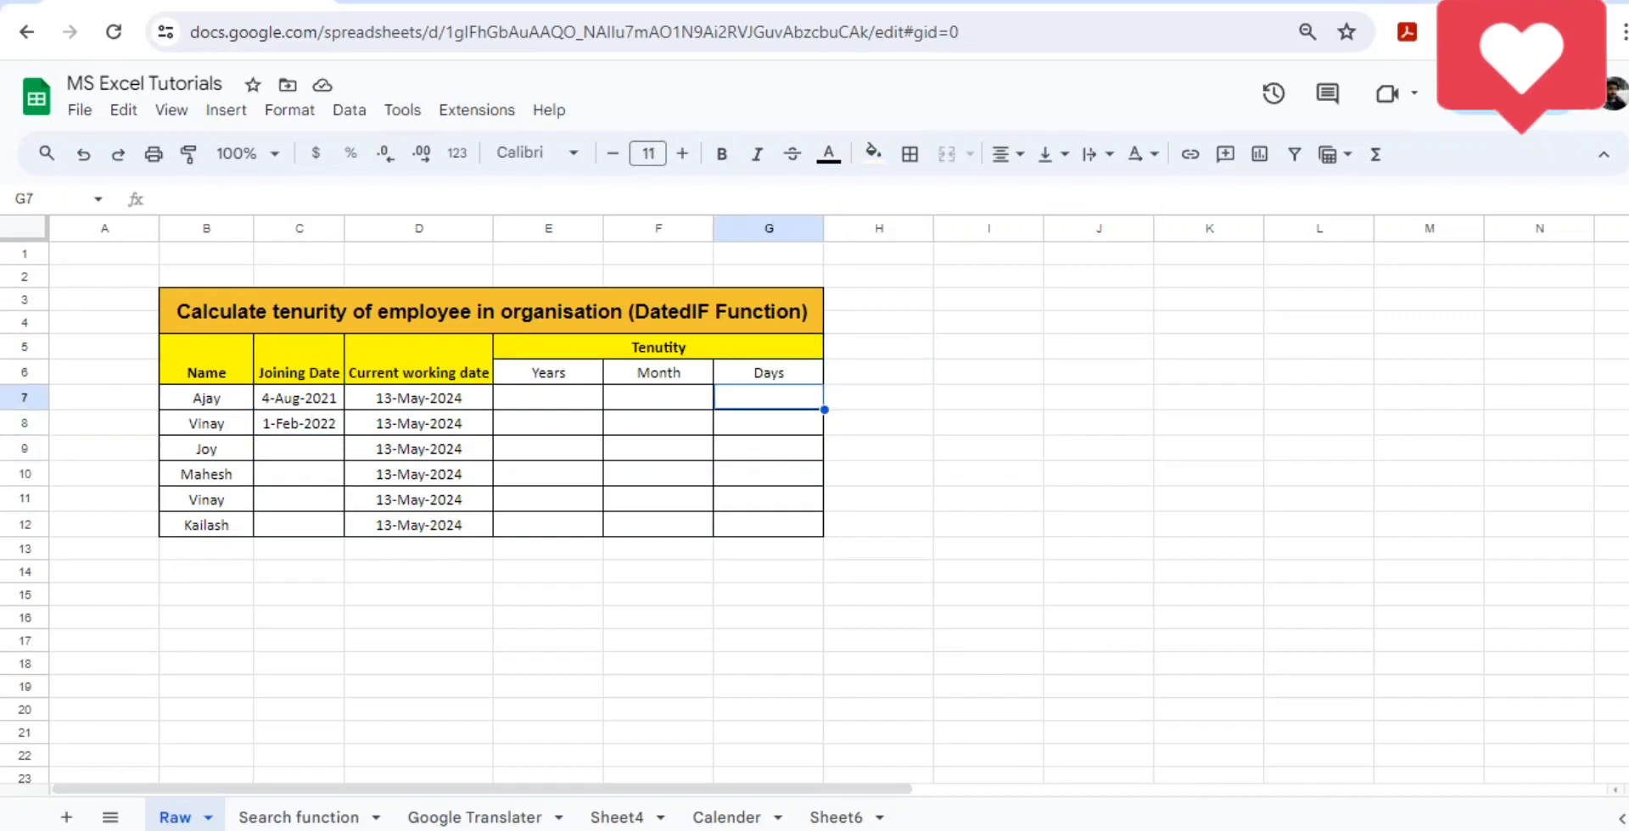
{"action": "key", "text": "Left"}
{"action": "key", "text": "Left"}
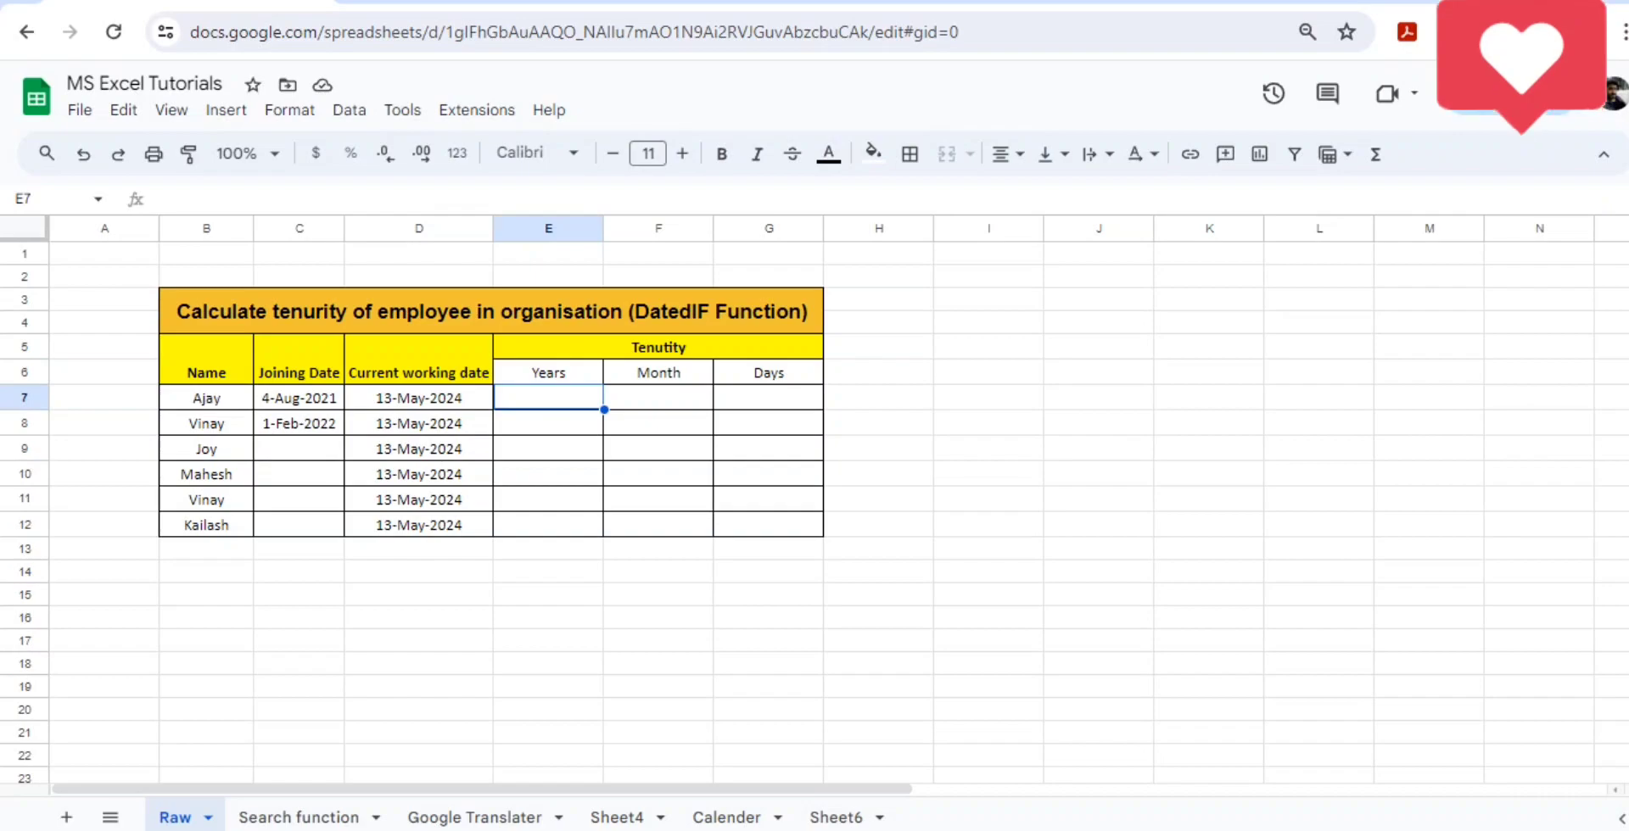
{"action": "type", "text": "="}
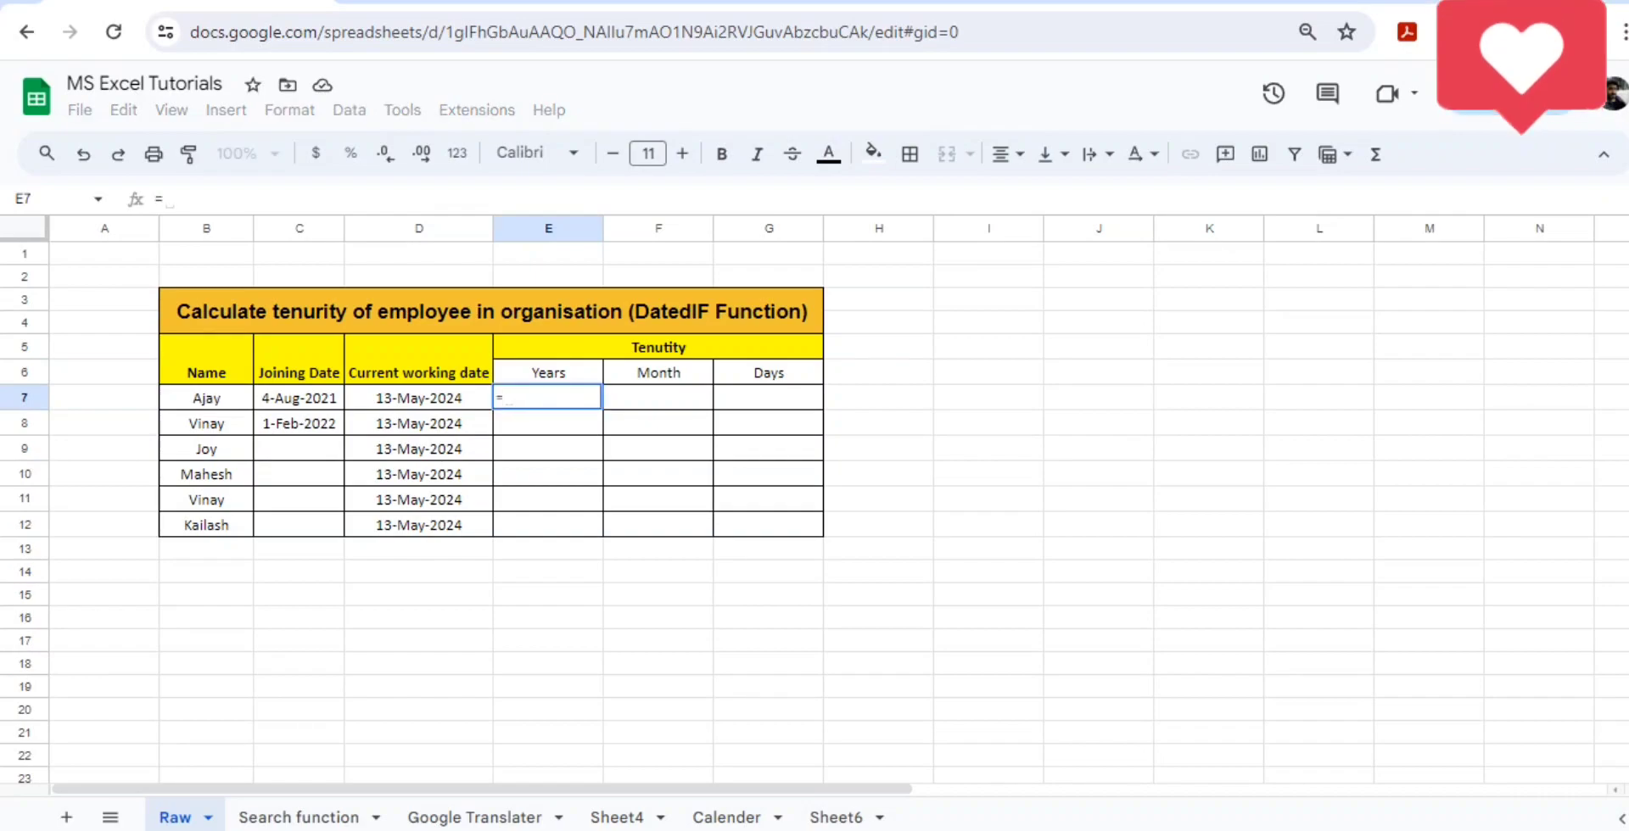
{"action": "type", "text": "datedif("}
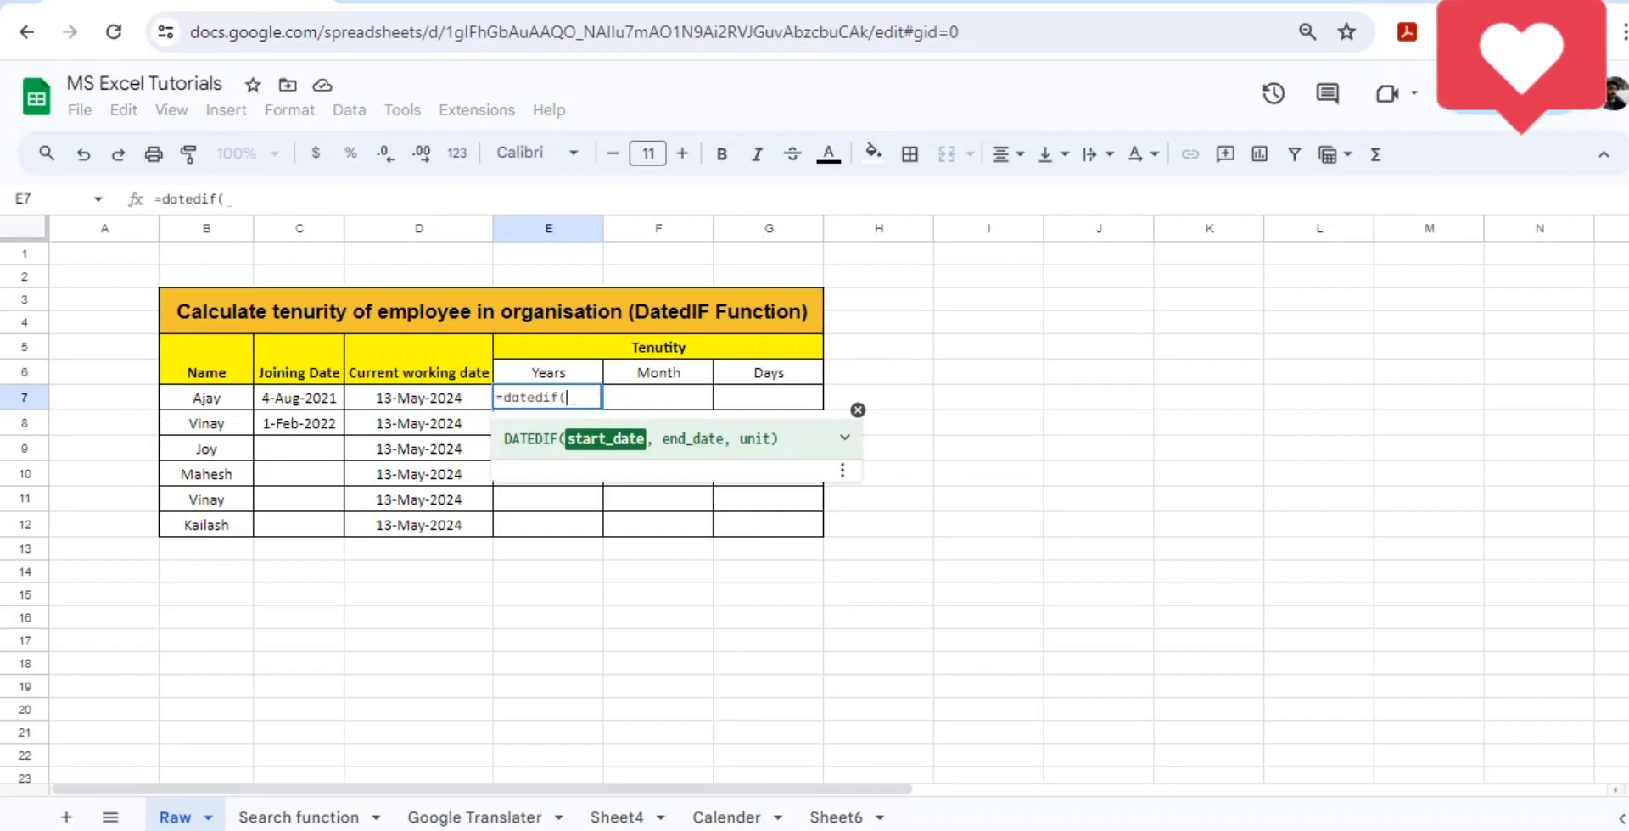
{"action": "left_click", "coordinate": [298, 398]}
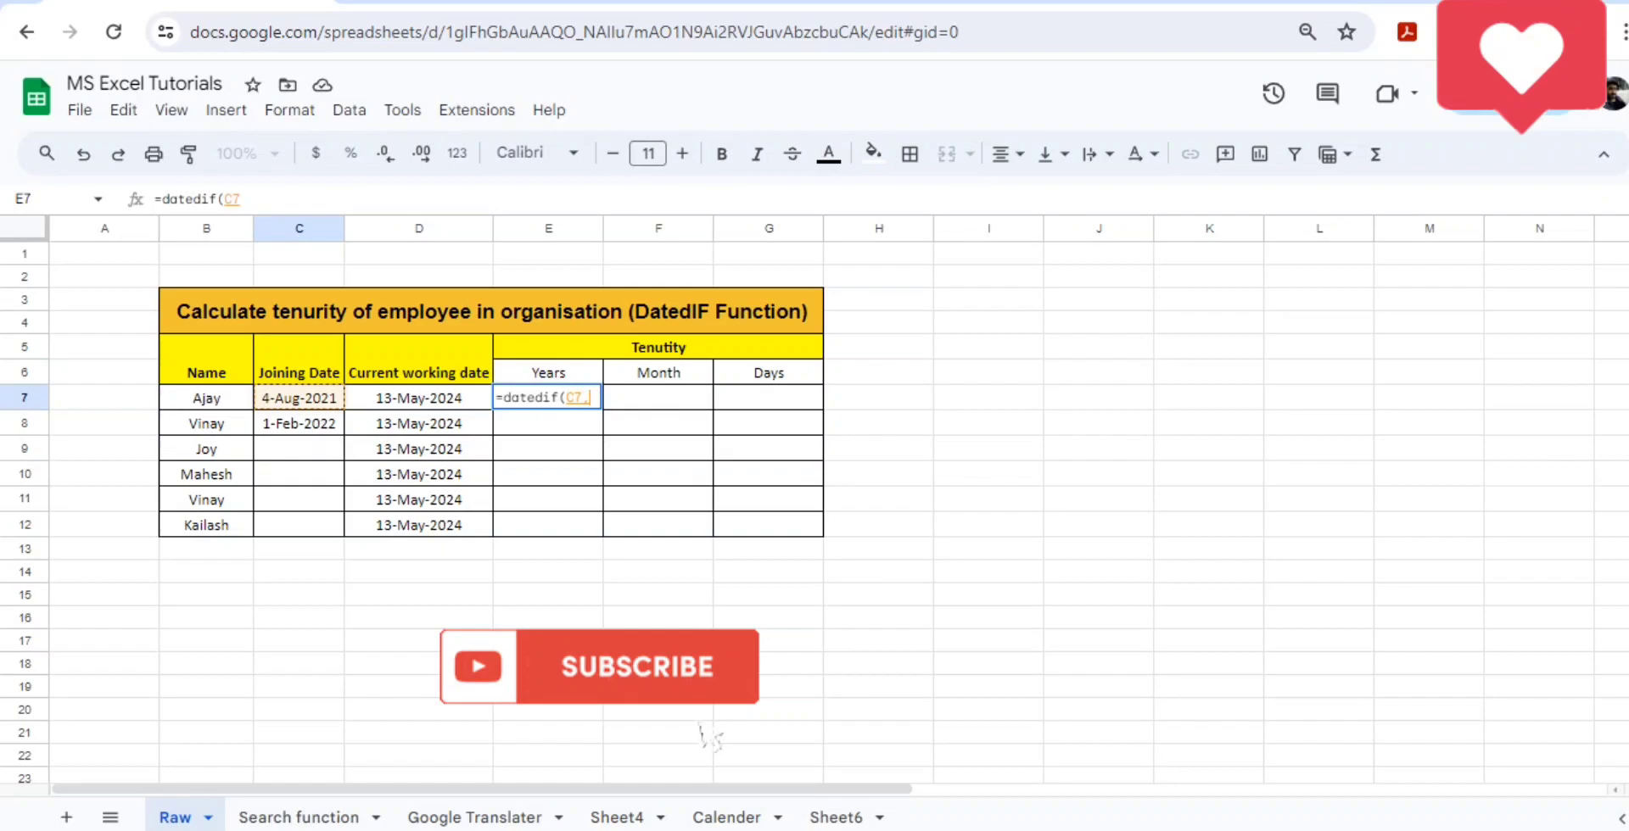
{"action": "type", "text": ","}
{"action": "left_click", "coordinate": [418, 398]}
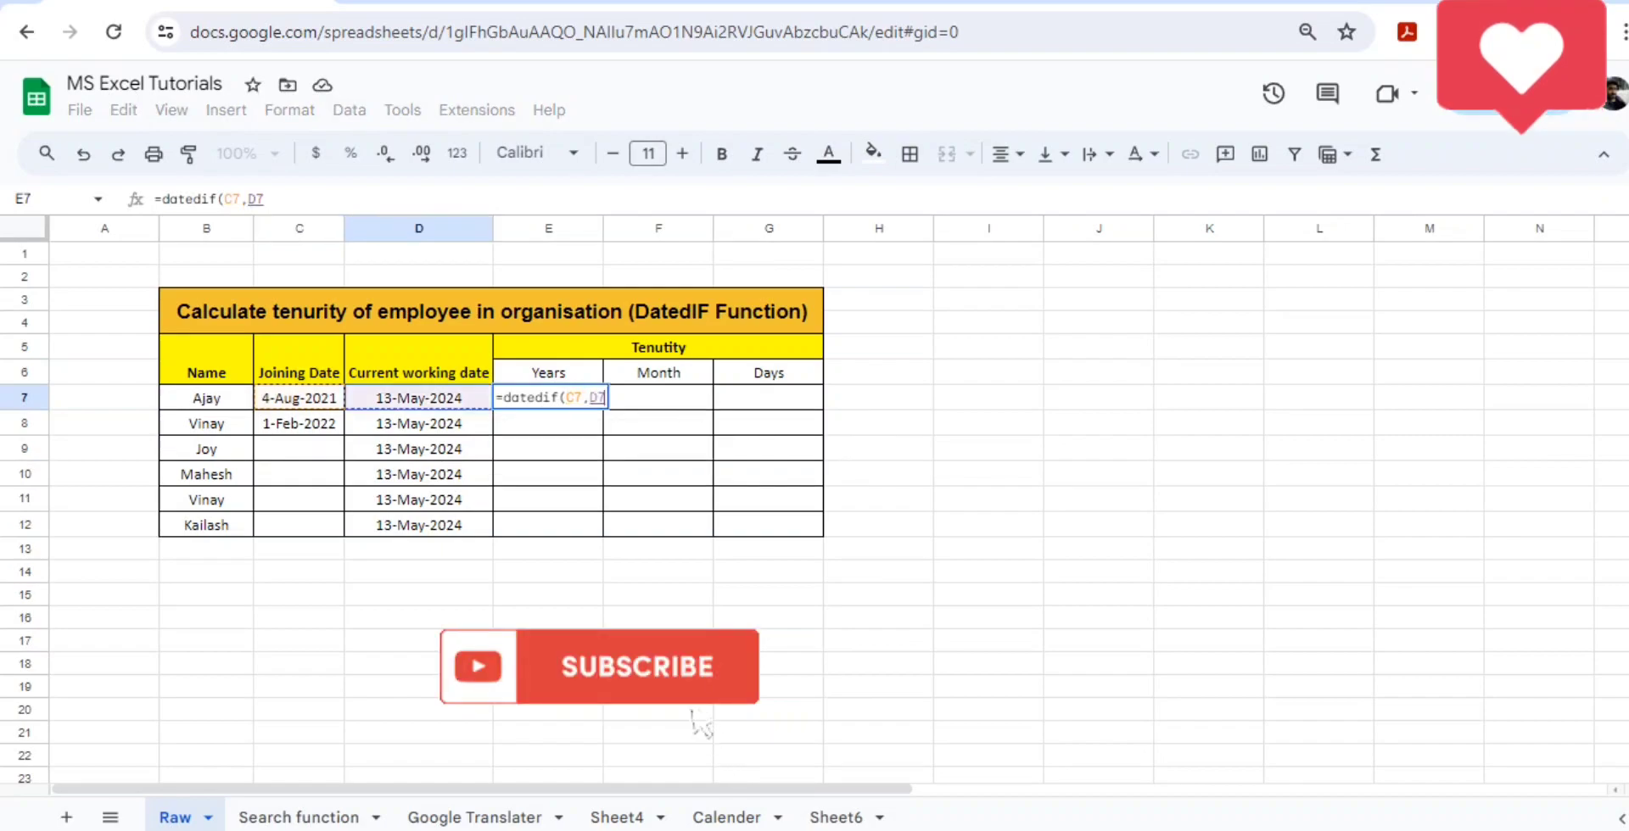
{"action": "type", "text": ","}
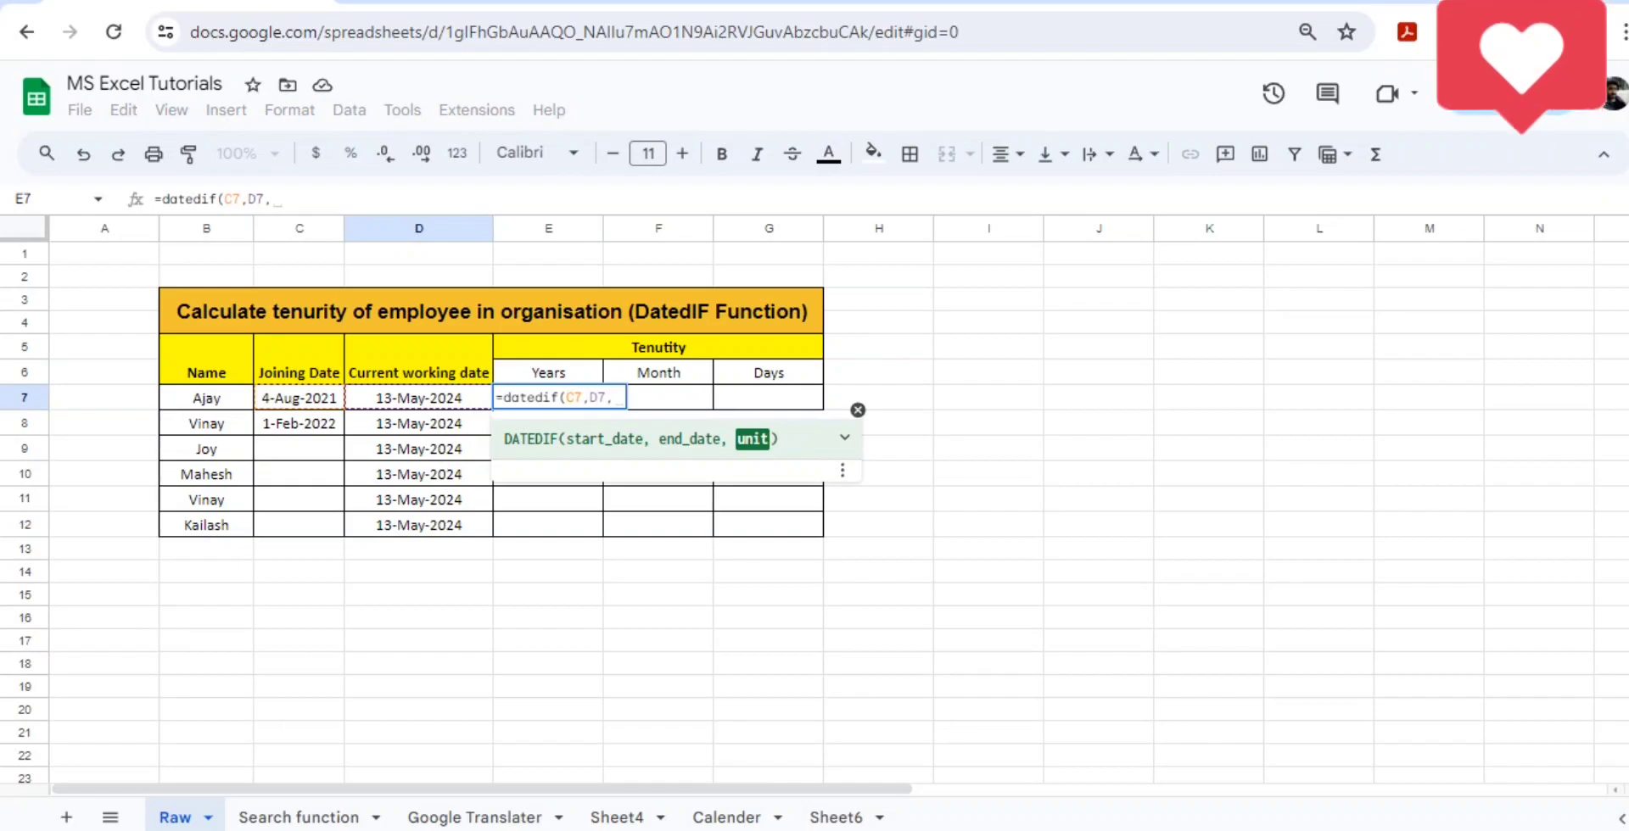
{"action": "type", "text": "\"Y"}
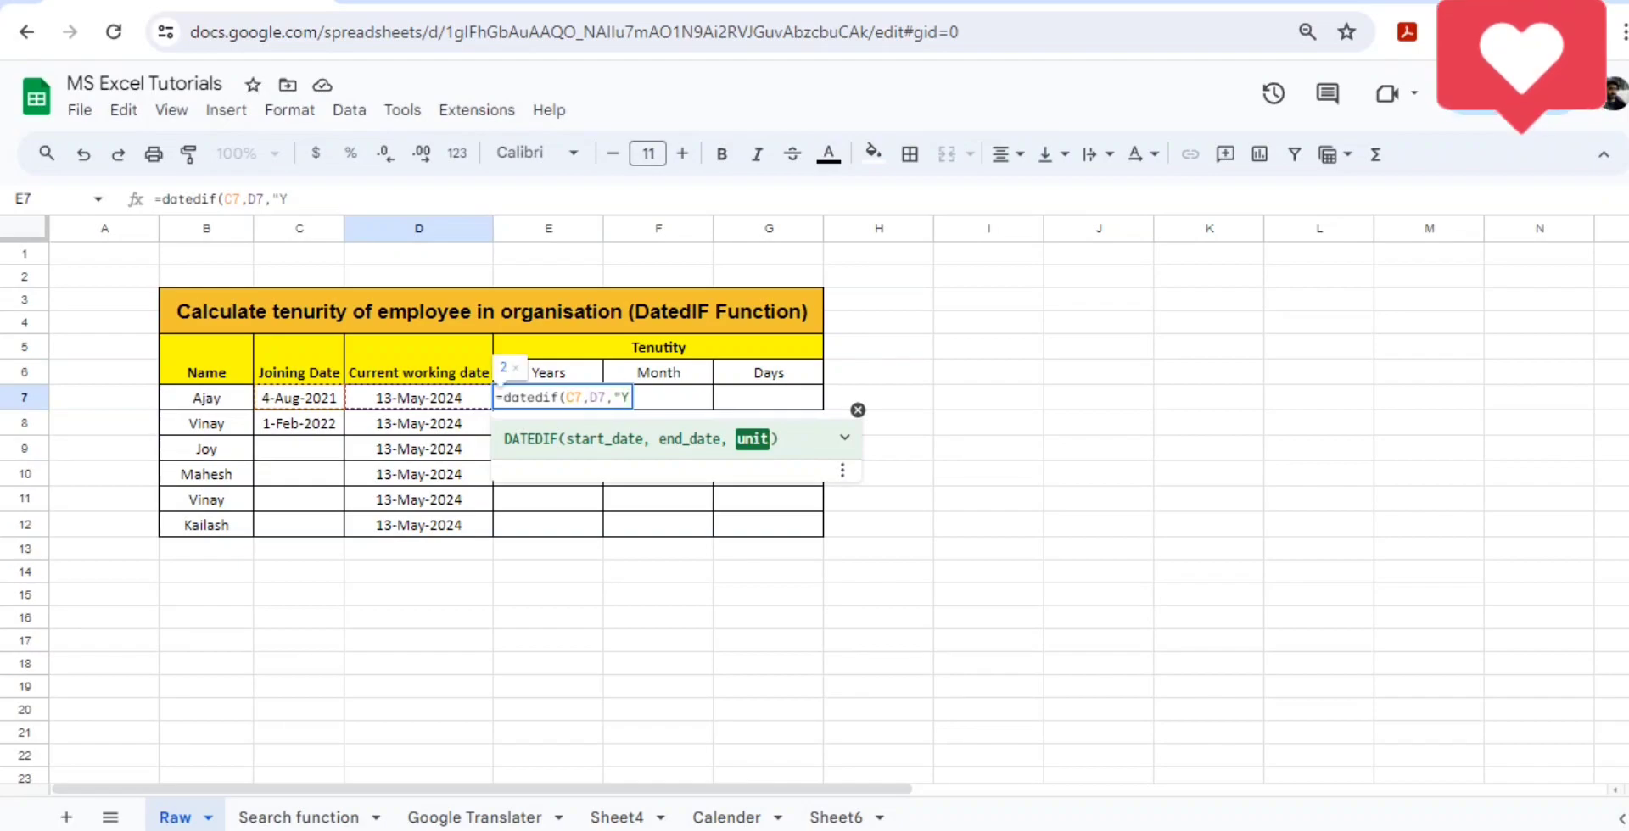
{"action": "type", "text": "\")"}
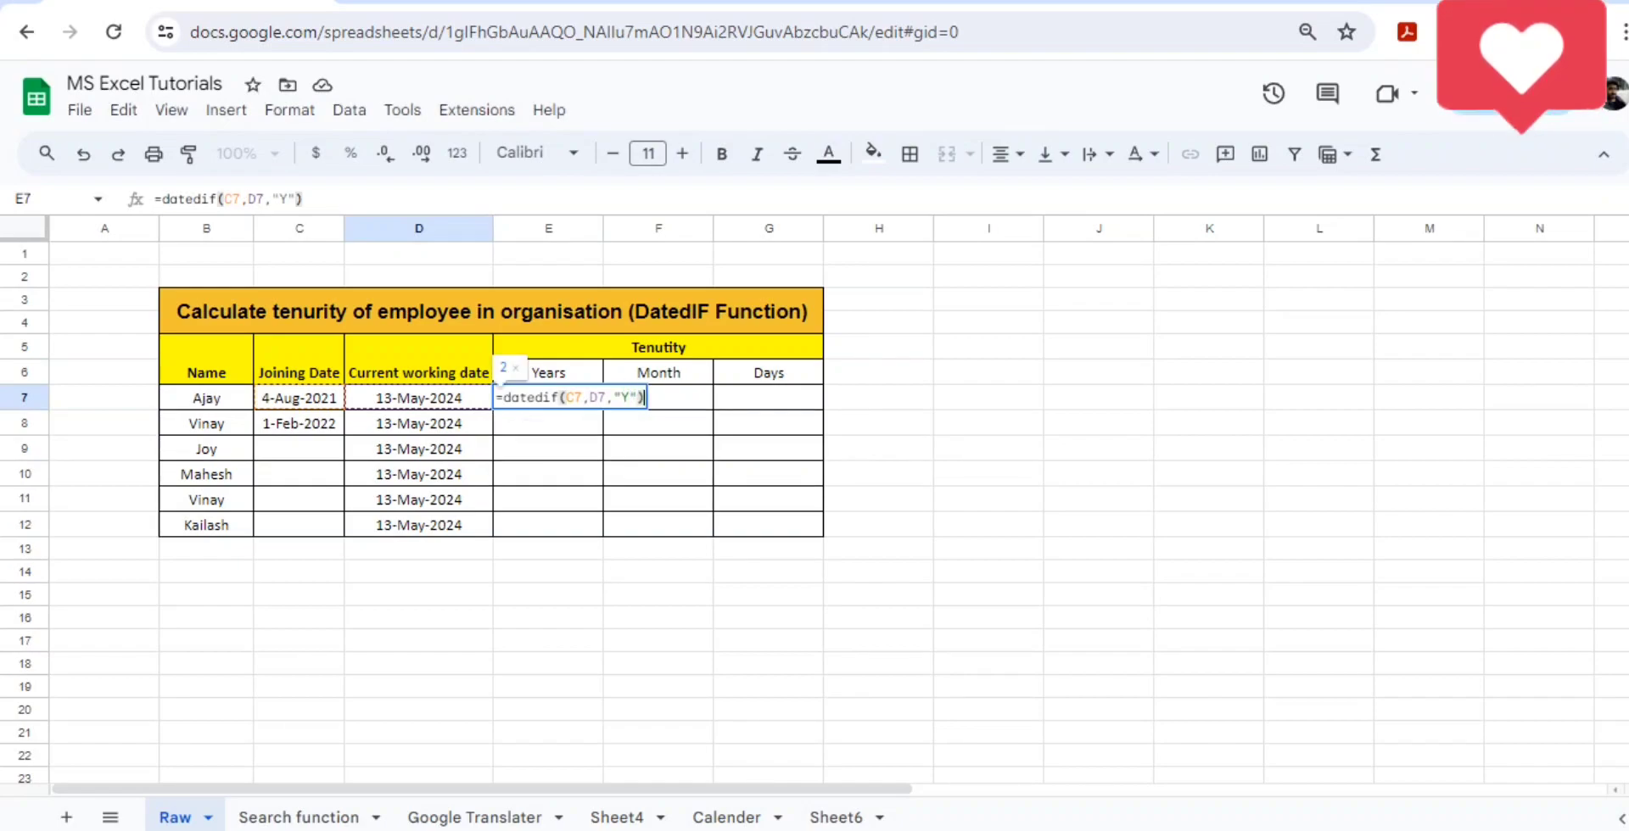
{"action": "key", "text": "Return"}
- Copy the years formula from E7 into E8 for the second employee
{"action": "key", "text": "Up"}
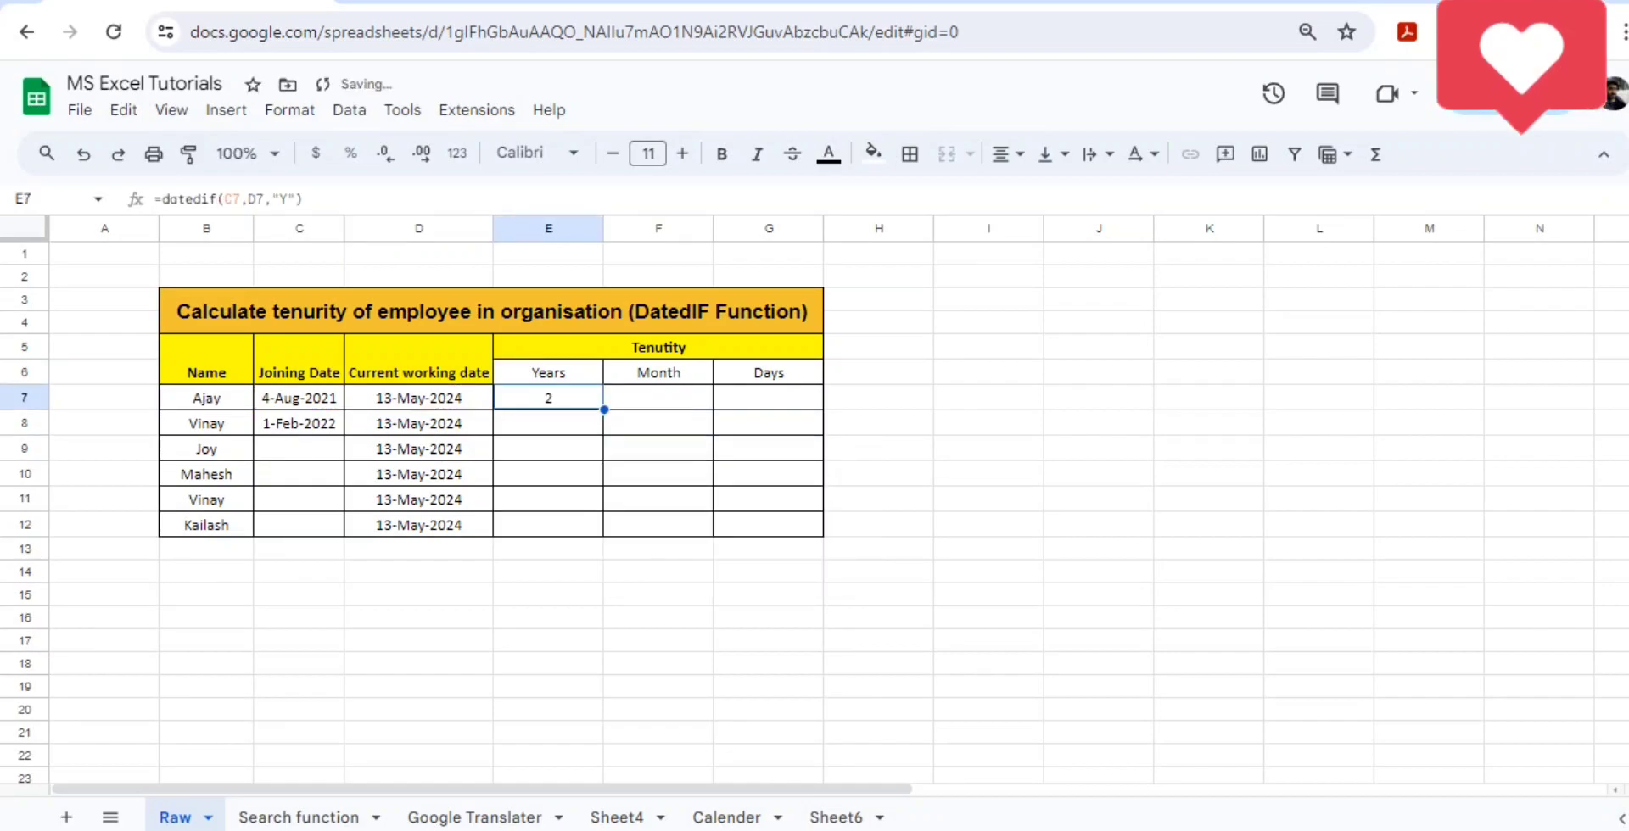
{"action": "key", "text": "ctrl+c"}
{"action": "key", "text": "shift+Down"}
{"action": "key", "text": "shift+Down"}
{"action": "key", "text": "shift+Down"}
{"action": "key", "text": "shift+Down"}
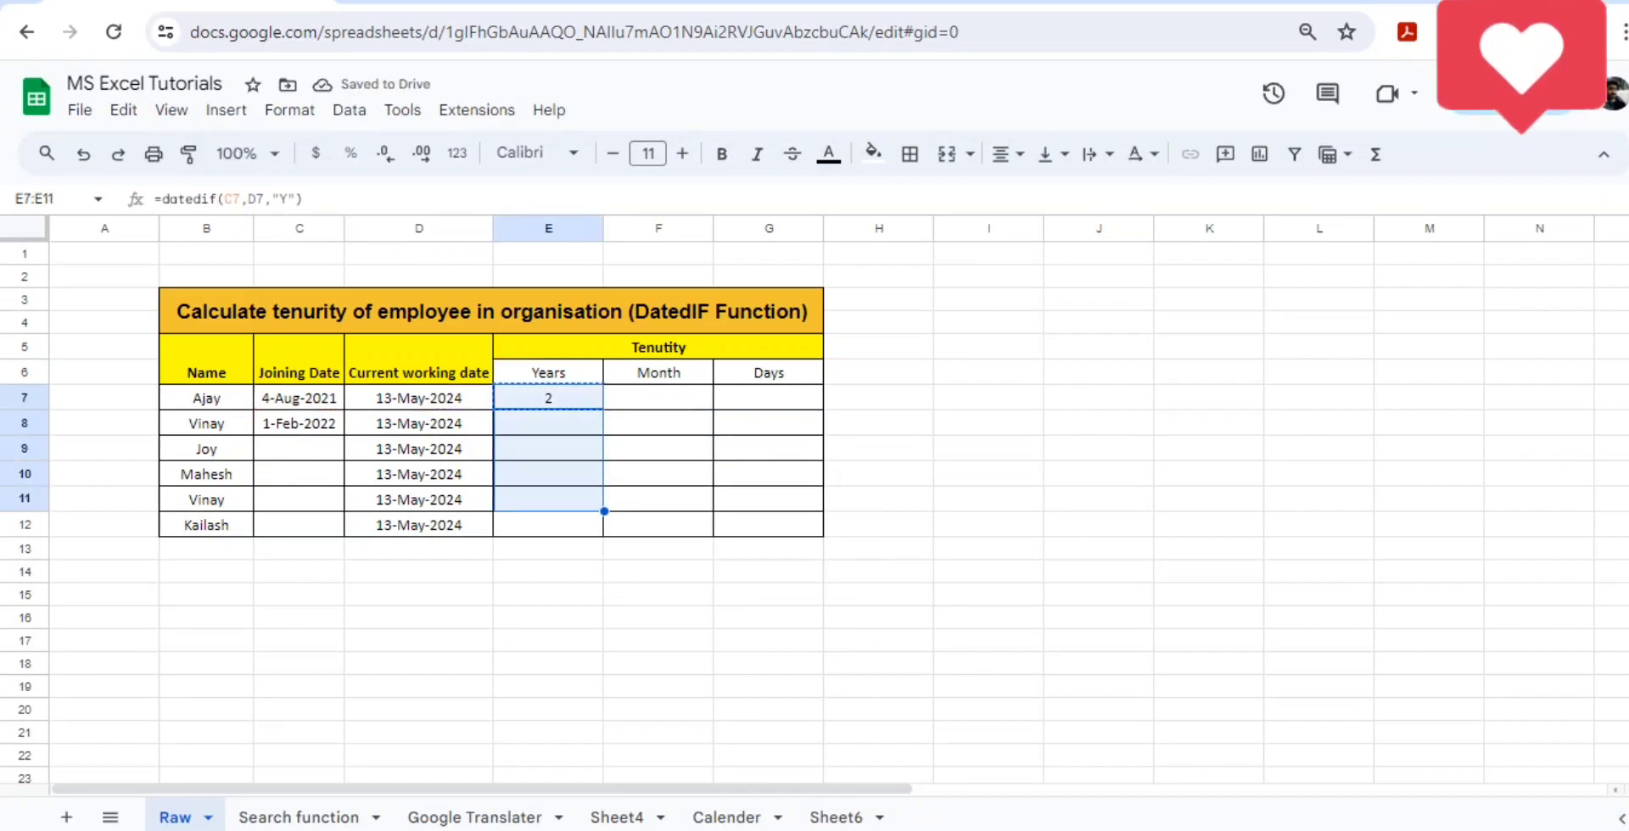
{"action": "key", "text": "ctrl+shift+Down"}
{"action": "key", "text": "Up"}
{"action": "key", "text": "Down"}
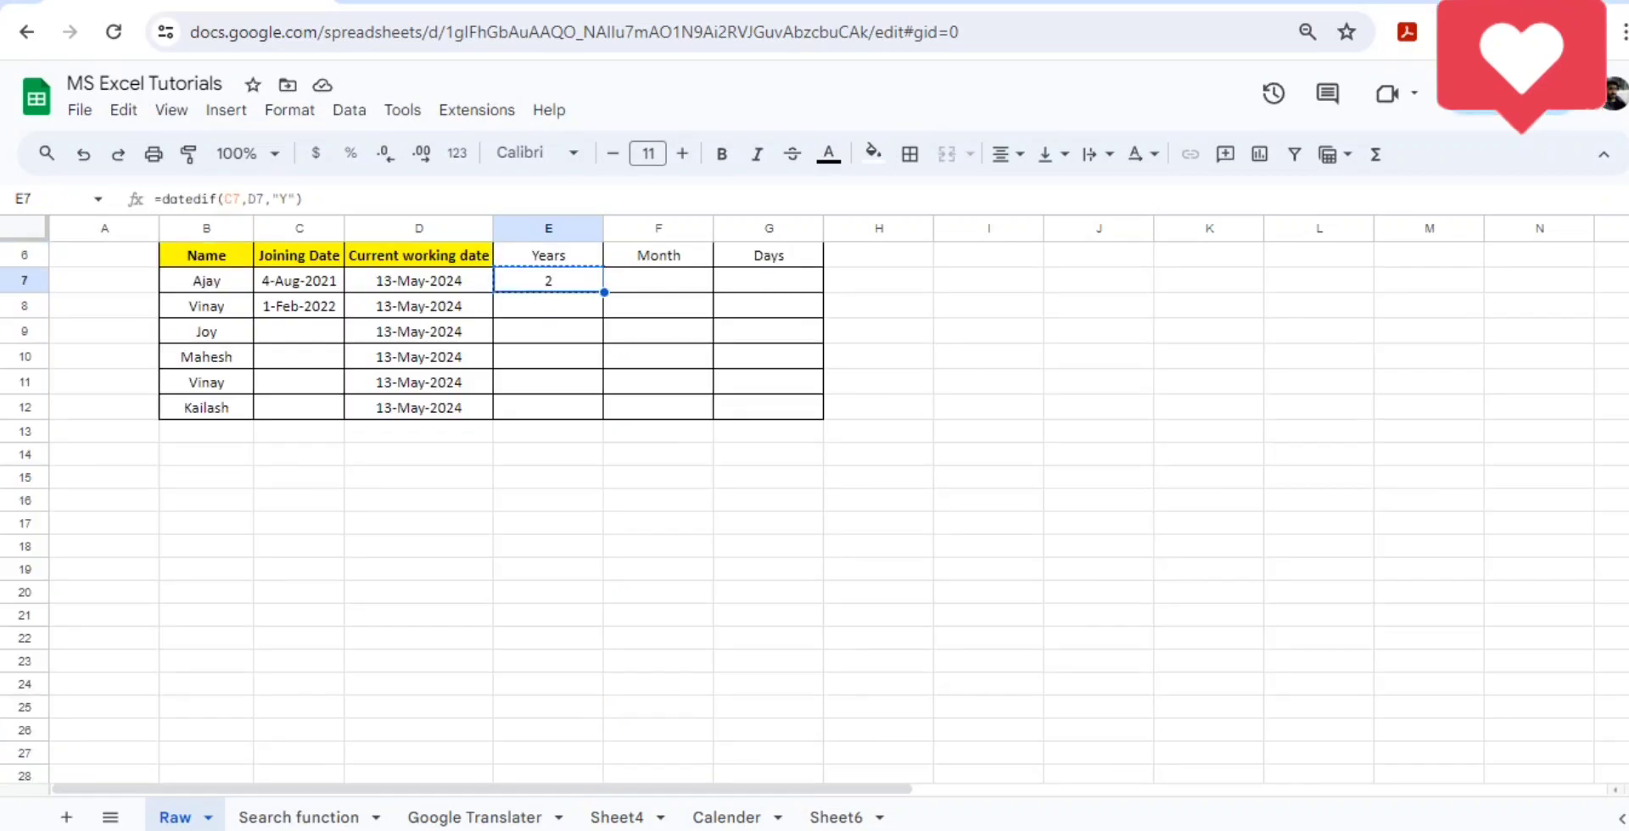
{"action": "key", "text": "Down"}
{"action": "key", "text": "ctrl+v"}
- Change the year of the joining date in C8 to 2002
{"action": "key", "text": "Left"}
{"action": "key", "text": "Left"}
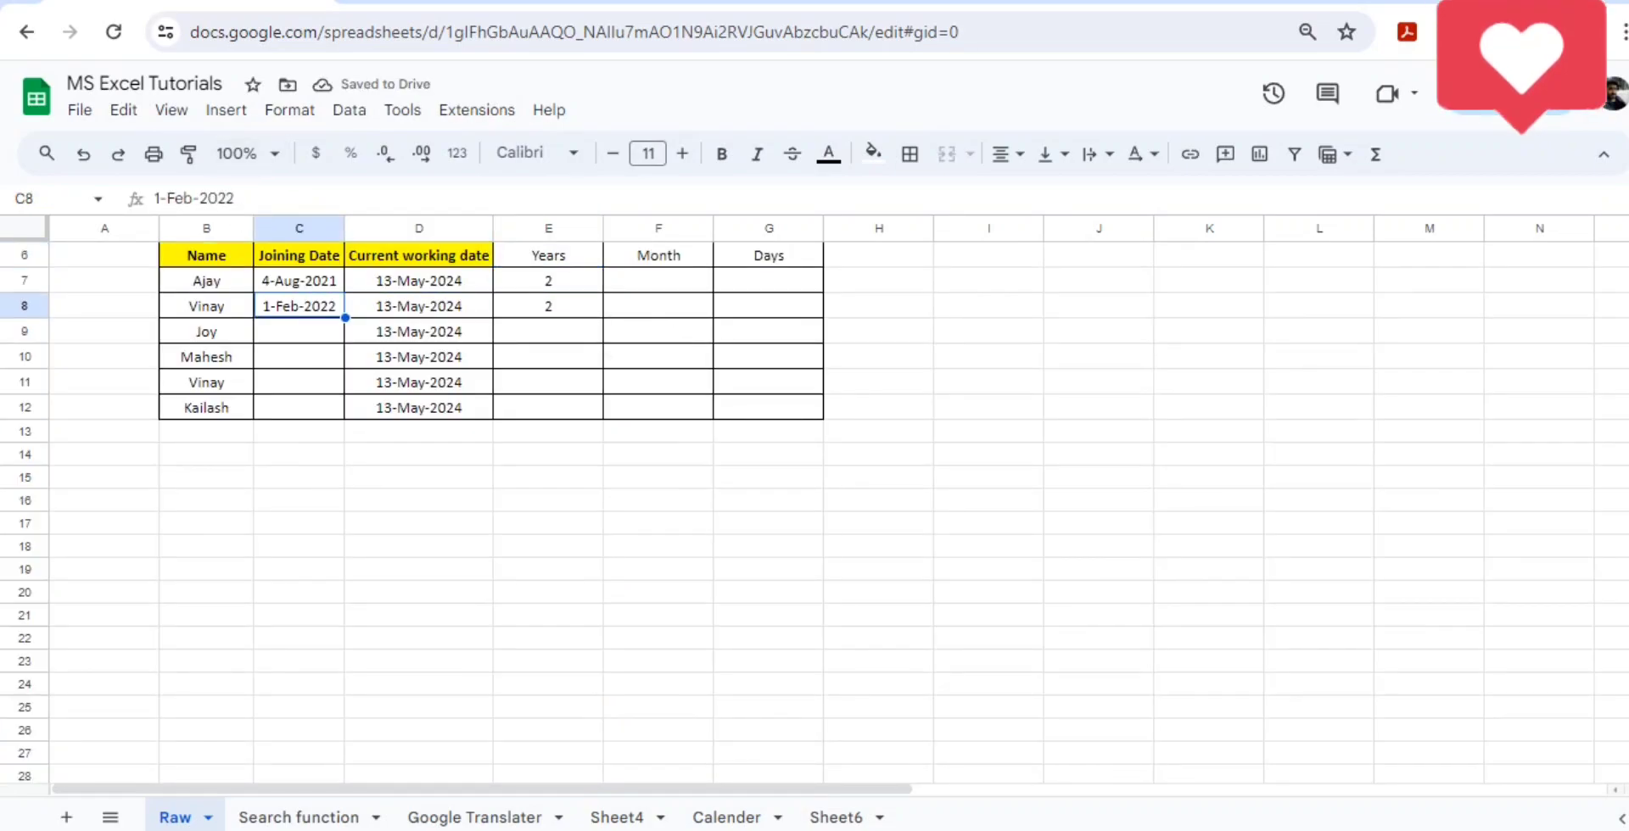
{"action": "key", "text": "F2"}
{"action": "key", "text": "BackSpace"}
{"action": "key", "text": "BackSpace"}
{"action": "type", "text": "02"}
{"action": "key", "text": "Tab"}
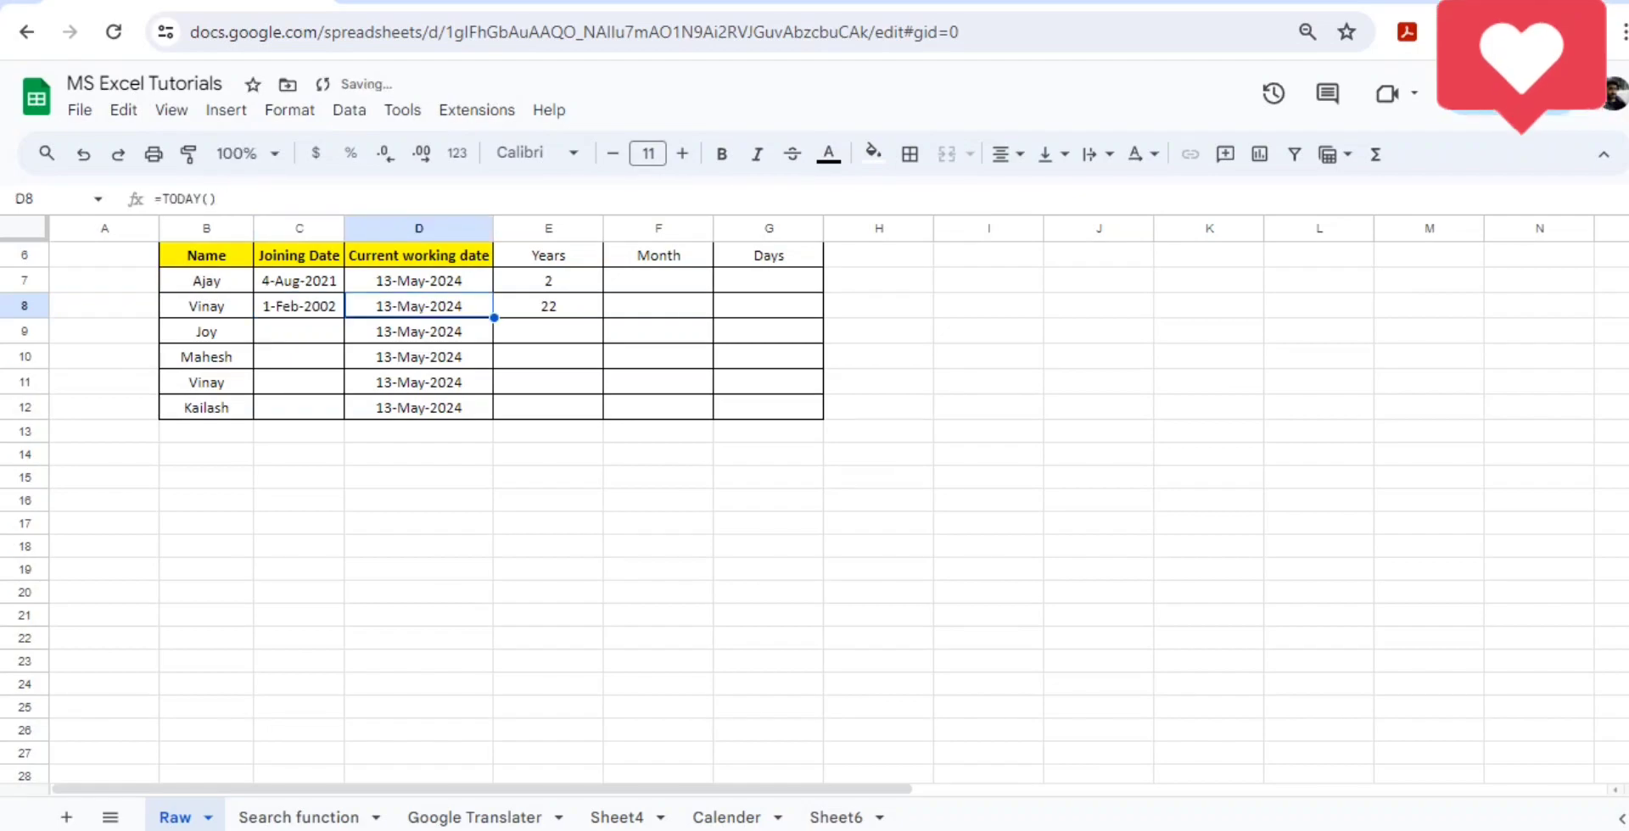
- Review the second employee's name, joining date, current working date and tenure in years in row 8
{"action": "key", "text": "Right"}
{"action": "key", "text": "Left"}
{"action": "key", "text": "Left"}
{"action": "key", "text": "Left"}
{"action": "key", "text": "shift+Right"}
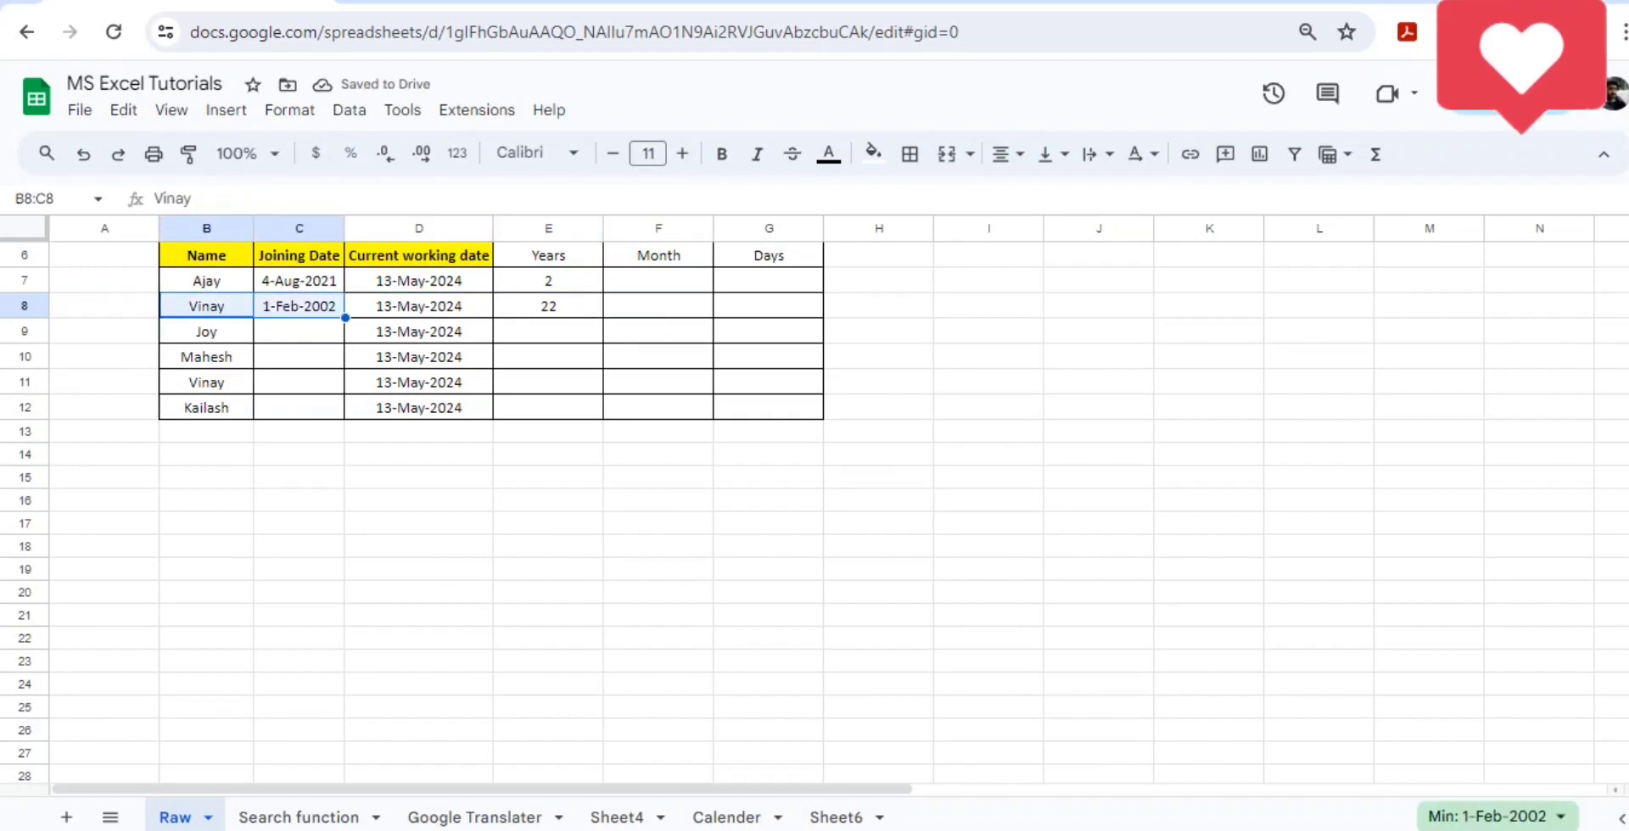
{"action": "key", "text": "shift+Left"}
{"action": "key", "text": "Right"}
- Enter the formula =datedif(C7,D7,"M") in F7 to calculate the first employee's tenure in months
{"action": "key", "text": "Right"}
{"action": "key", "text": "Right"}
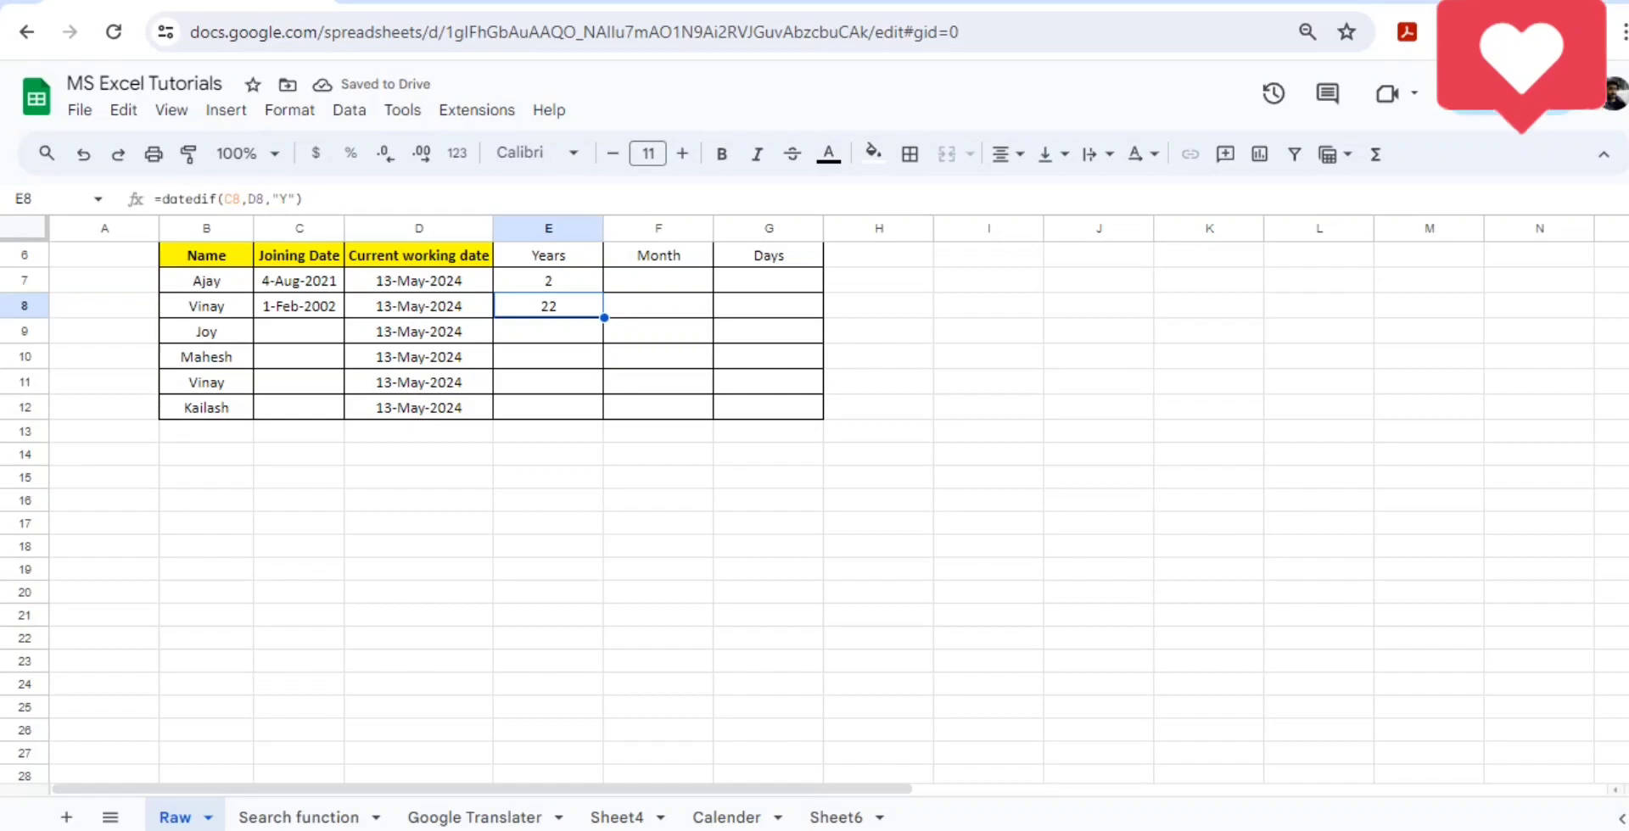
{"action": "key", "text": "Up"}
{"action": "key", "text": "Right"}
{"action": "key", "text": "Left"}
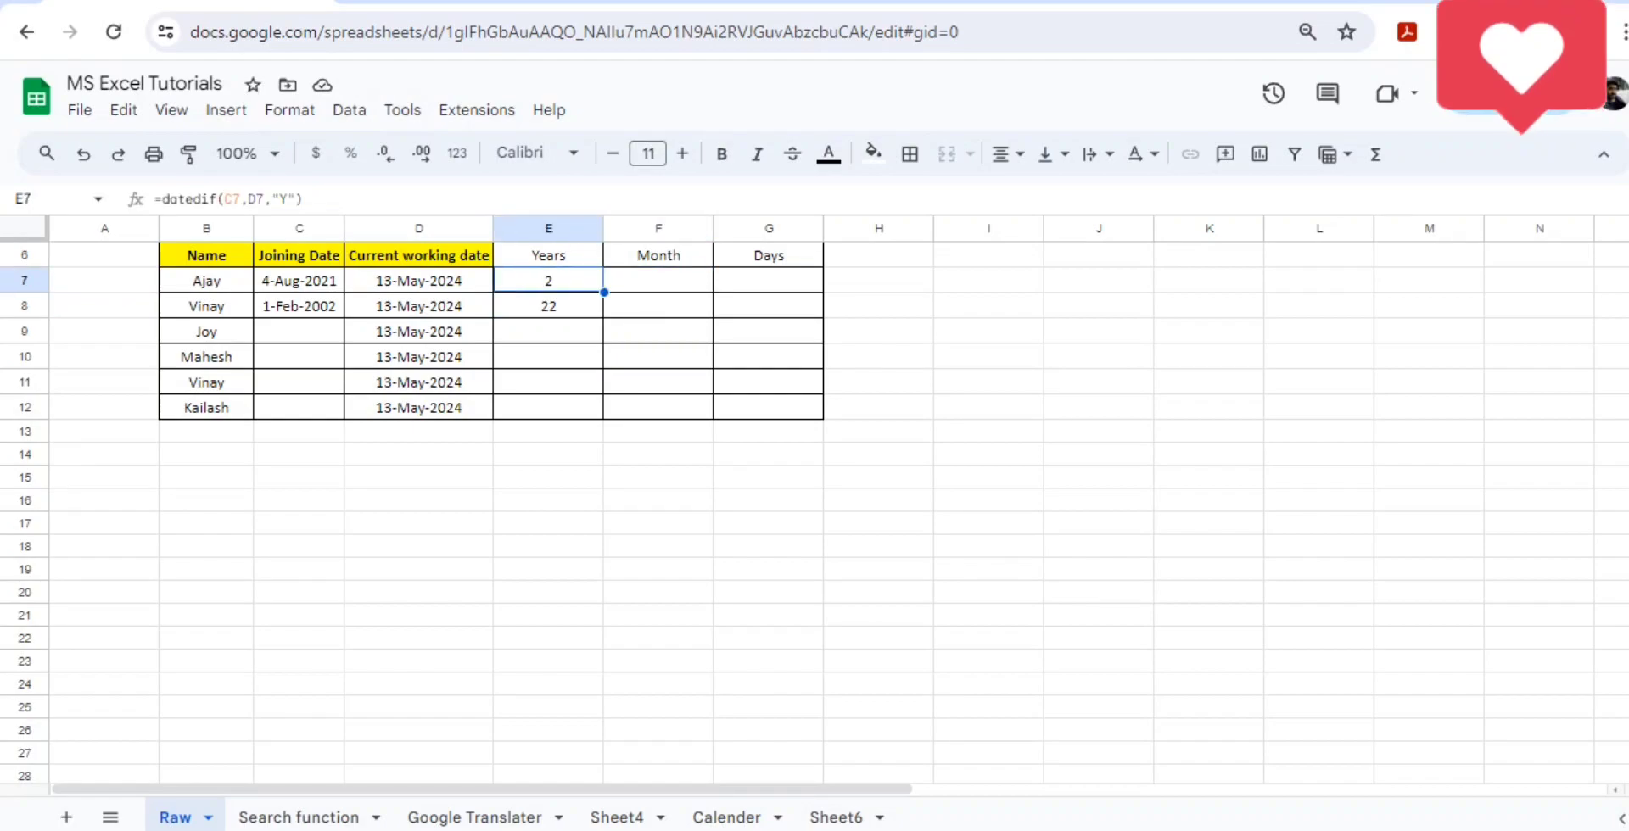
{"action": "key", "text": "Right"}
{"action": "type", "text": "=d"}
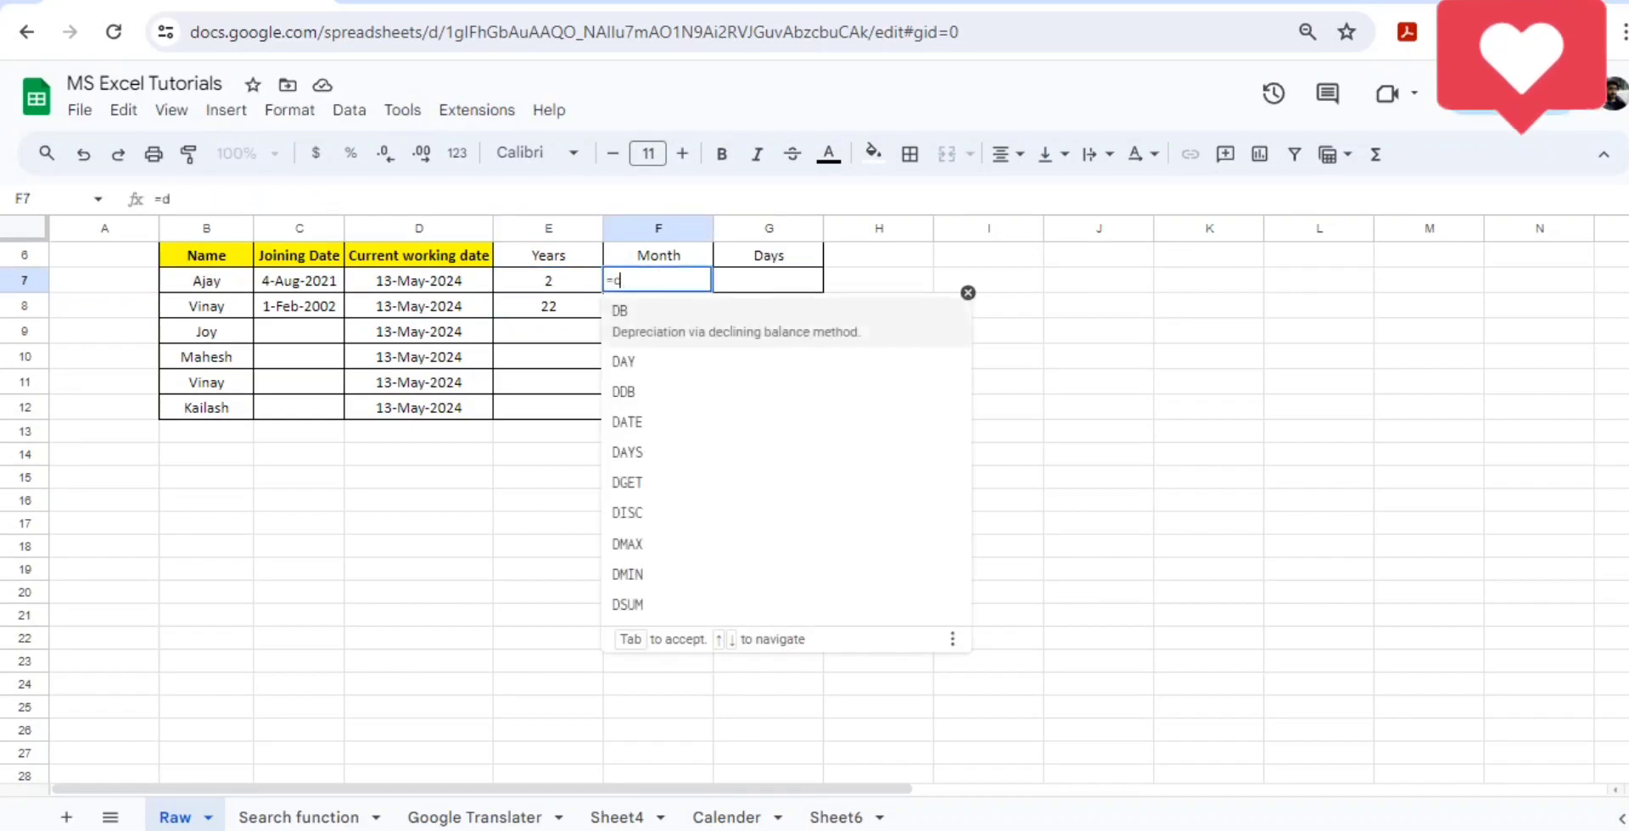
{"action": "type", "text": "atedif("}
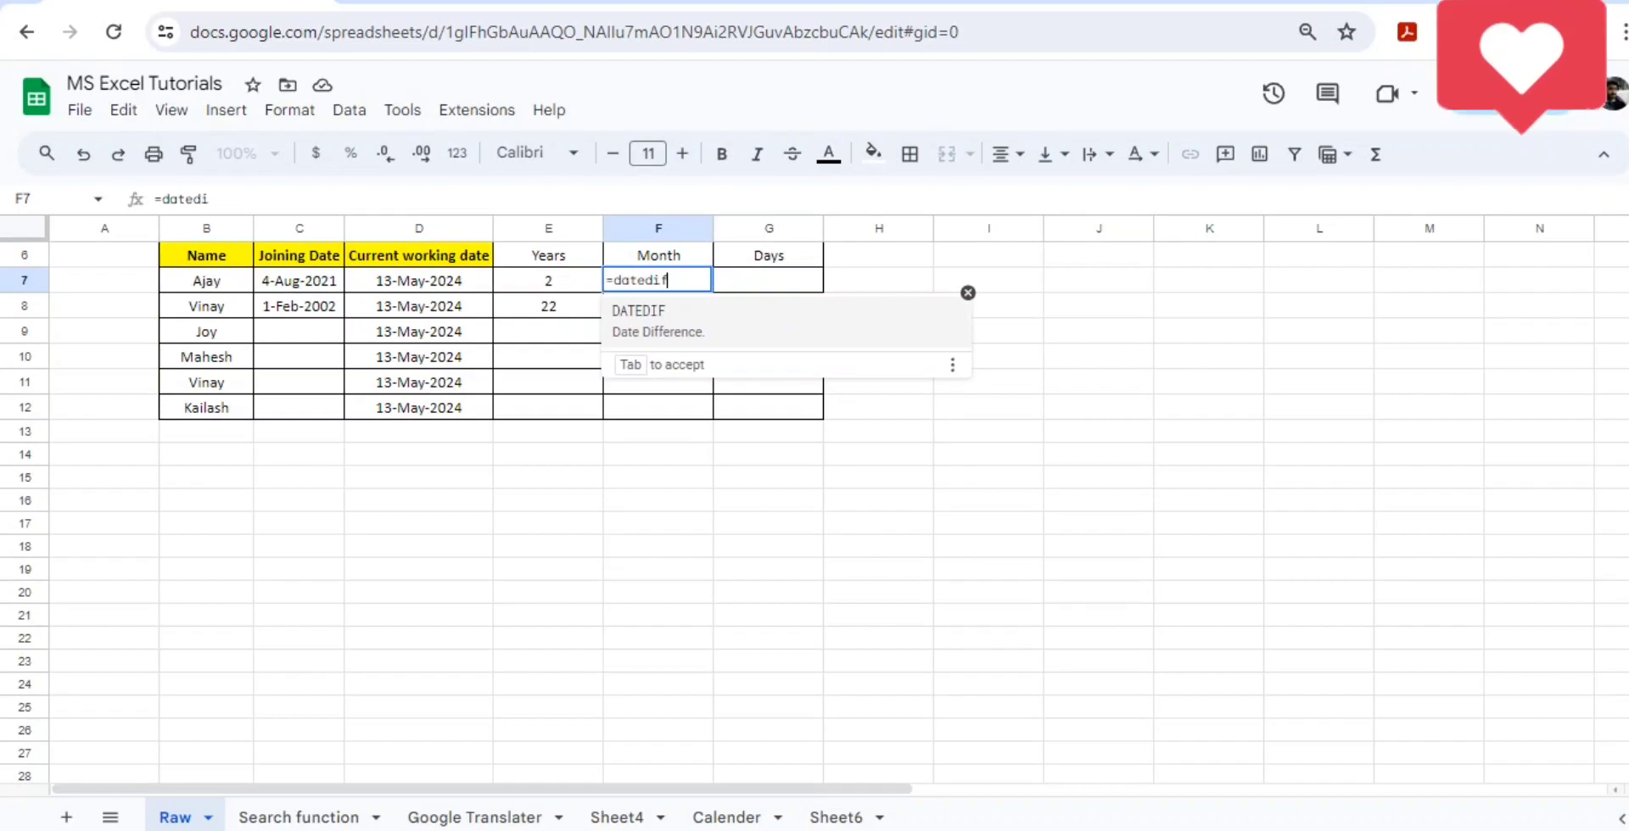
{"action": "key", "text": "Left"}
{"action": "key", "text": "Left"}
{"action": "key", "text": "Left"}
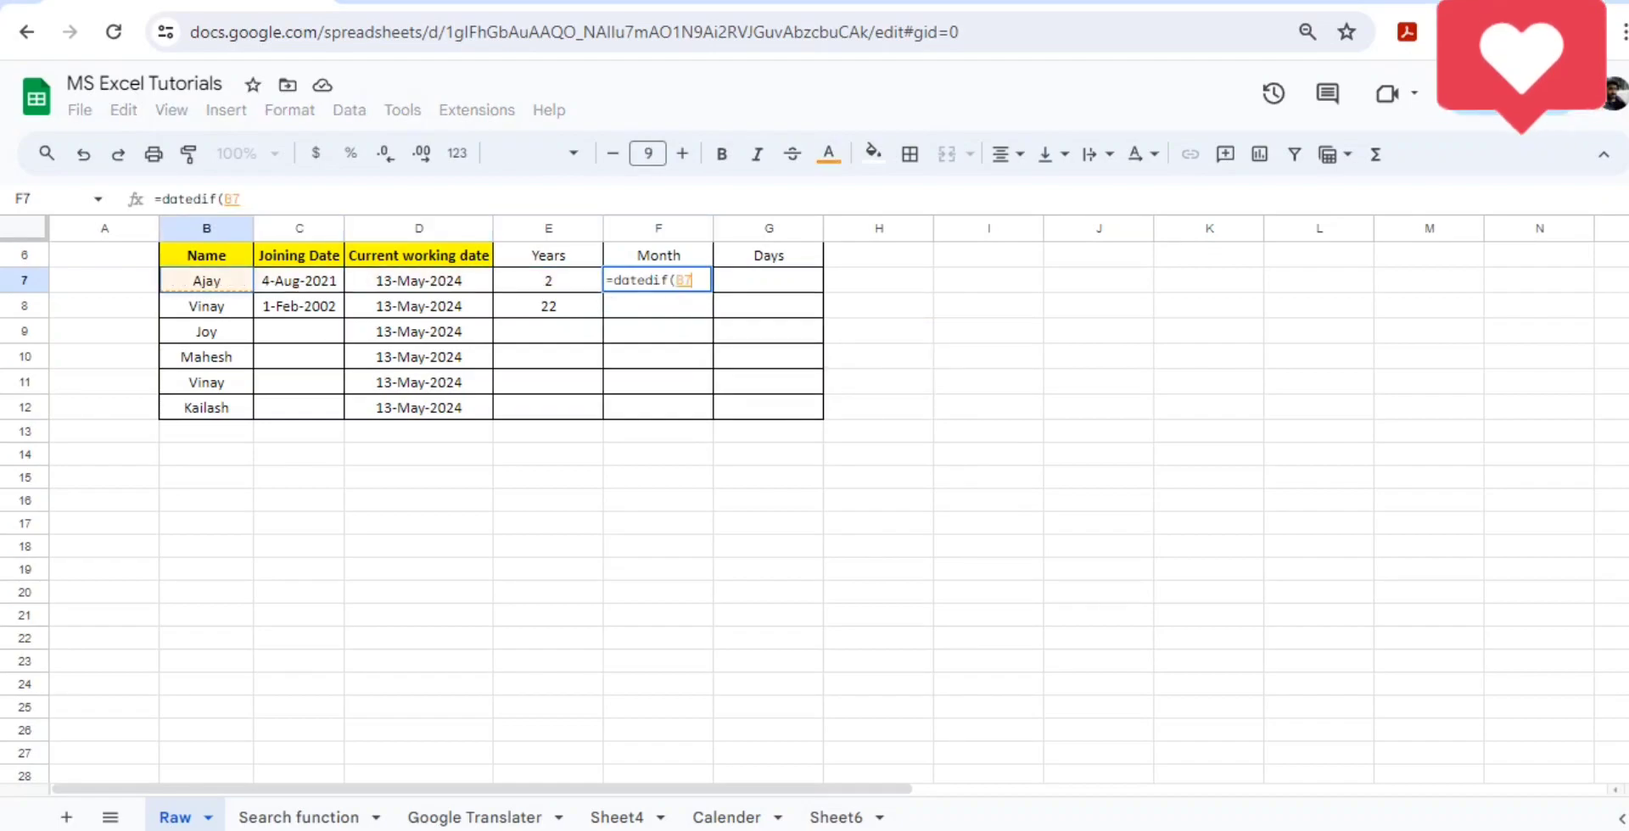
{"action": "type", "text": ","}
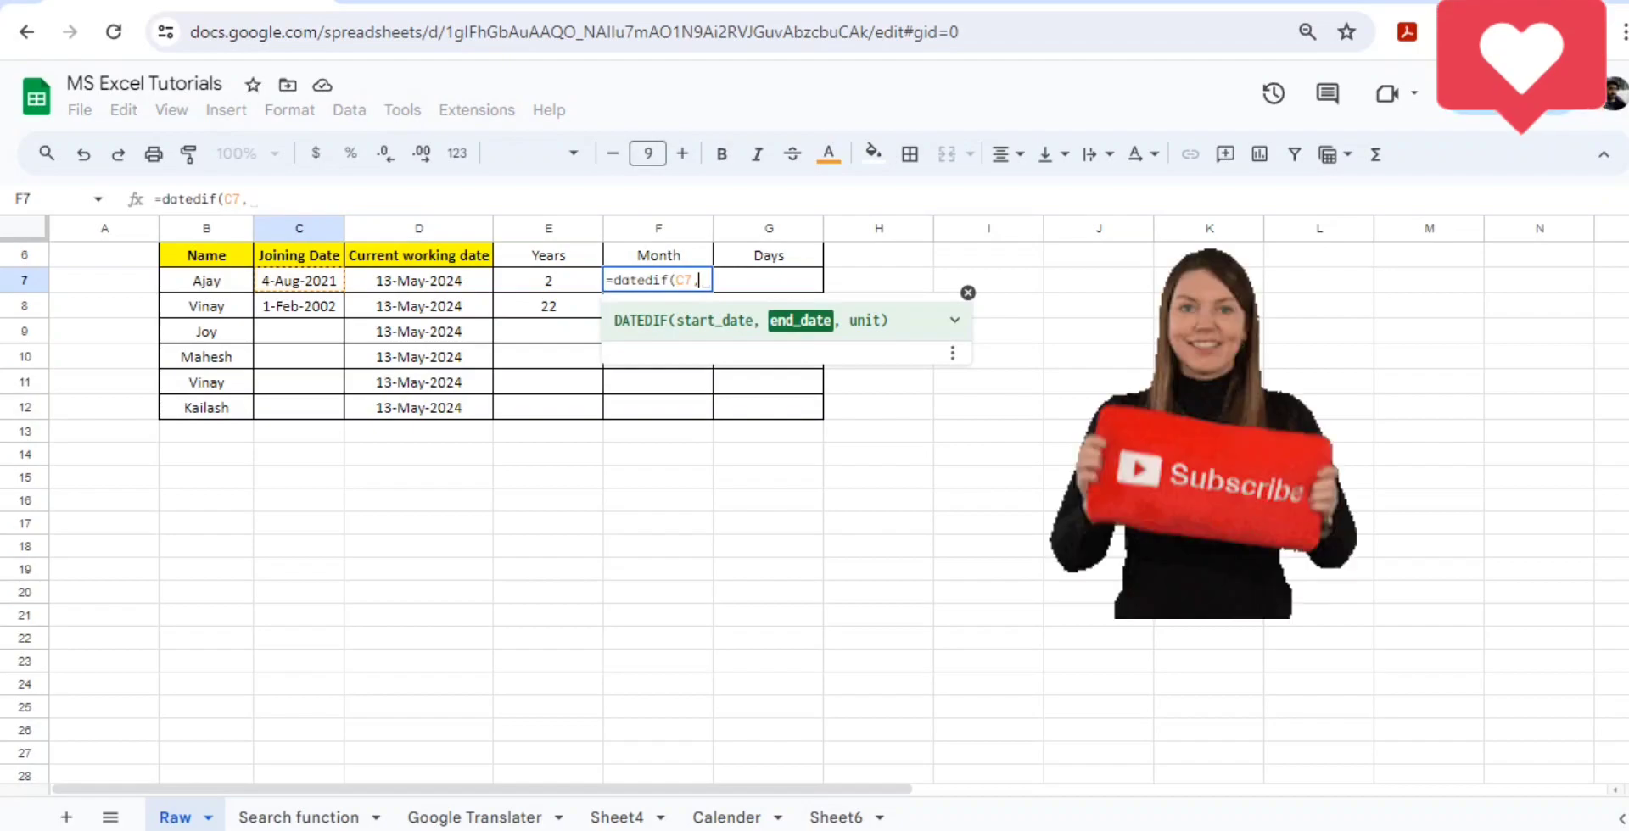
{"action": "key", "text": "Left"}
{"action": "key", "text": "Left"}
{"action": "type", "text": ",\"M"}
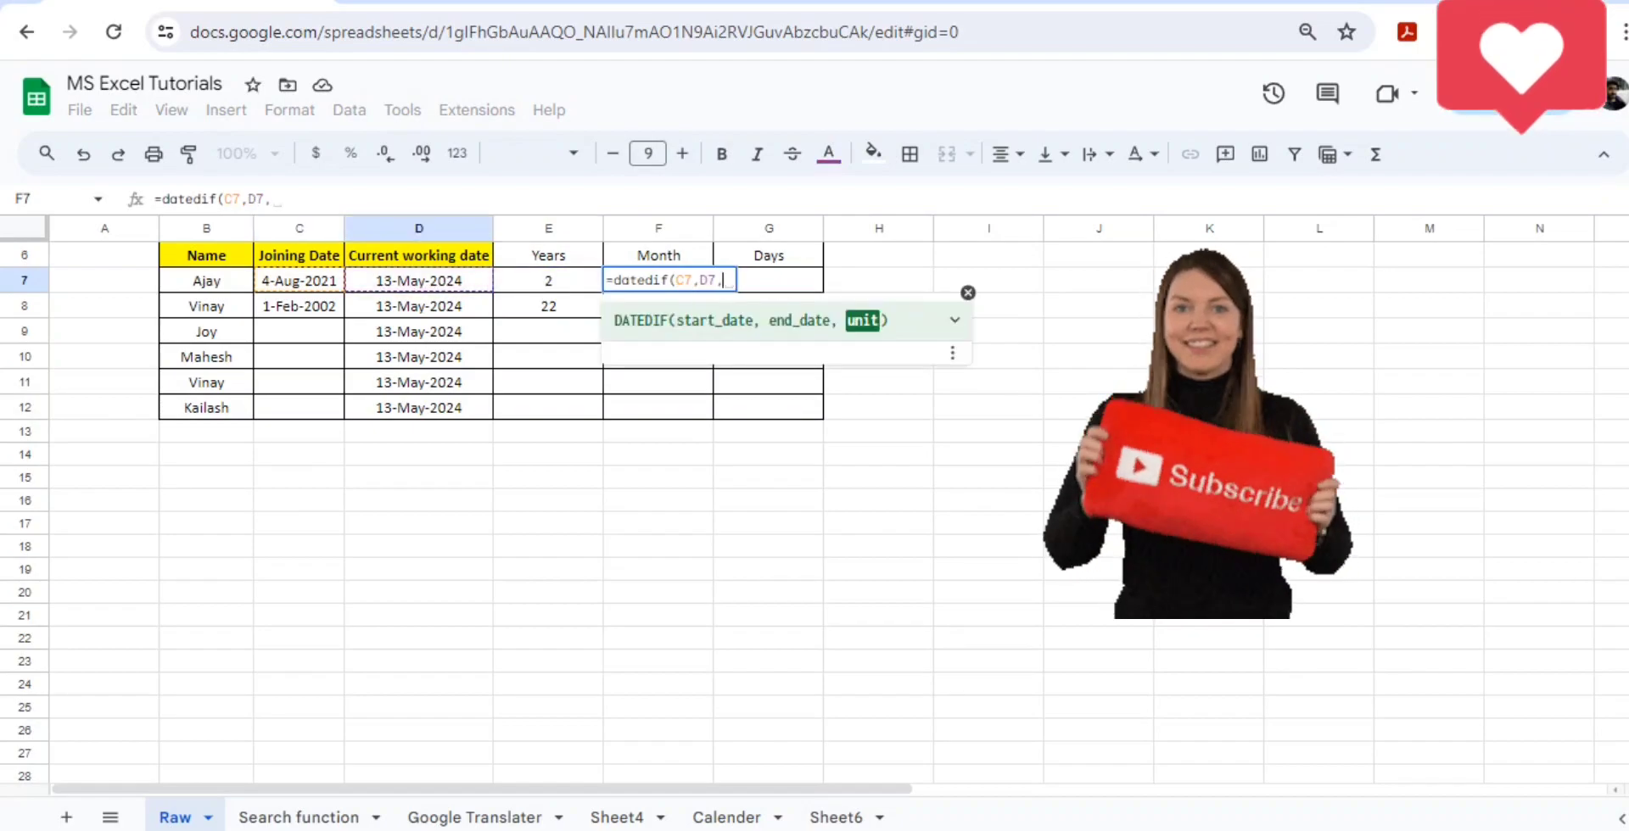
{"action": "type", "text": "\")"}
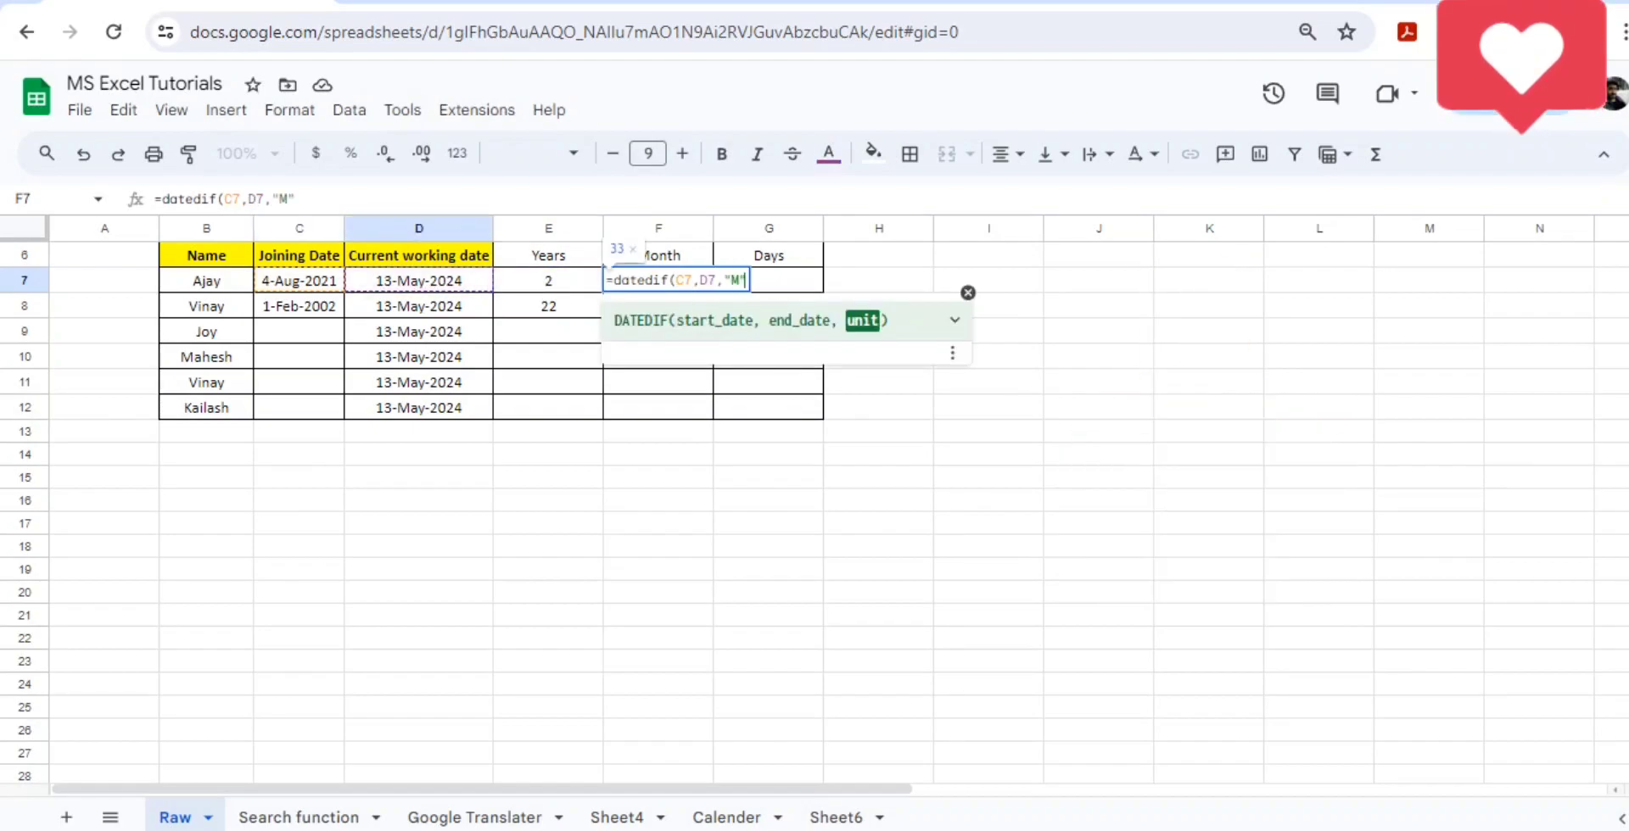
{"action": "key", "text": "Return"}
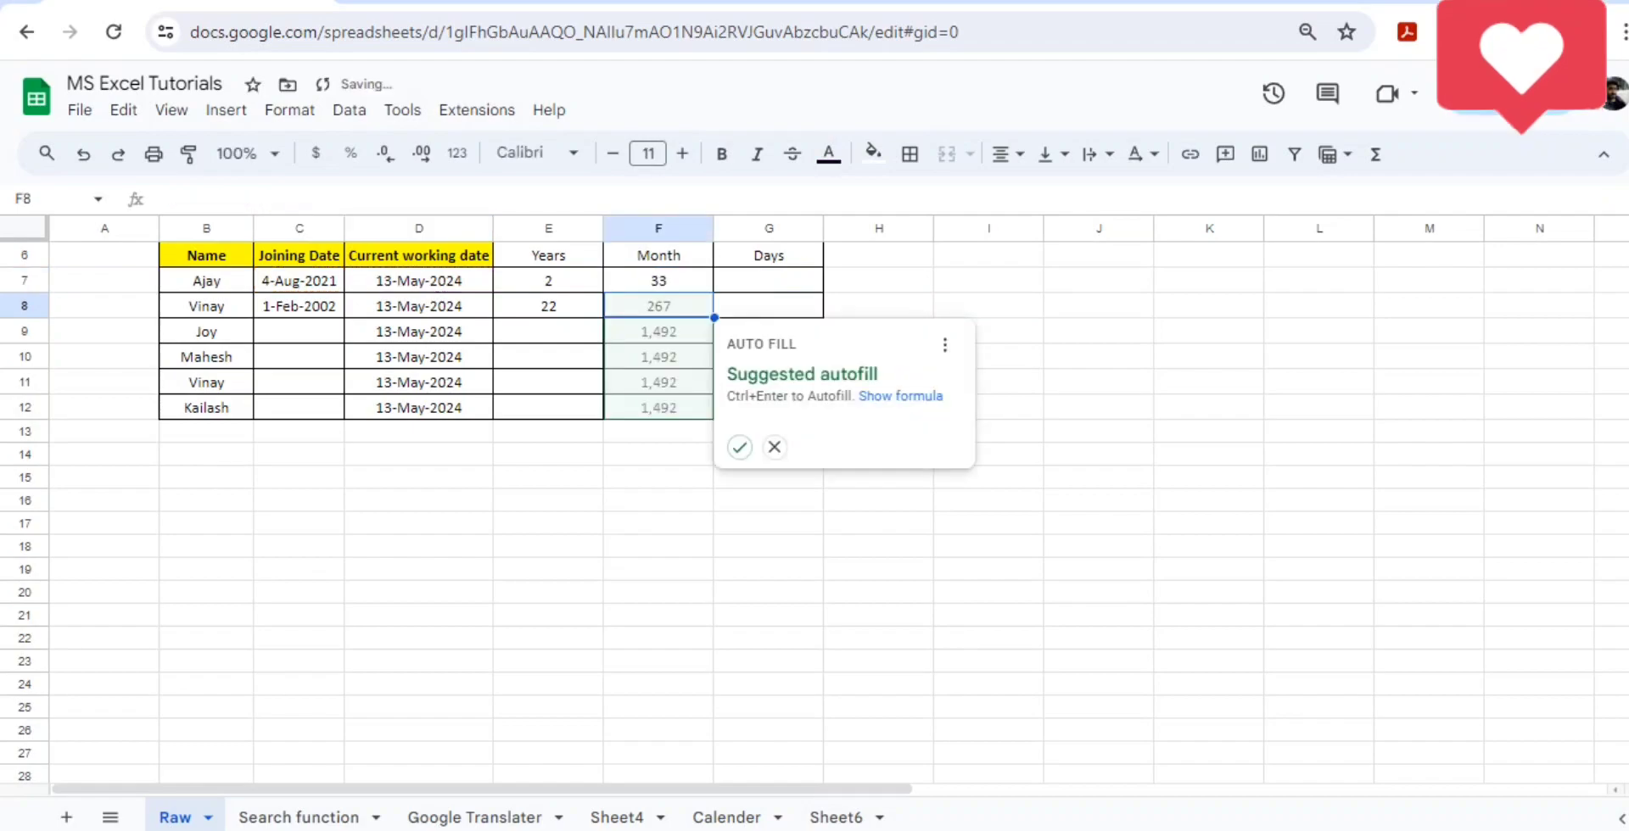
- Copy the months formula from F7 into F8 for the second employee
{"action": "key", "text": "Up"}
{"action": "key", "text": "ctrl+c"}
{"action": "key", "text": "Down"}
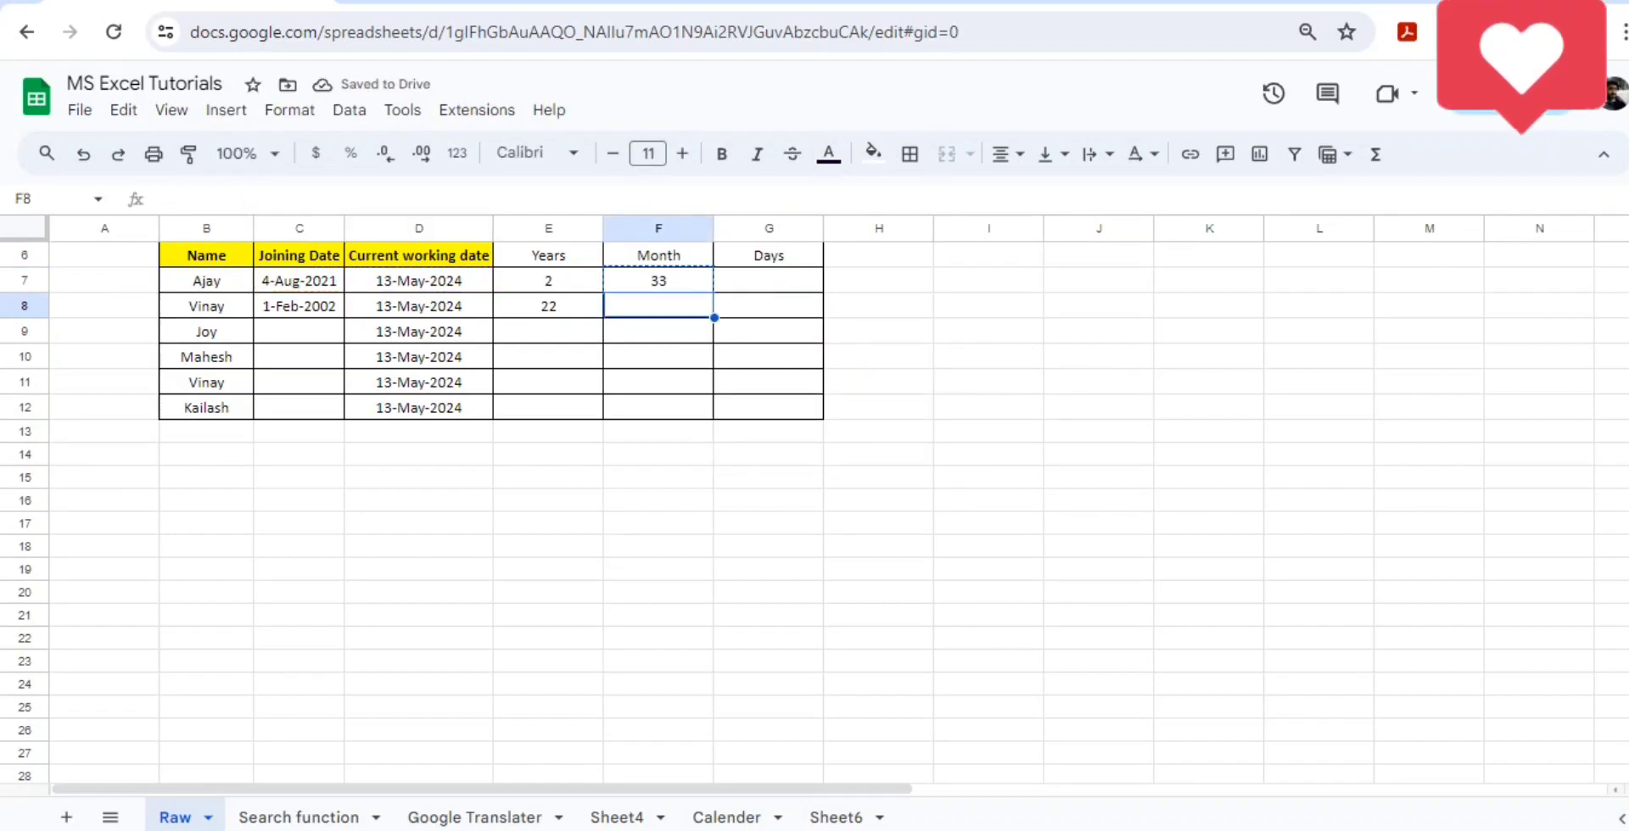
{"action": "key", "text": "ctrl+v"}
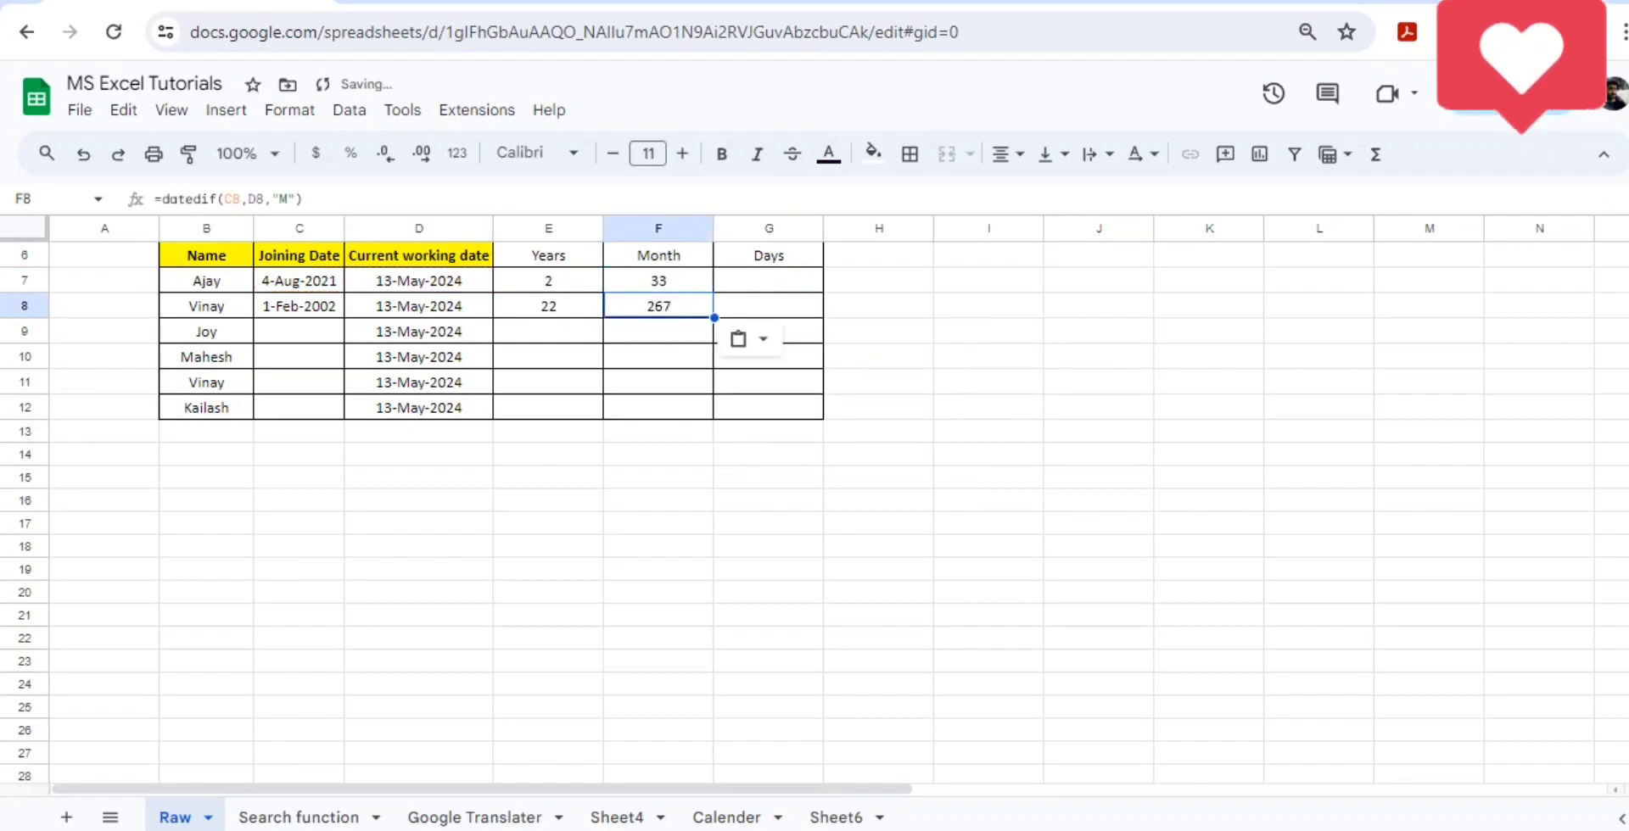
- Enter a DATEDIF formula in G7 using C7 and D7 to calculate the first employee's tenure in days
{"action": "key", "text": "Up"}
{"action": "key", "text": "Right"}
{"action": "type", "text": "=date"}
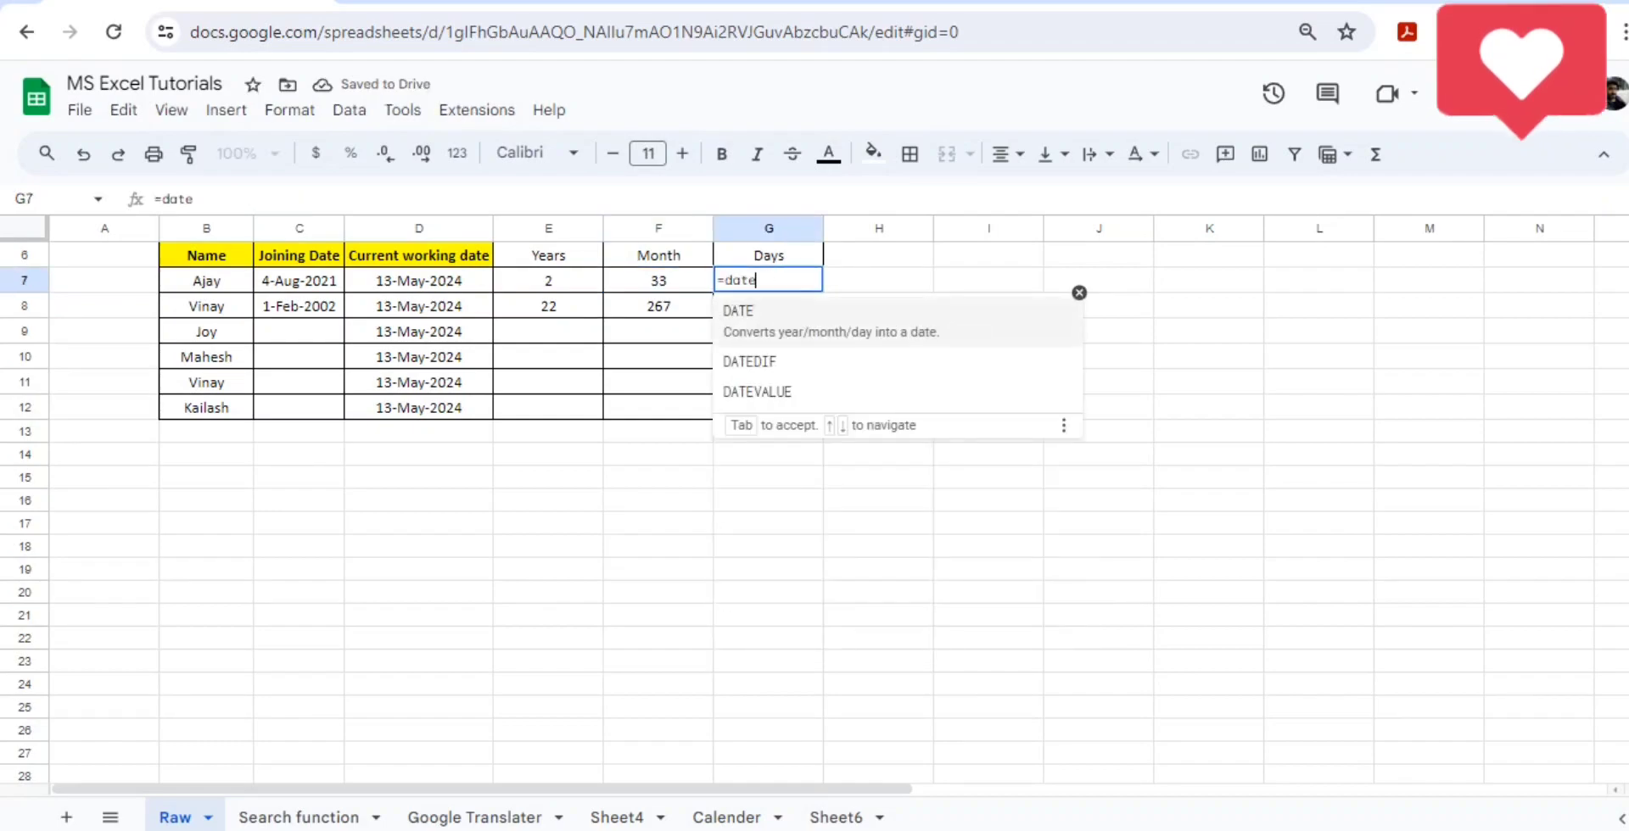
{"action": "key", "text": "Down"}
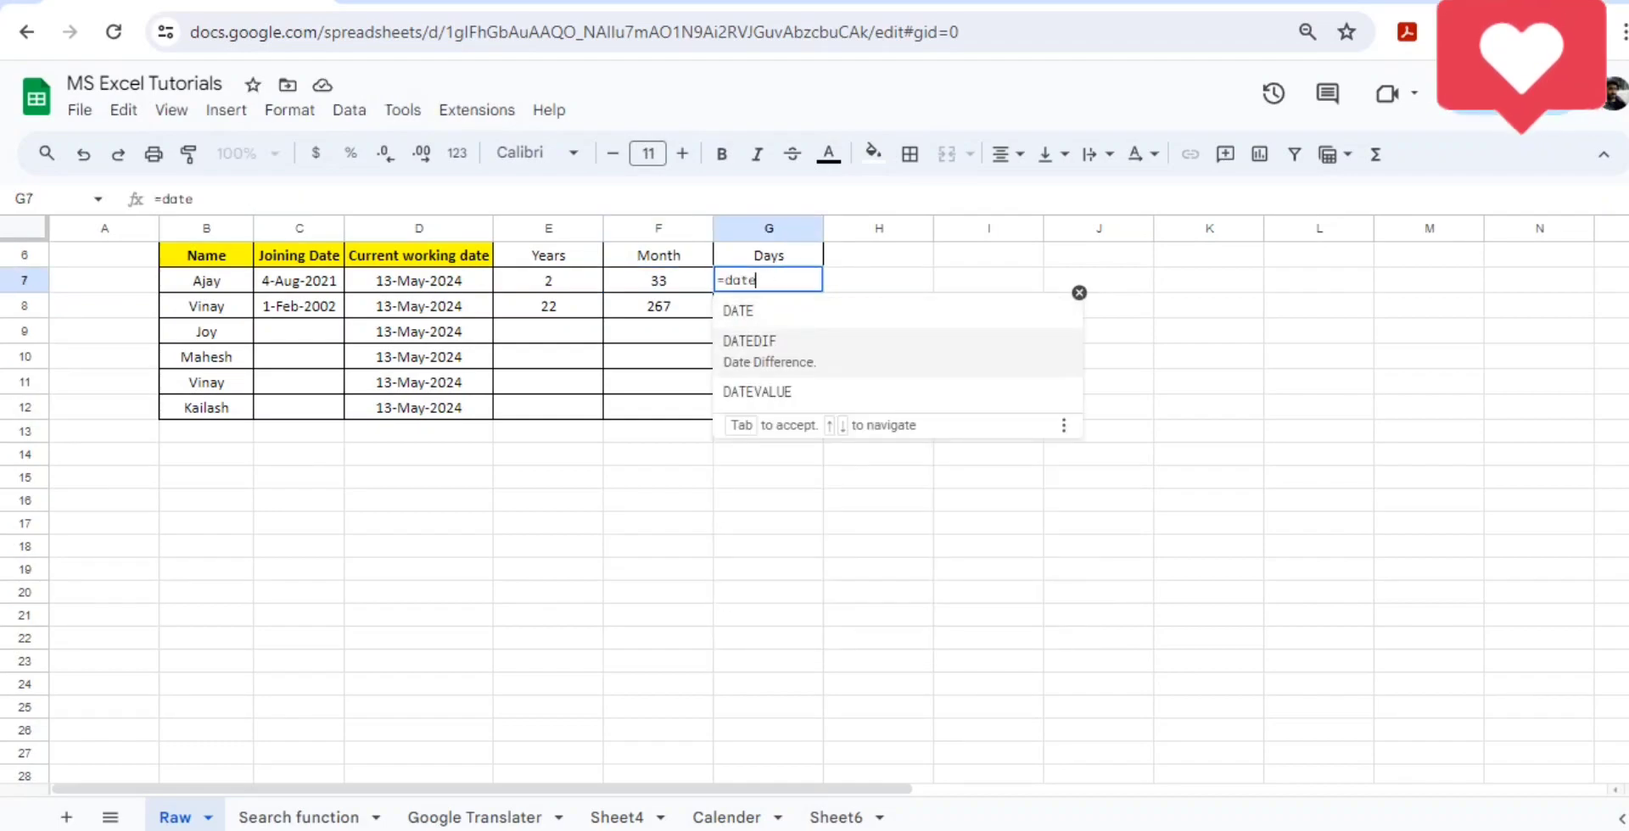
{"action": "key", "text": "Tab"}
{"action": "key", "text": "Left"}
{"action": "key", "text": "Left"}
{"action": "key", "text": "Left"}
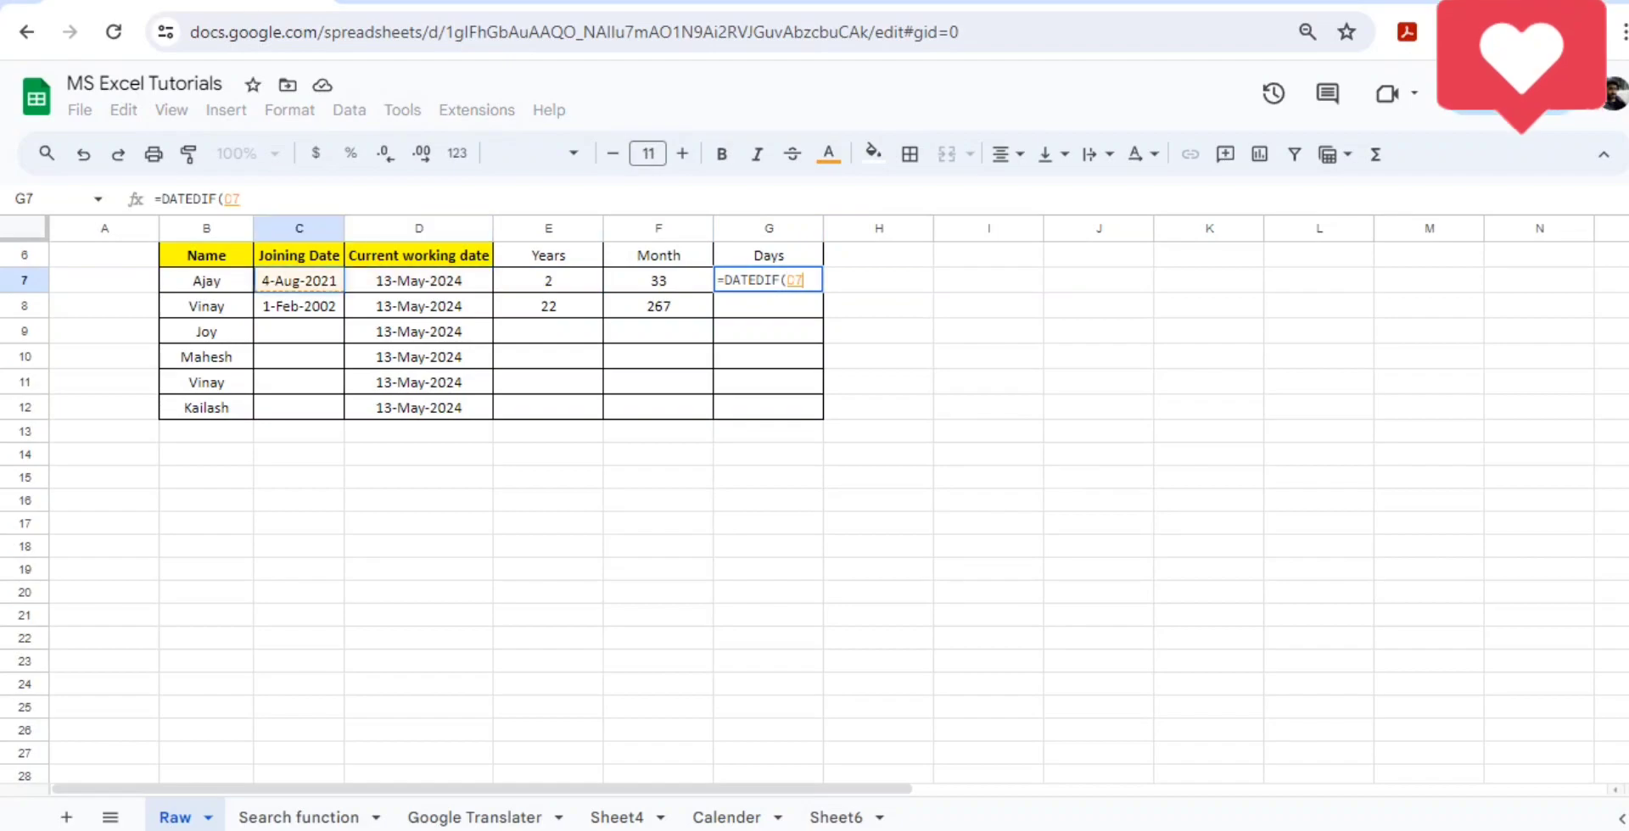
{"action": "type", "text": ","}
{"action": "key", "text": "Left"}
{"action": "key", "text": "Left"}
{"action": "key", "text": "Left"}
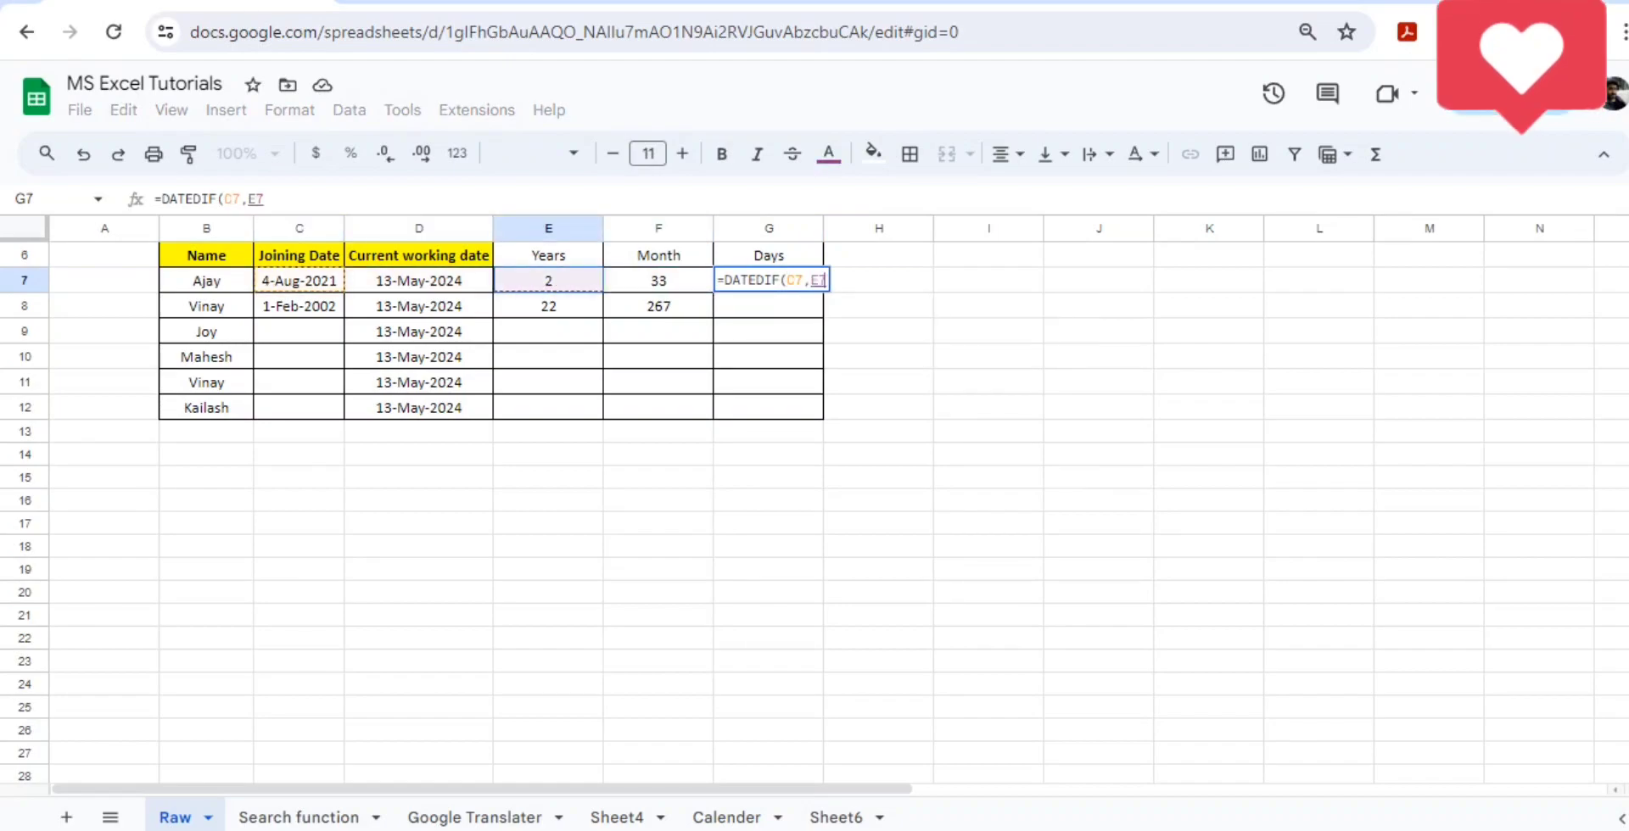
{"action": "type", "text": ",\"{"}
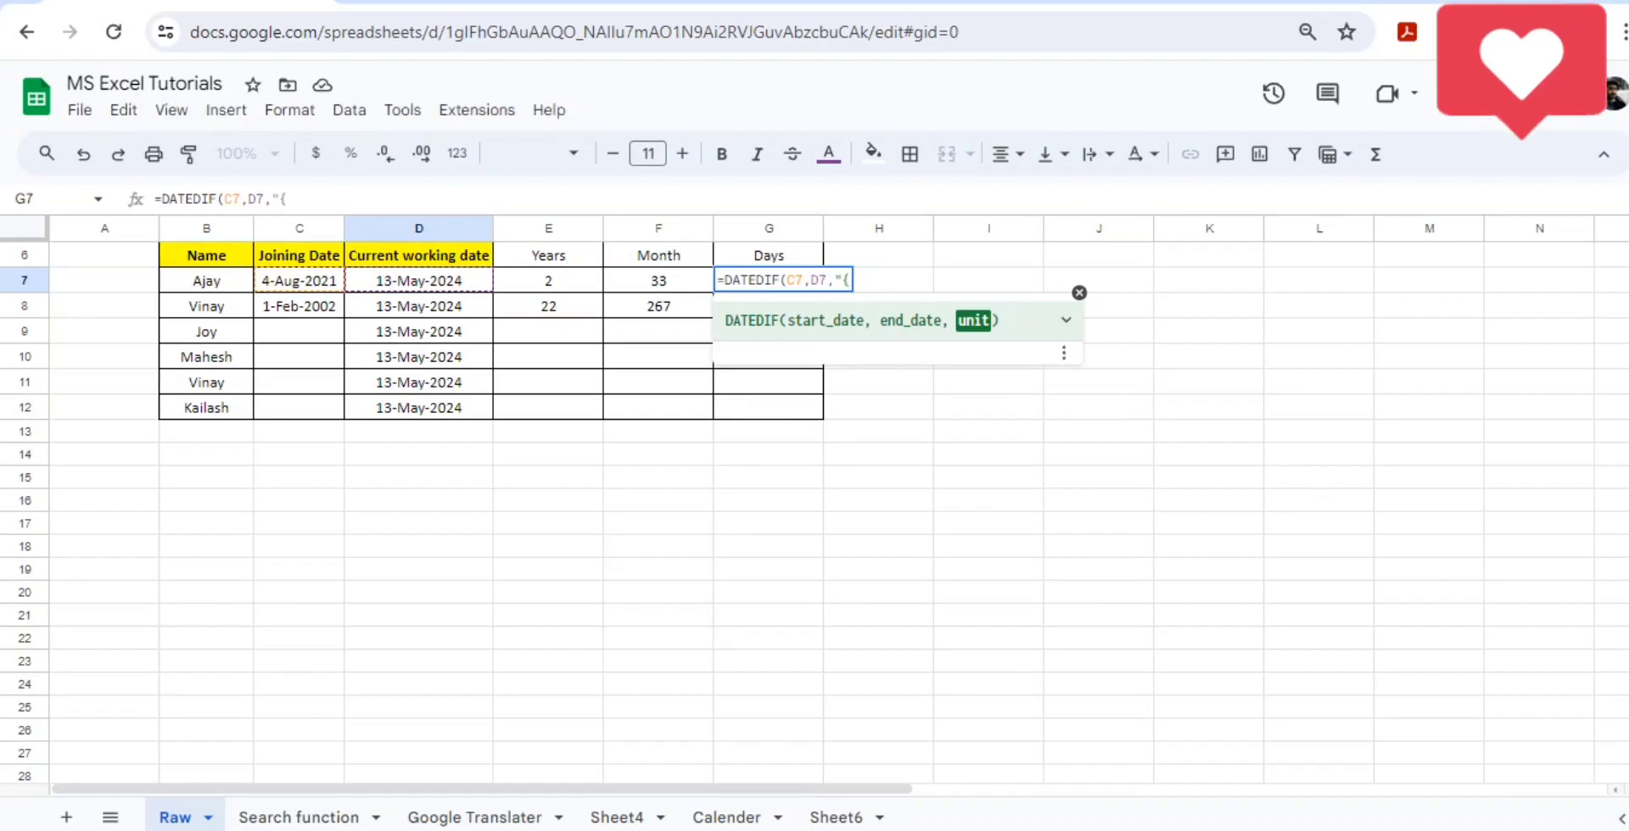
{"action": "key", "text": "BackSpace"}
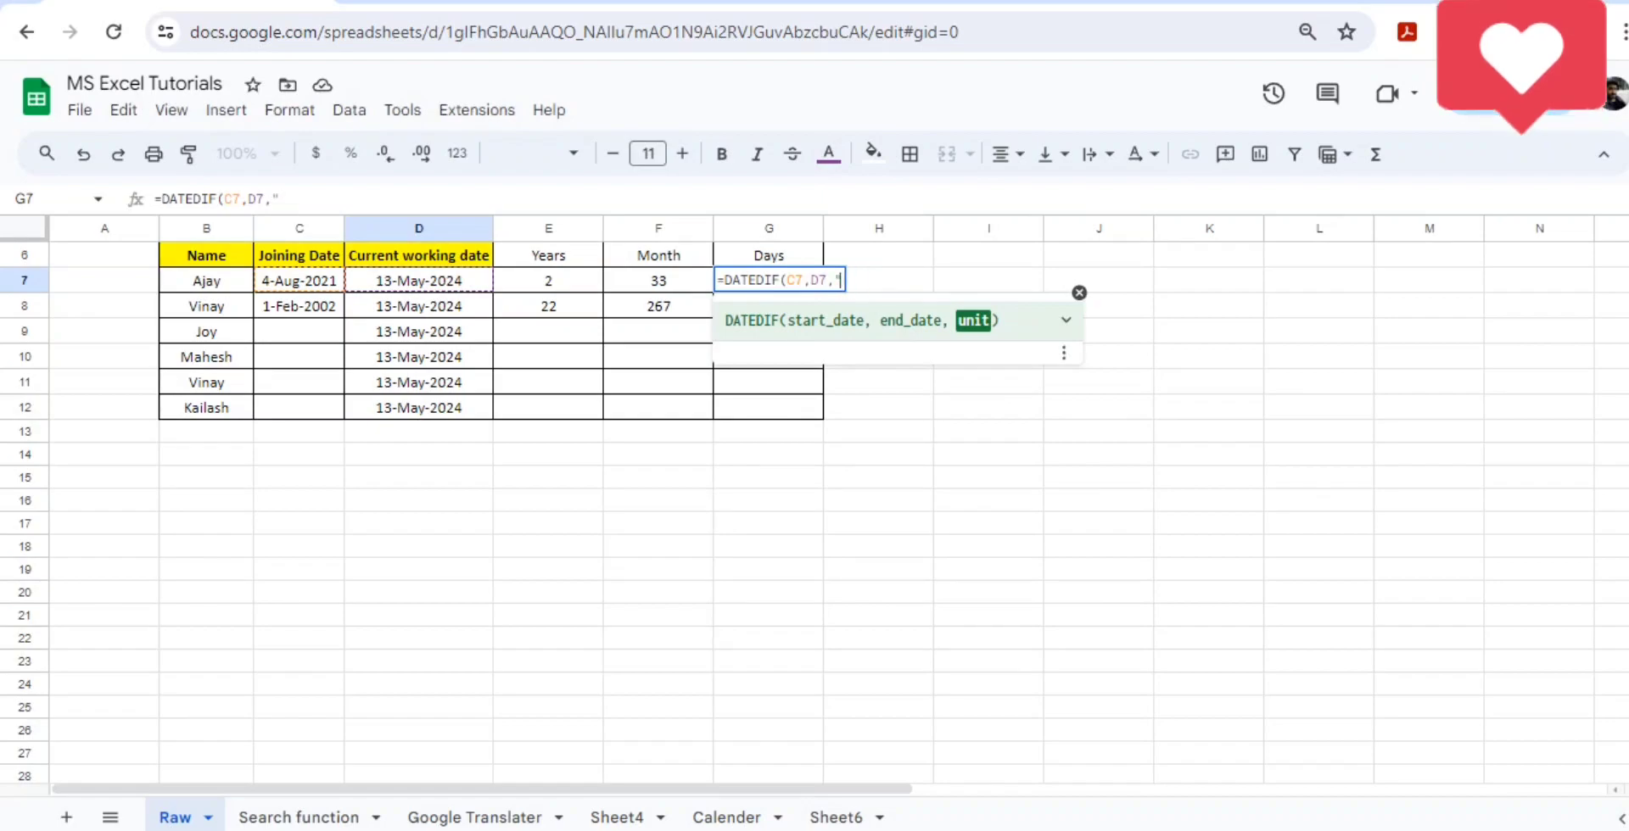
{"action": "type", "text": "D\""}
{"action": "key", "text": "Return"}
{"action": "key", "text": "Up"}
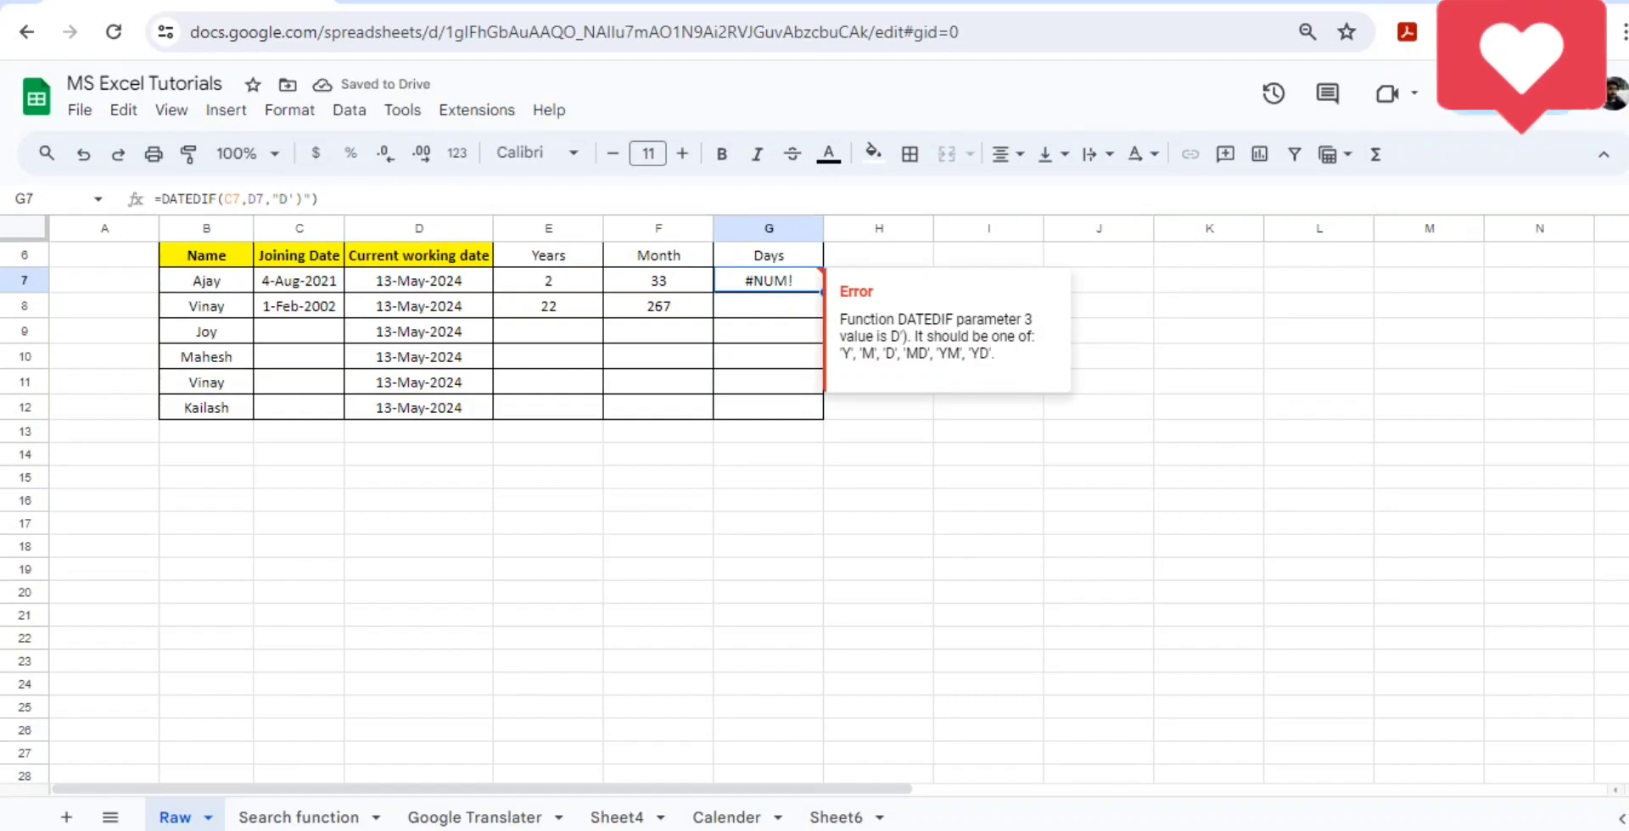
- Correct the unit argument of the formula in G7 so it reads =DATEDIF(C7,D7,"D")
{"action": "left_click", "coordinate": [302, 199]}
{"action": "key", "text": "BackSpace"}
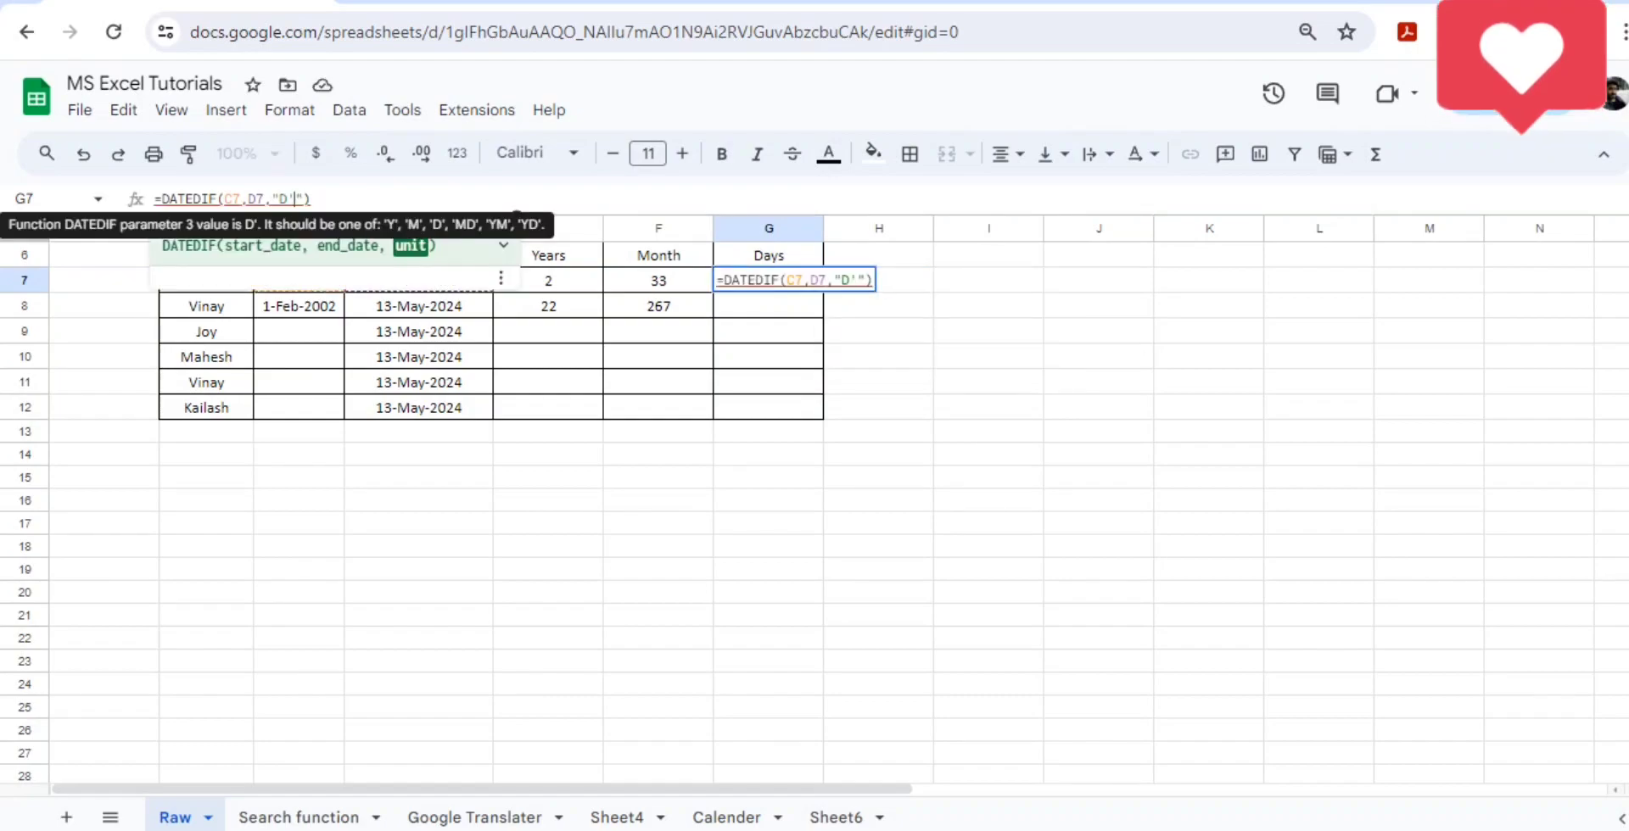
{"action": "key", "text": "BackSpace"}
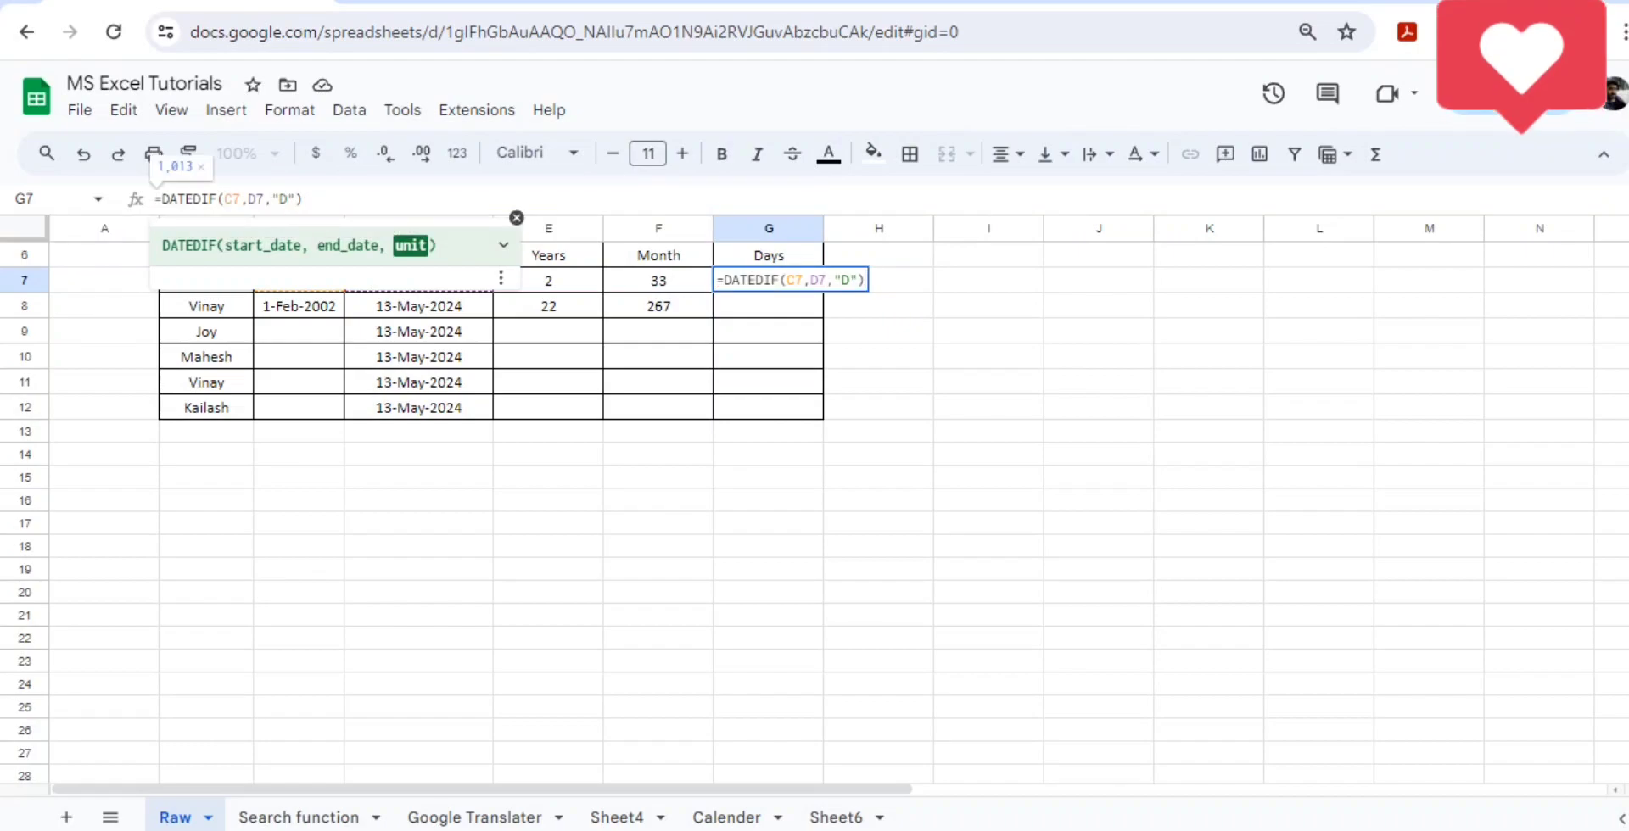
{"action": "key", "text": "Return"}
{"action": "key", "text": "Up"}
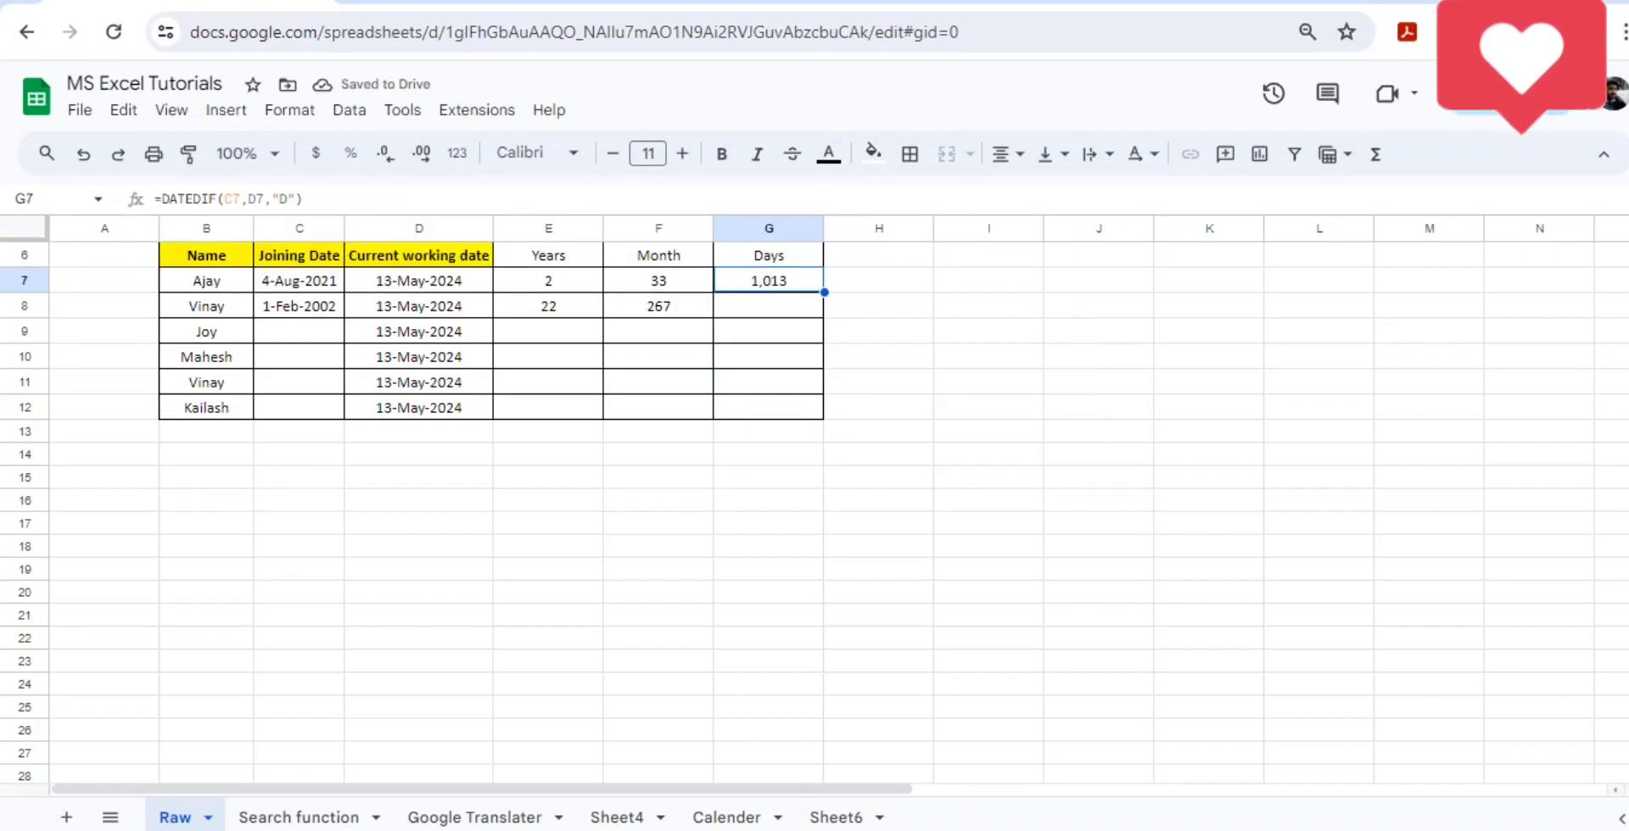
- Copy the days formula from G7 into G8 for the second employee
{"action": "key", "text": "ctrl+c"}
{"action": "key", "text": "Down"}
{"action": "key", "text": "ctrl+v"}
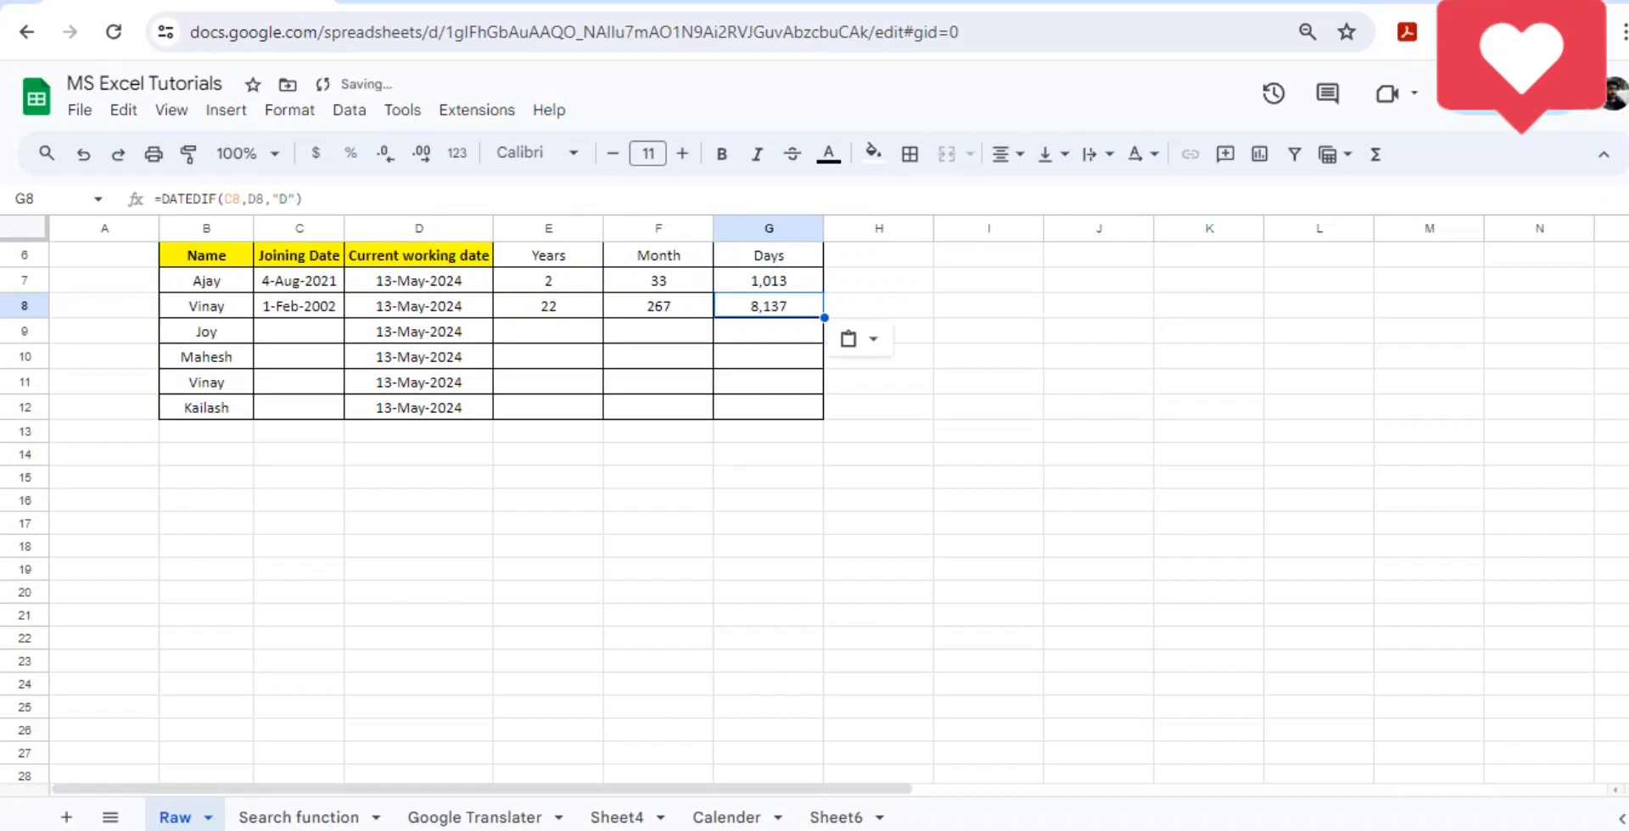
- Review the second employee's tenure in years, months and days, along with the table's title and headers
{"action": "key", "text": "ctrl+shift+Left"}
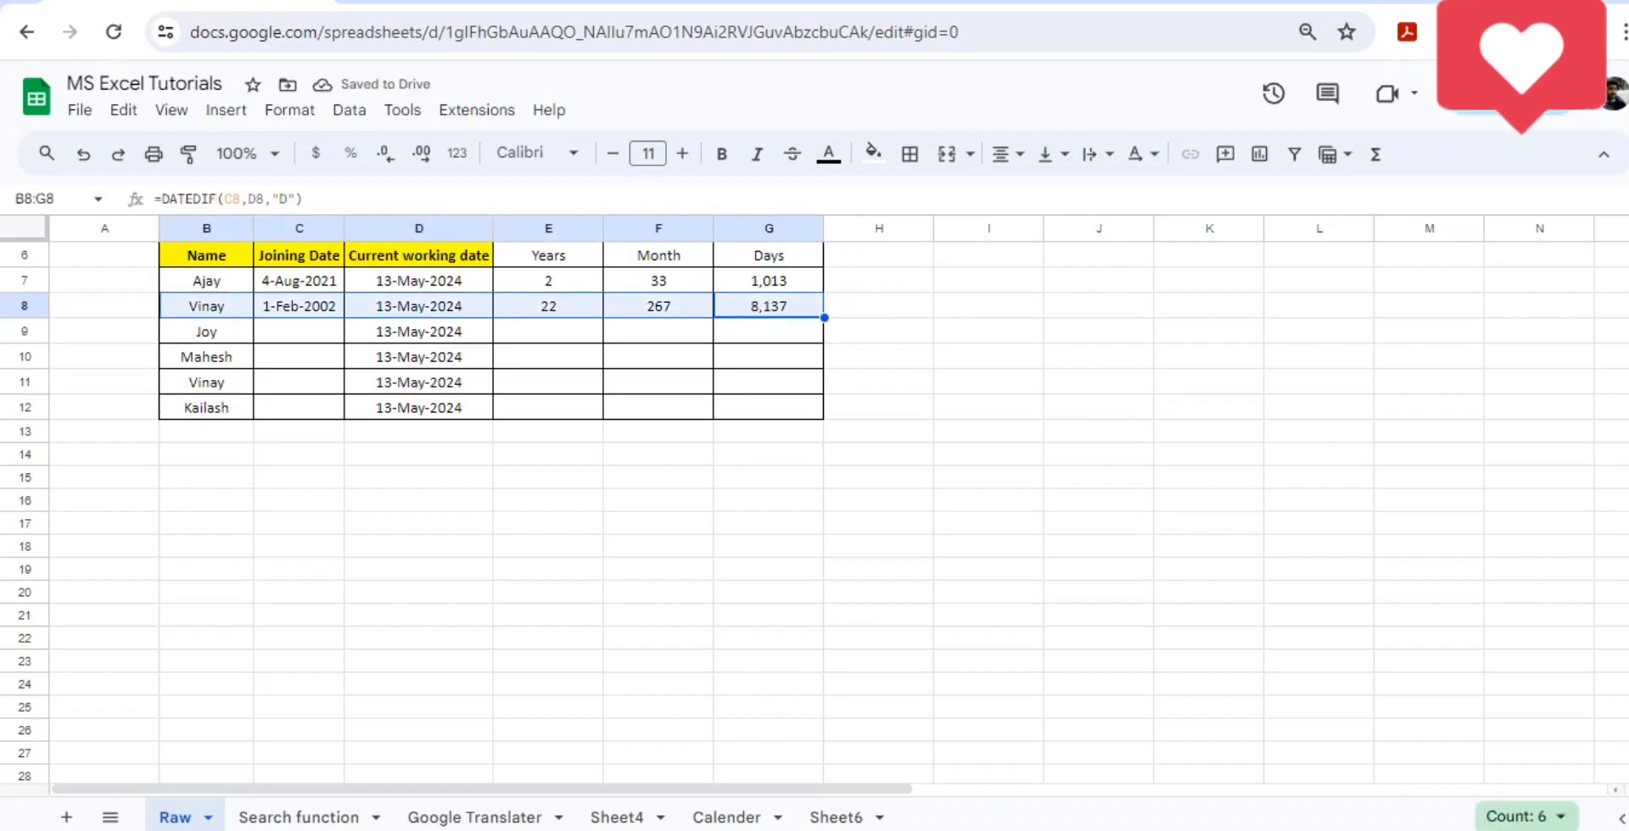
{"action": "key", "text": "Up"}
{"action": "key", "text": "ctrl+shift+Left"}
{"action": "key", "text": "Up"}
{"action": "key", "text": "Left"}
{"action": "key", "text": "Up"}
{"action": "key", "text": "Up"}
{"action": "key", "text": "Up"}
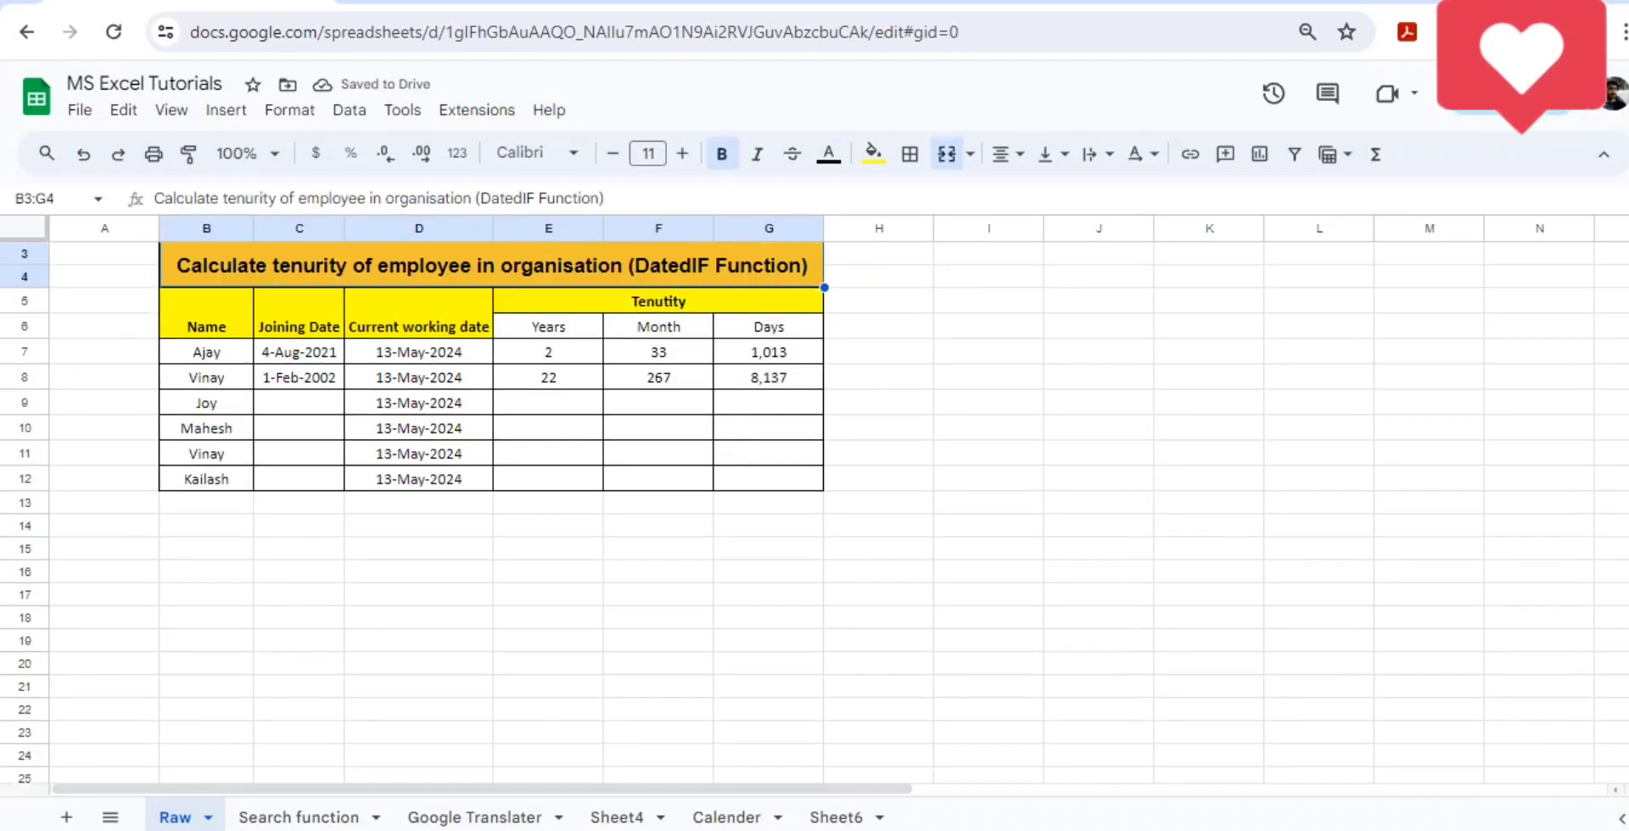
{"action": "key", "text": "Down"}
{"action": "key", "text": "Left"}
{"action": "key", "text": "Down"}
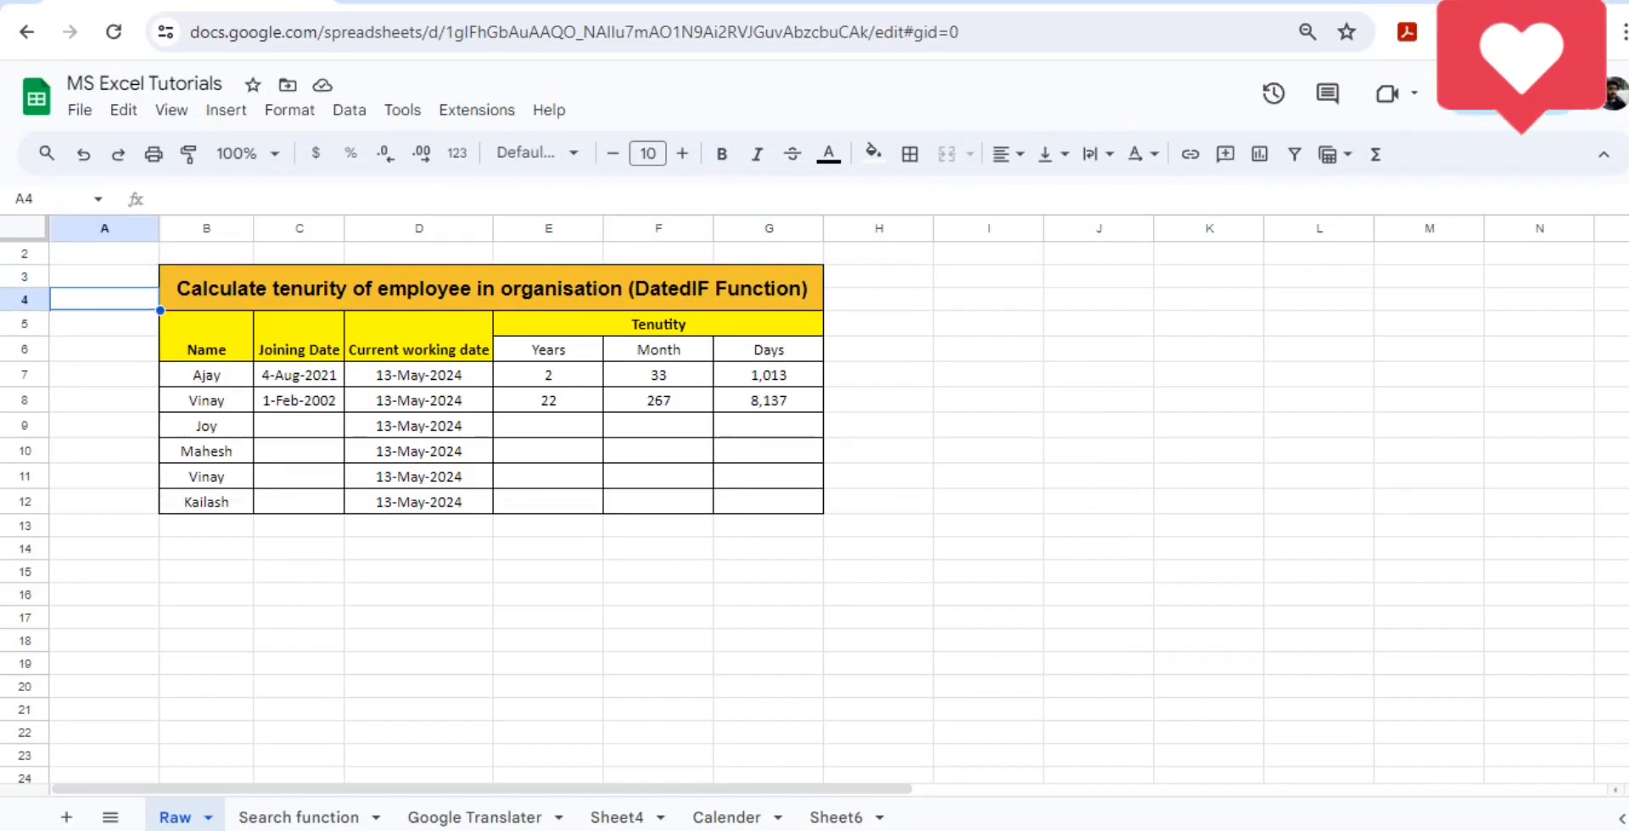
{"action": "key", "text": "Right"}
{"action": "key", "text": "Right"}
{"action": "key", "text": "Down"}
{"action": "key", "text": "Left"}
{"action": "key", "text": "Up"}
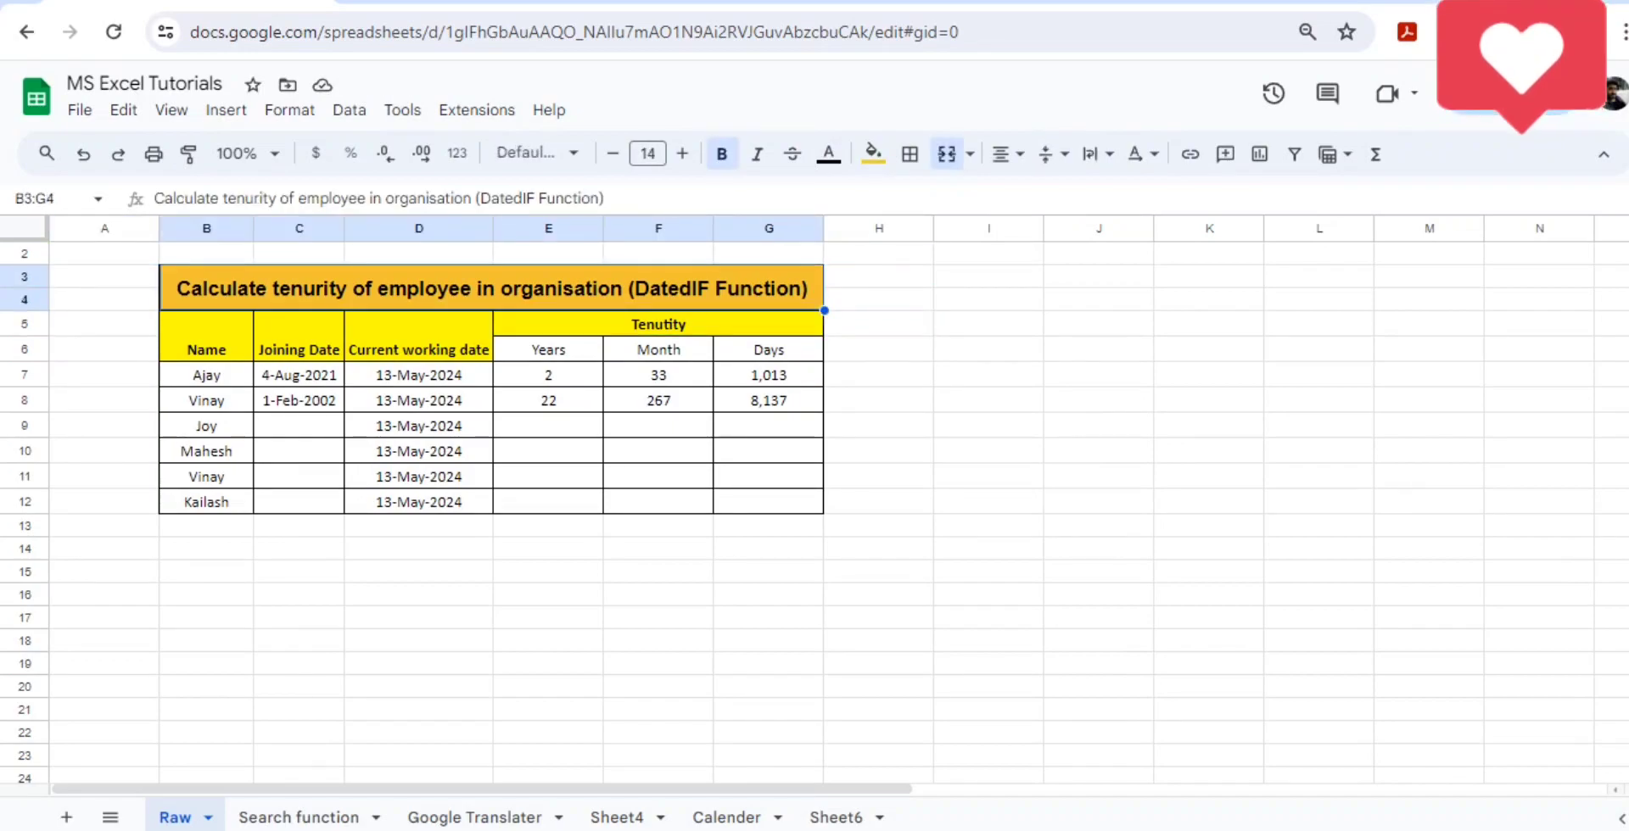